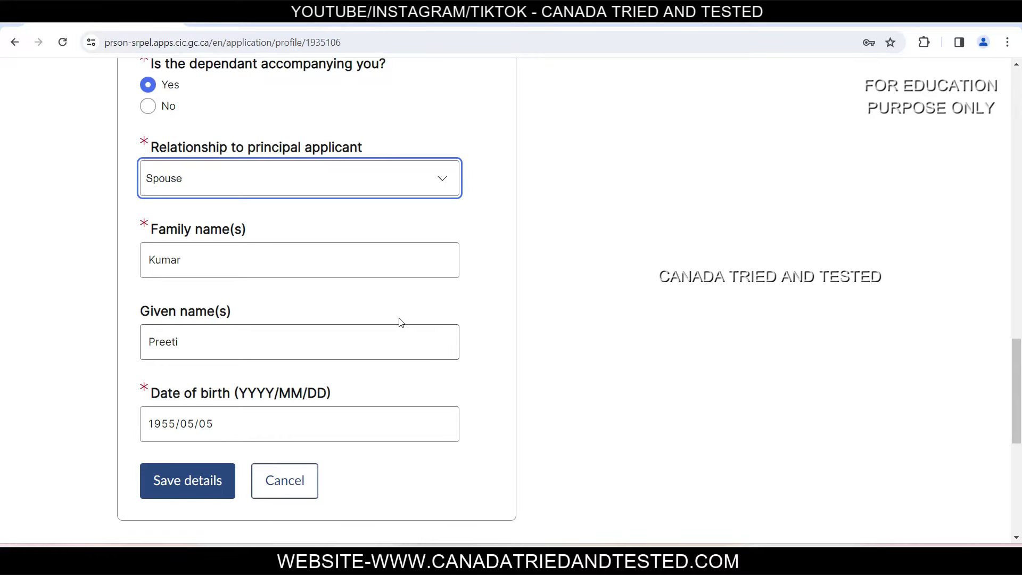
pyautogui.click(198, 488)
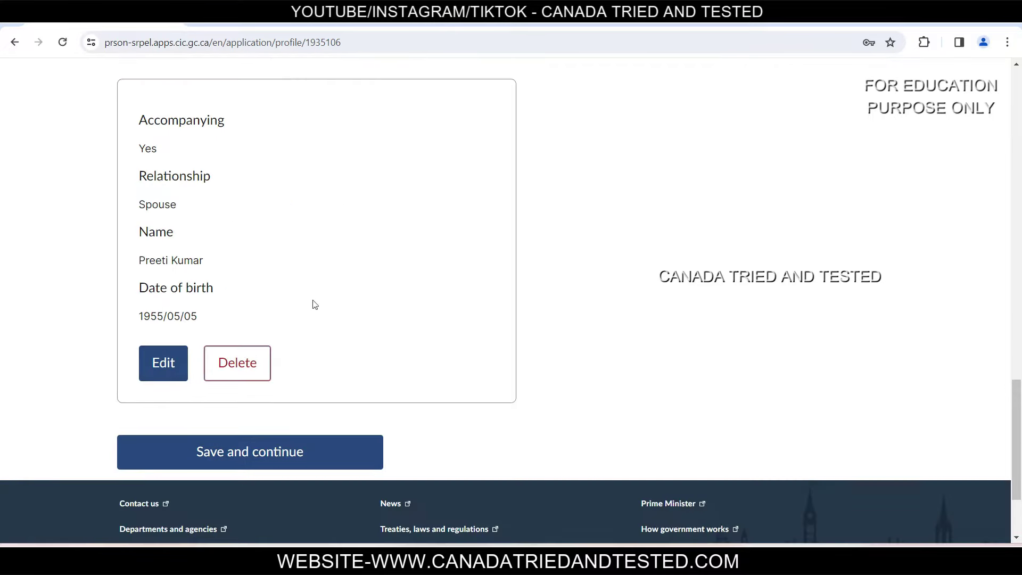
# Step: Save the profile, then review the application overview and its additional forms list
pyautogui.click(258, 466)
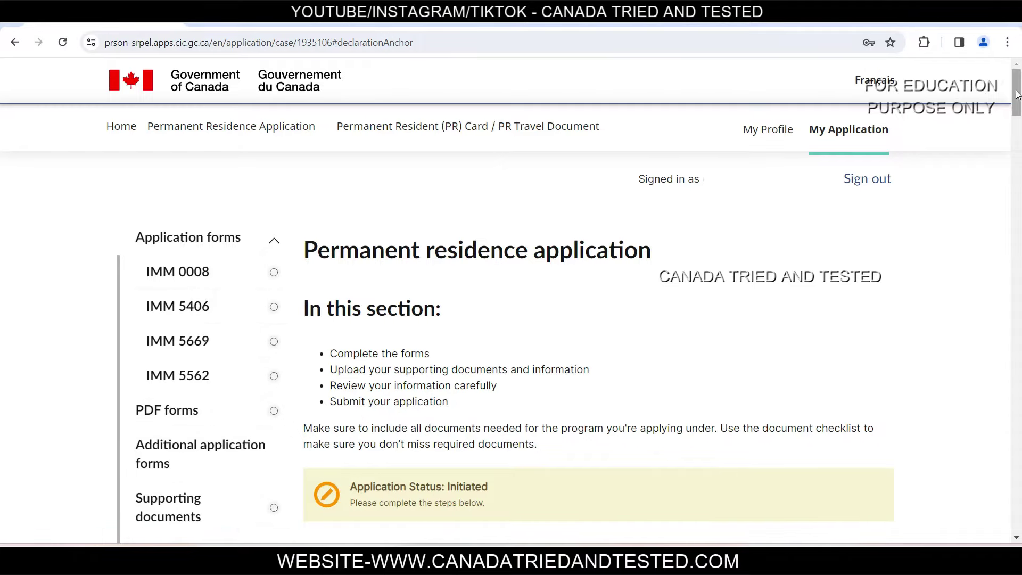
pyautogui.moveTo(1019, 91); pyautogui.dragTo(1020, 118)
pyautogui.scroll(-15, 639, 298)
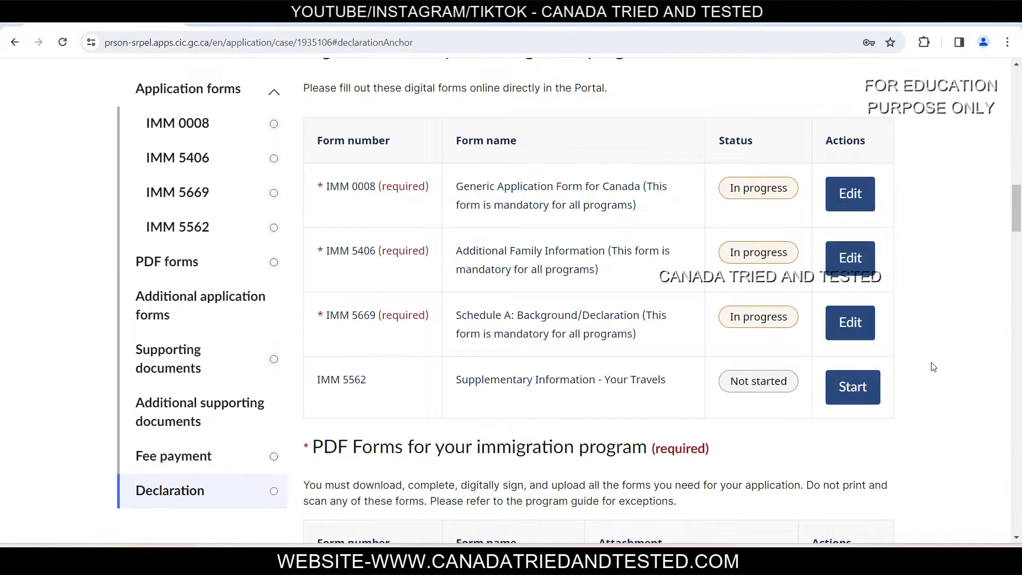
pyautogui.moveTo(1017, 205); pyautogui.dragTo(1019, 245)
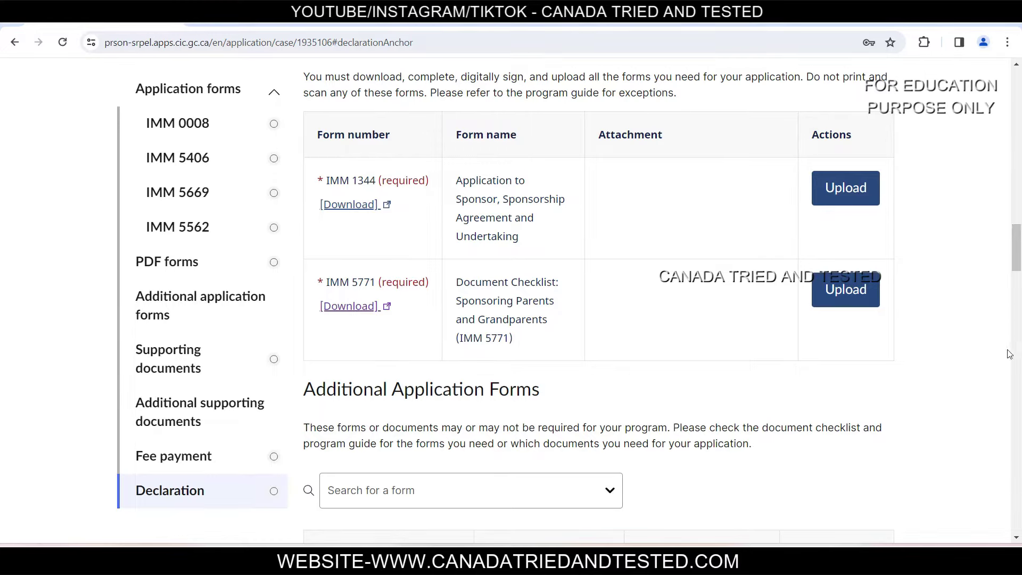
pyautogui.scroll(-5, 1010, 355)
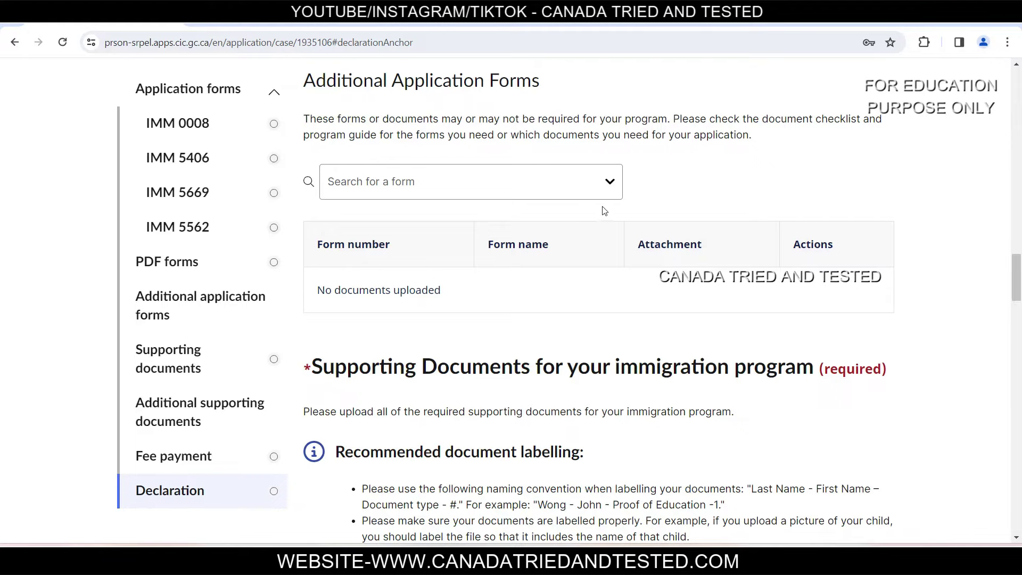
pyautogui.click(608, 185)
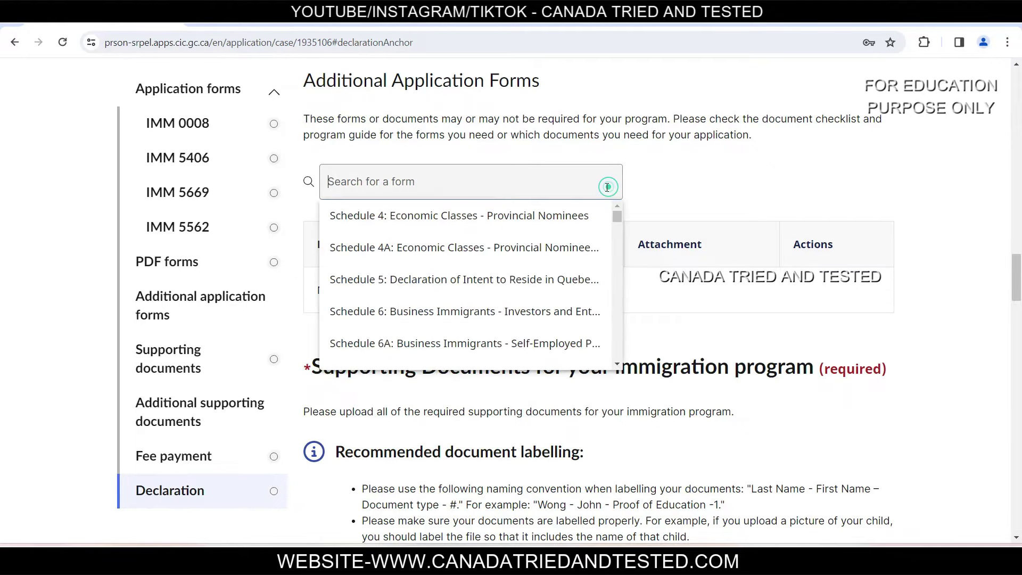
pyautogui.click(834, 210)
# Step: Check the additional document types, then jump to the IMM 0008 row of the forms table
pyautogui.scroll(-3, 669, 203)
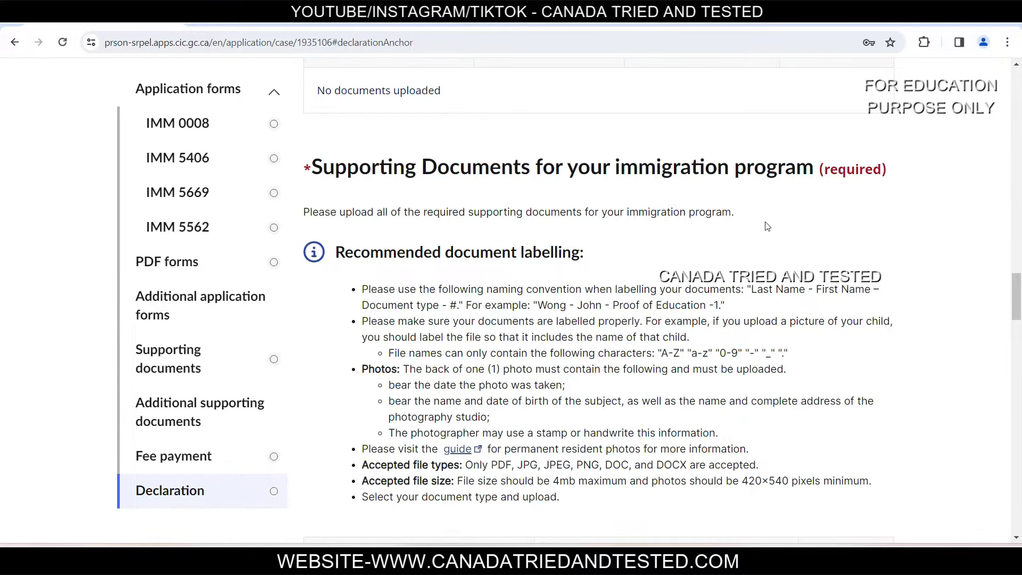
pyautogui.scroll(-8, 770, 229)
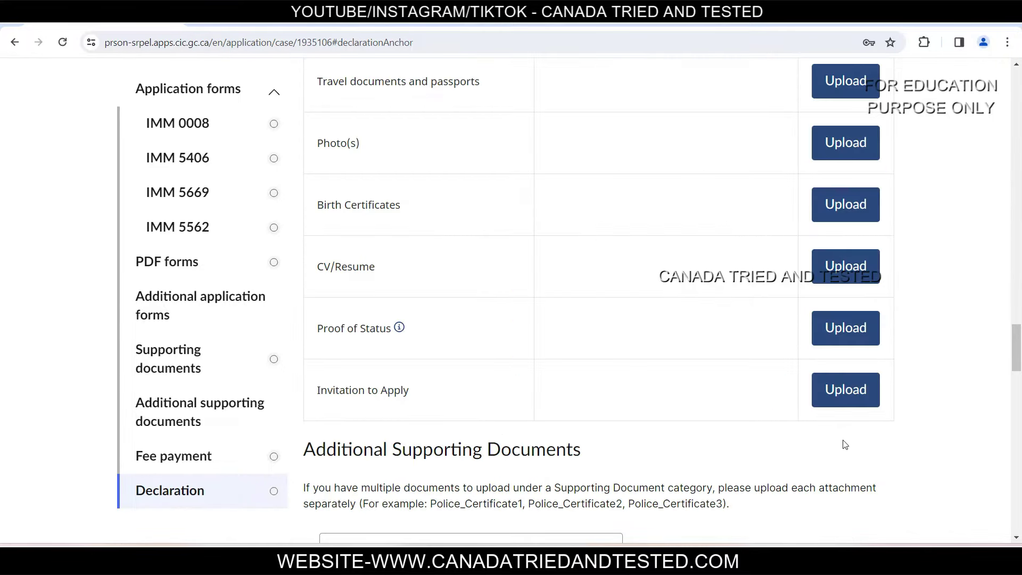
pyautogui.scroll(-3, 844, 445)
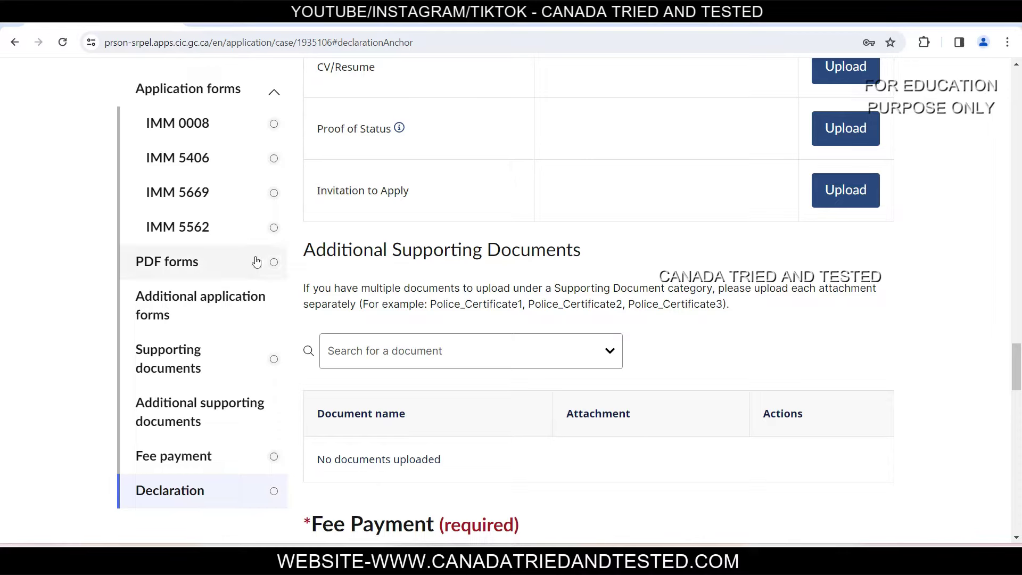
pyautogui.click(600, 358)
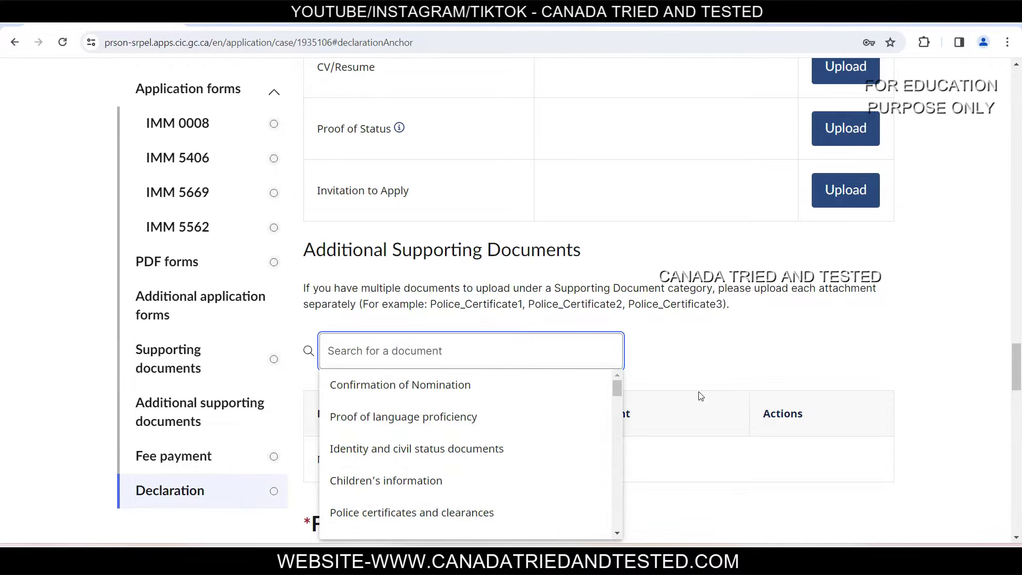
pyautogui.click(725, 355)
pyautogui.scroll(-6, 747, 343)
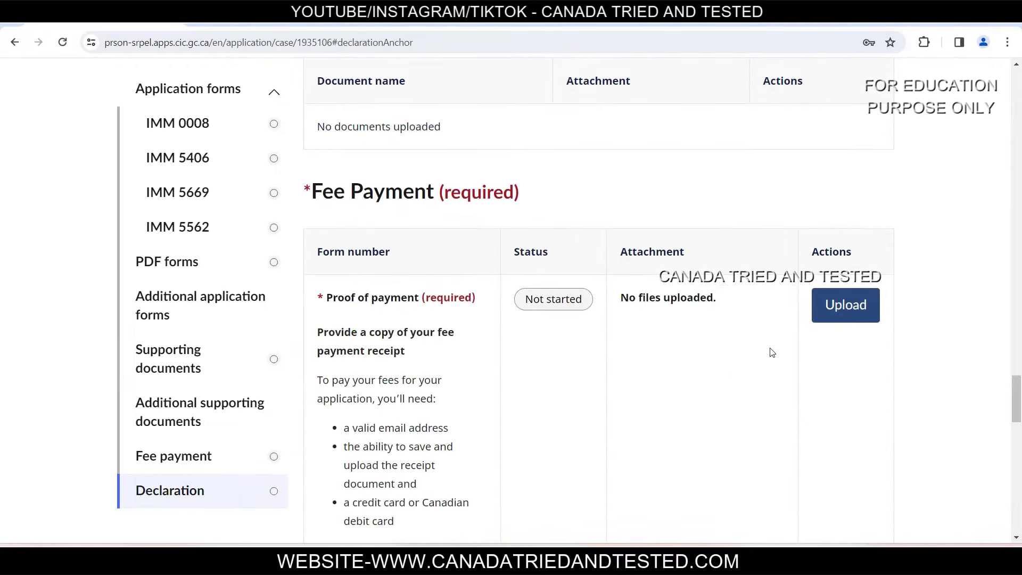
pyautogui.scroll(-8, 464, 272)
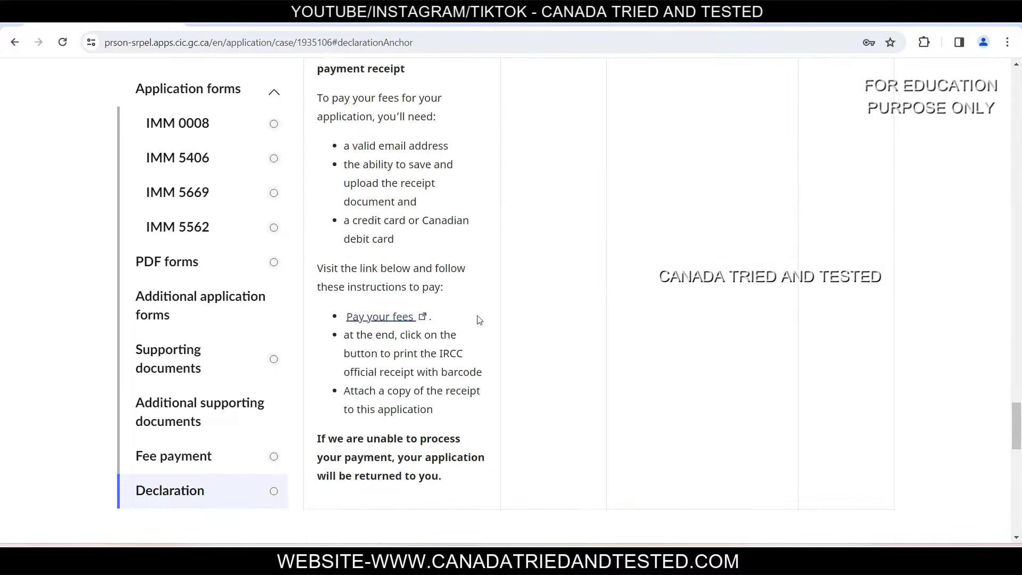
pyautogui.scroll(1, 735, 455)
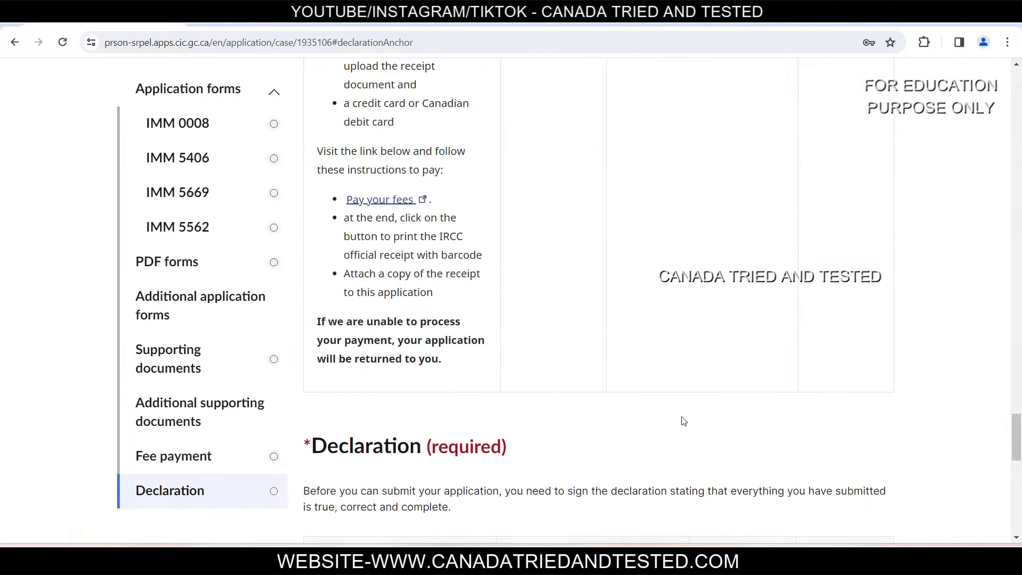
pyautogui.click(195, 129)
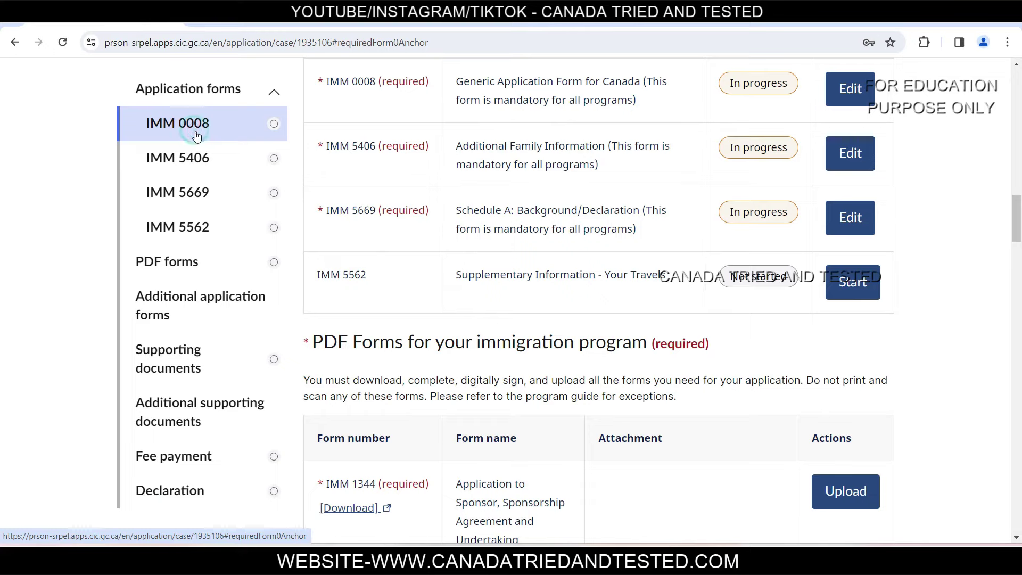
# Step: Open IMM 0008 for editing and continue past its introduction page
pyautogui.click(850, 88)
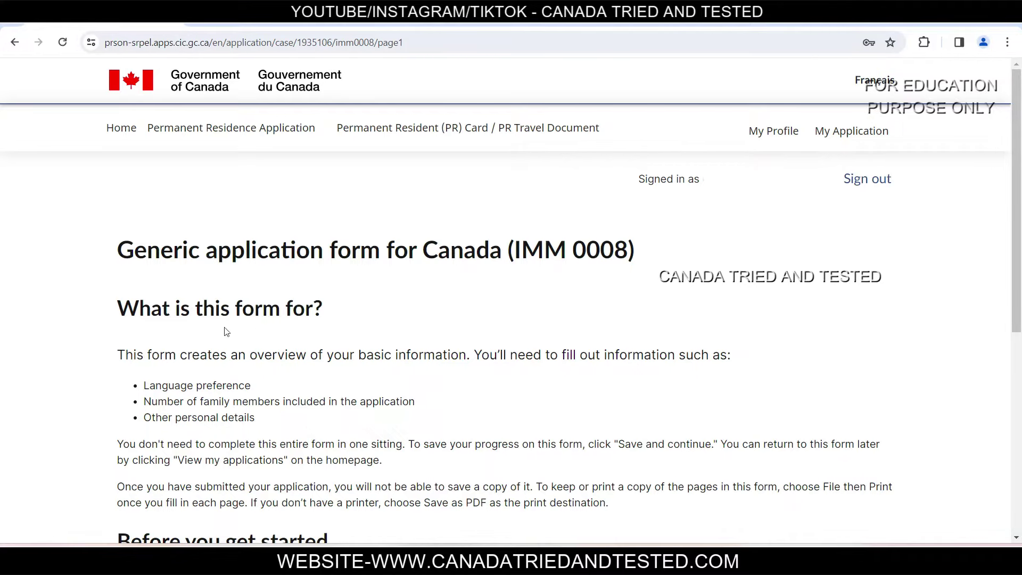
pyautogui.moveTo(127, 302); pyautogui.dragTo(393, 306)
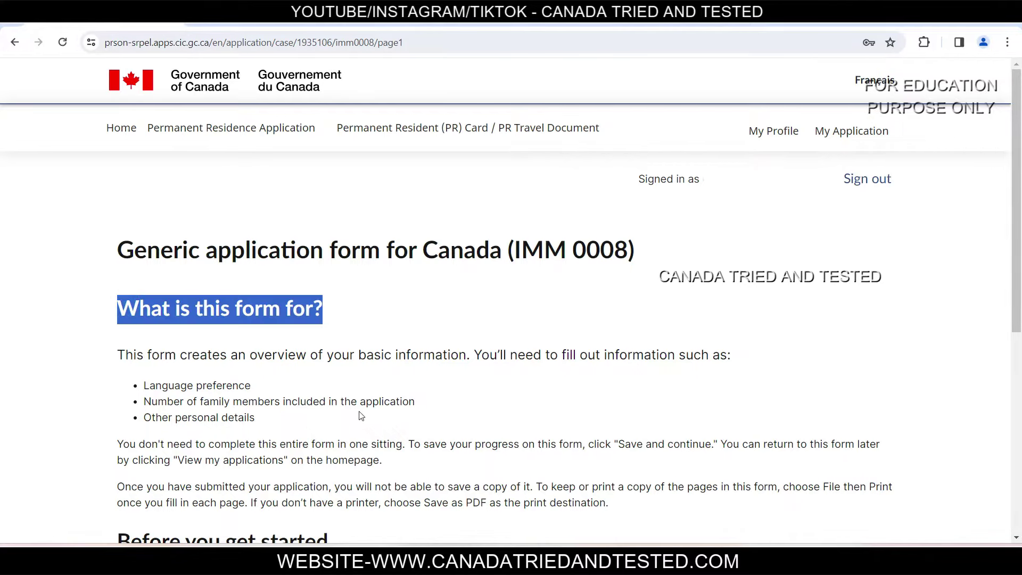
pyautogui.scroll(-3, 261, 454)
pyautogui.scroll(-3, 261, 455)
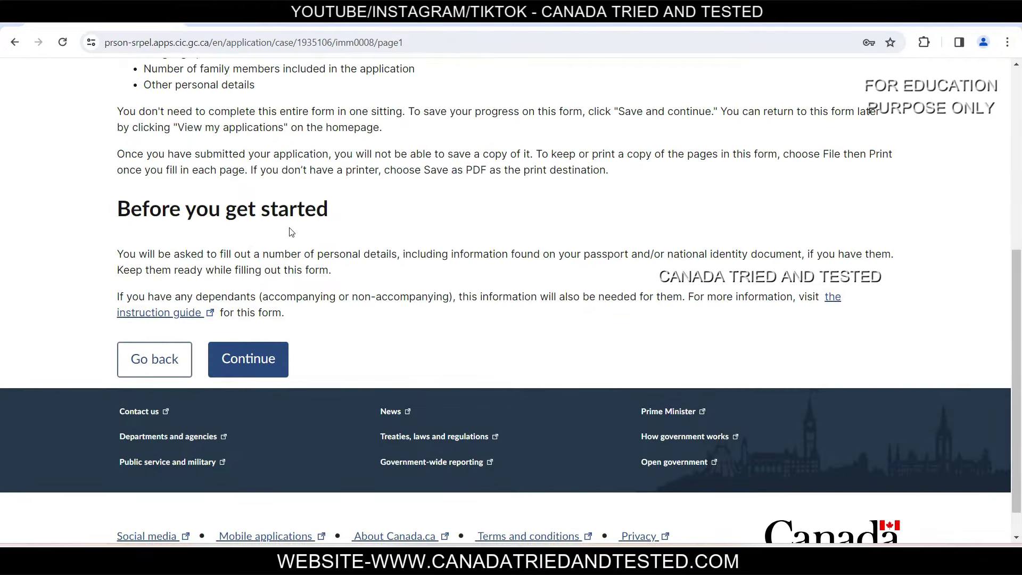
pyautogui.click(276, 359)
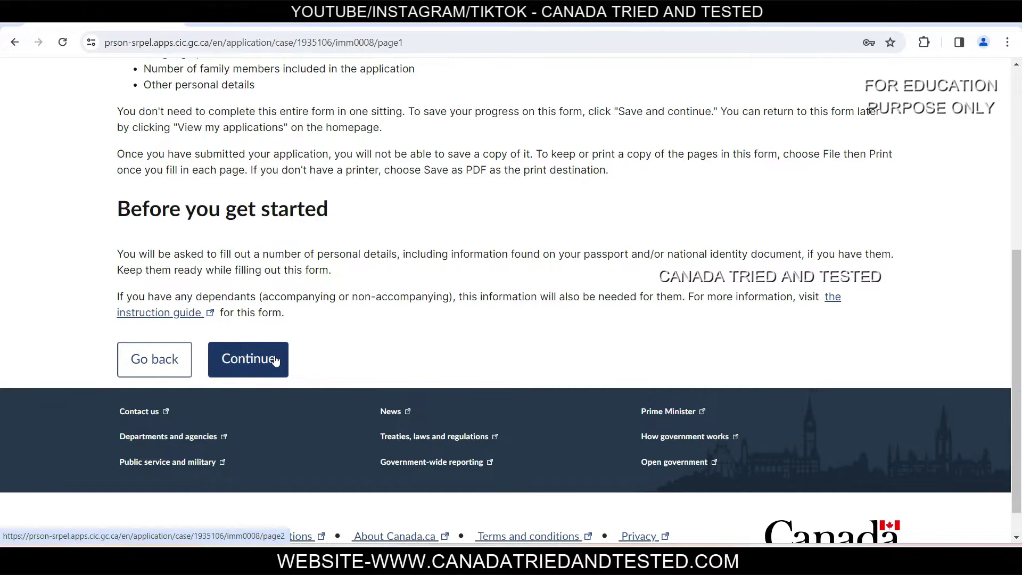
# Step: Set the interview language to English and interpreter requested to No
pyautogui.scroll(-3, 550, 413)
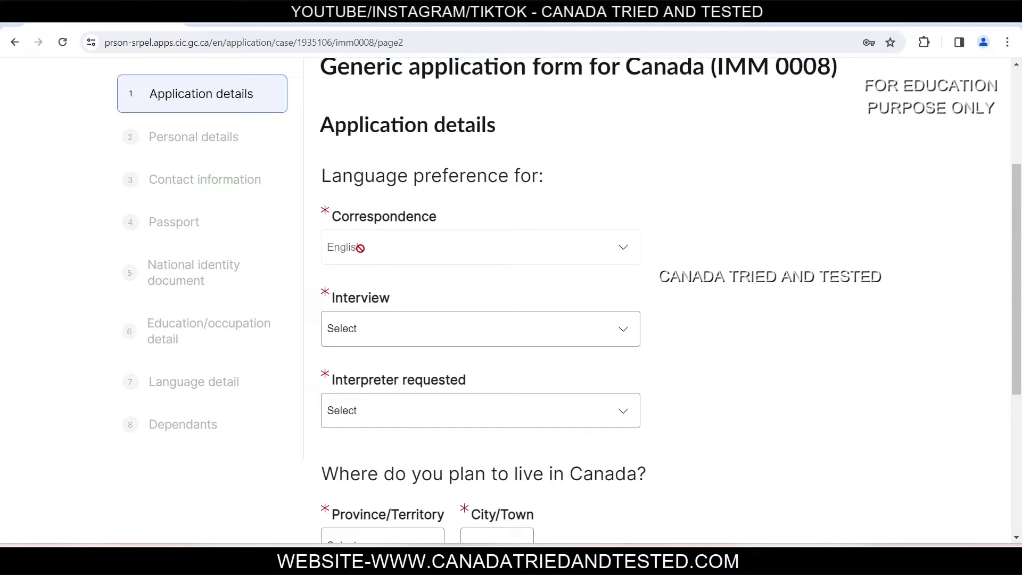
pyautogui.click(366, 339)
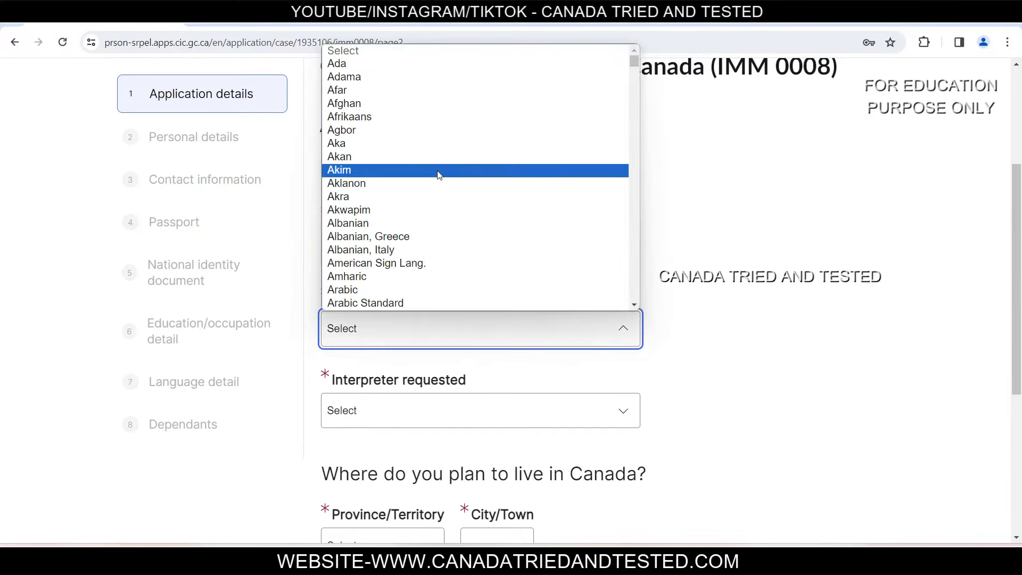
pyautogui.write('en')
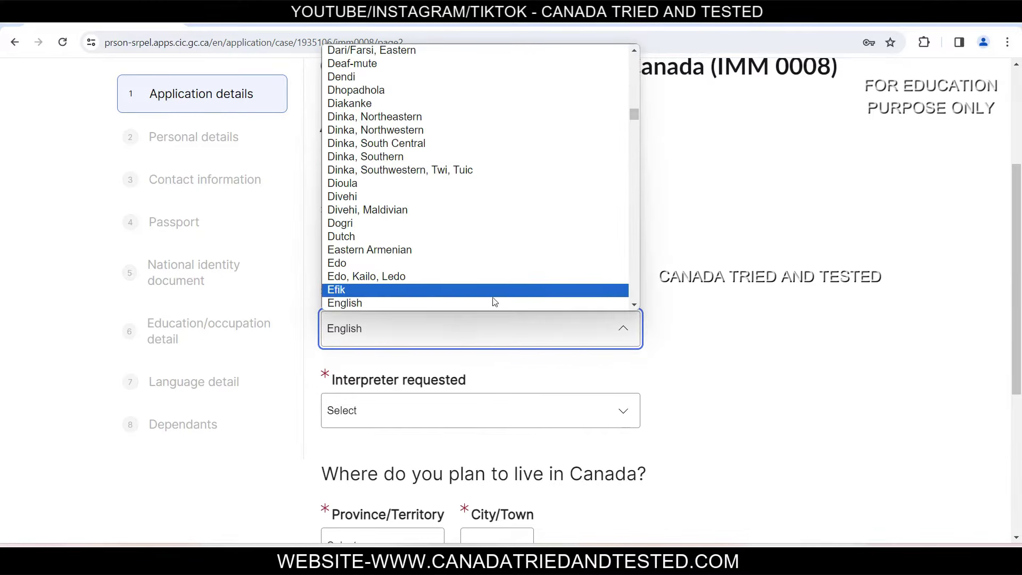
pyautogui.click(495, 303)
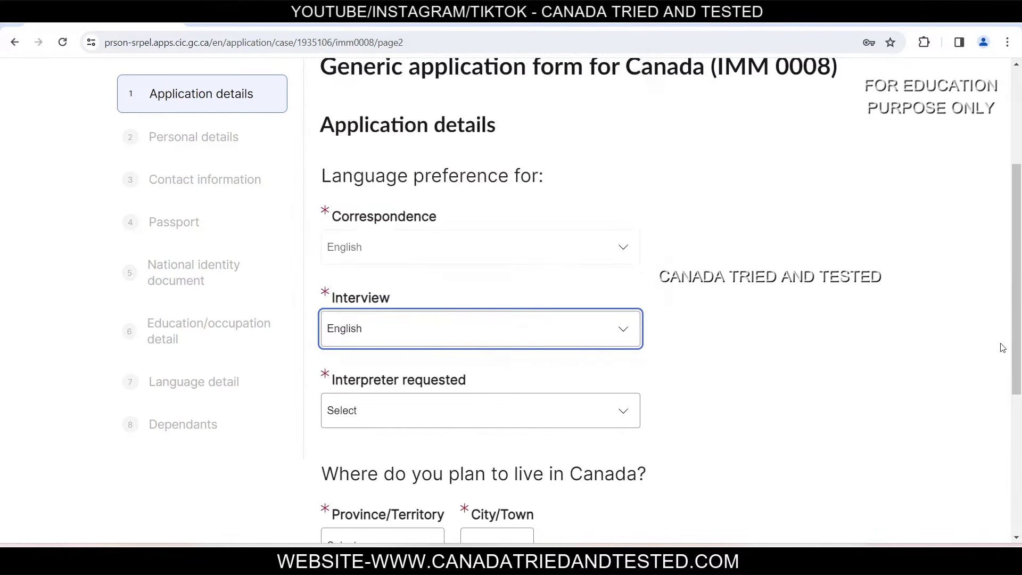
pyautogui.click(562, 334)
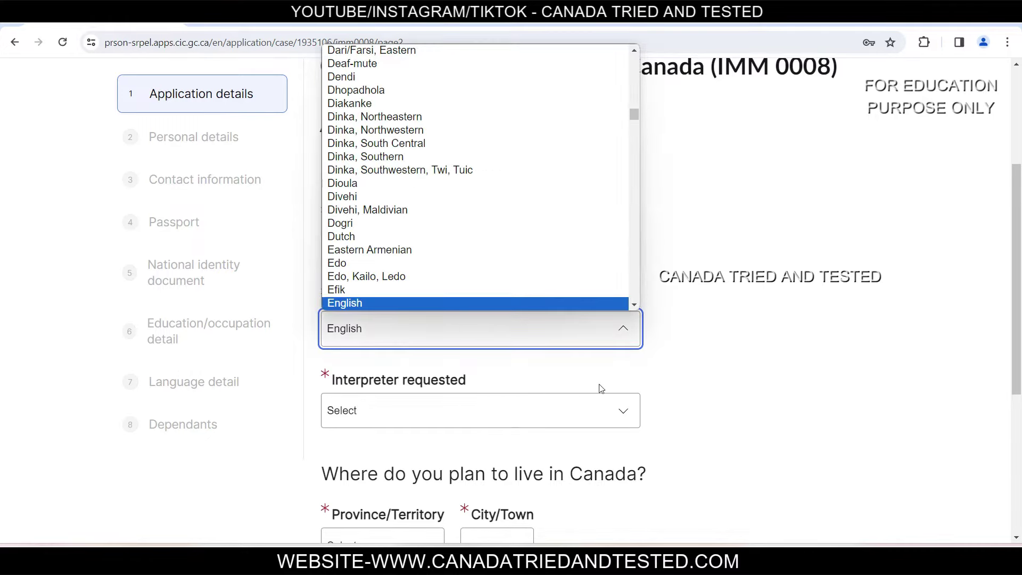
pyautogui.click(653, 377)
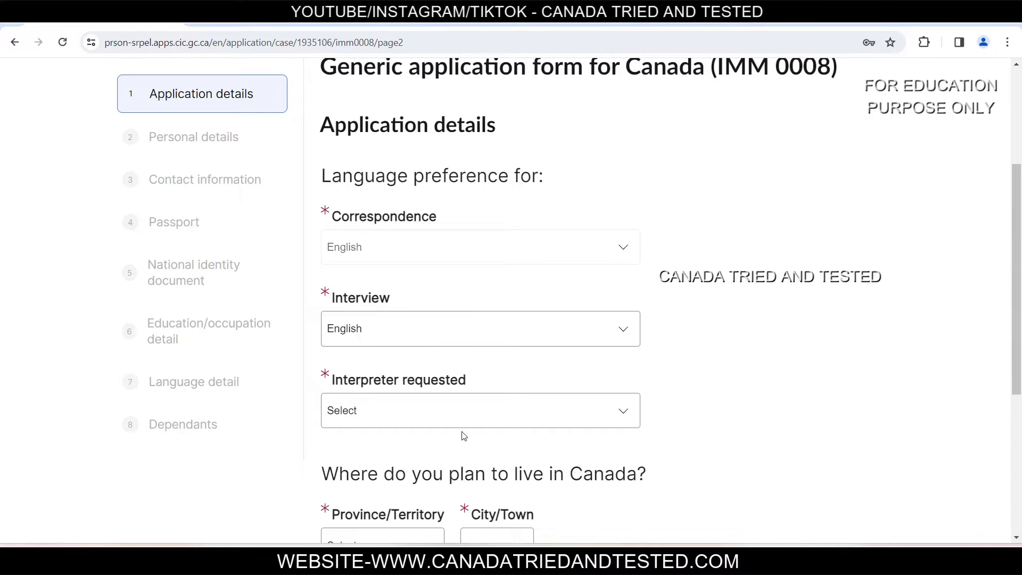
pyautogui.click(458, 412)
pyautogui.click(387, 461)
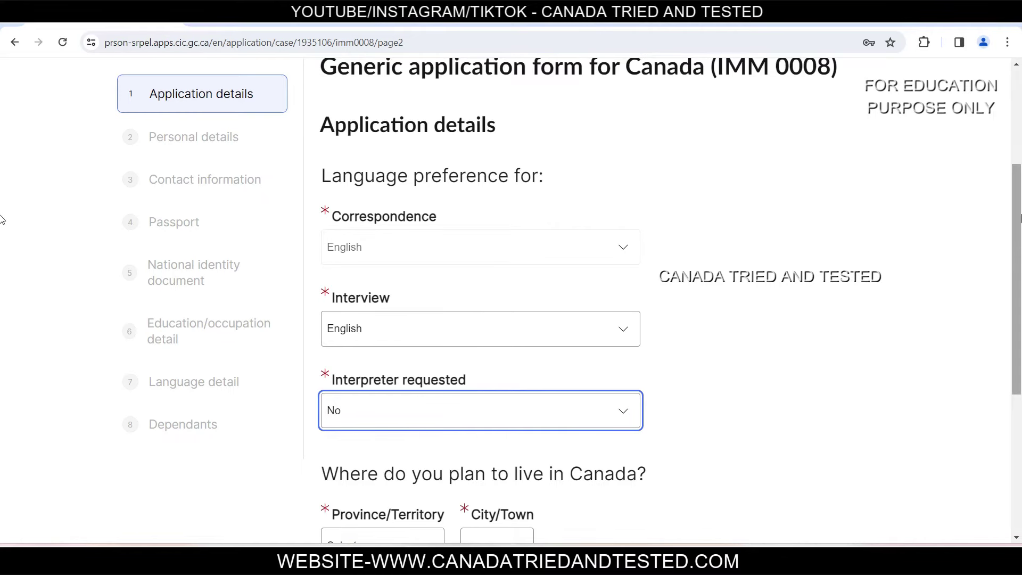
# Step: Choose ON and Mississauga as intended residence and save the application details
pyautogui.scroll(-5, 1019, 213)
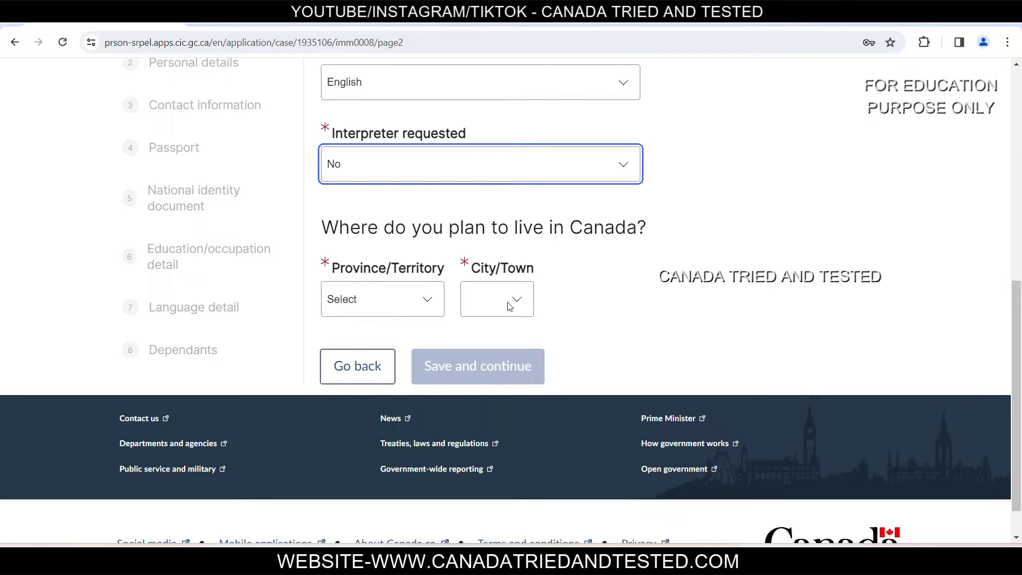
pyautogui.click(372, 296)
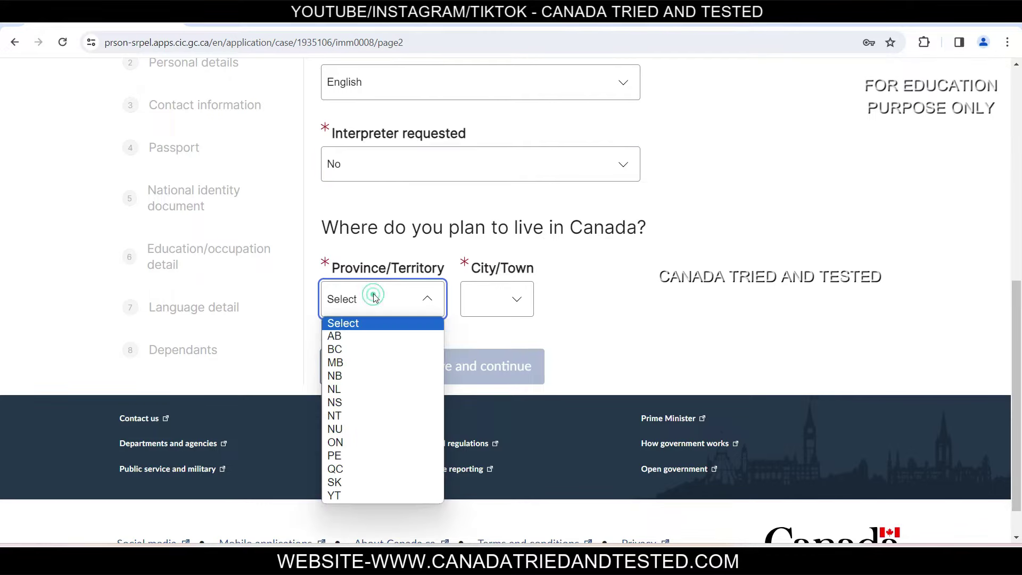
pyautogui.click(361, 440)
pyautogui.click(538, 300)
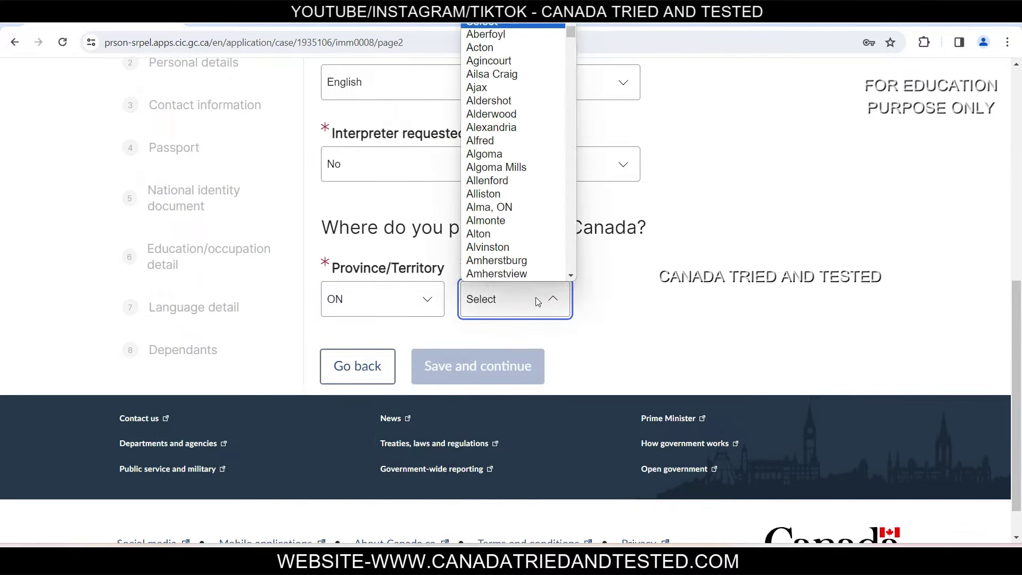
pyautogui.write('mississauga')
pyautogui.press('Return')
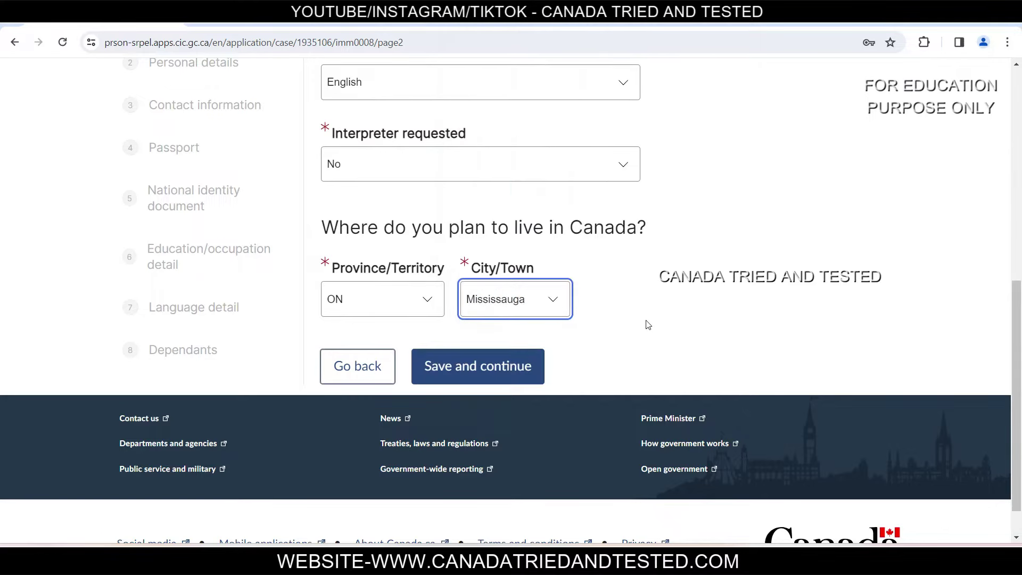
pyautogui.click(487, 367)
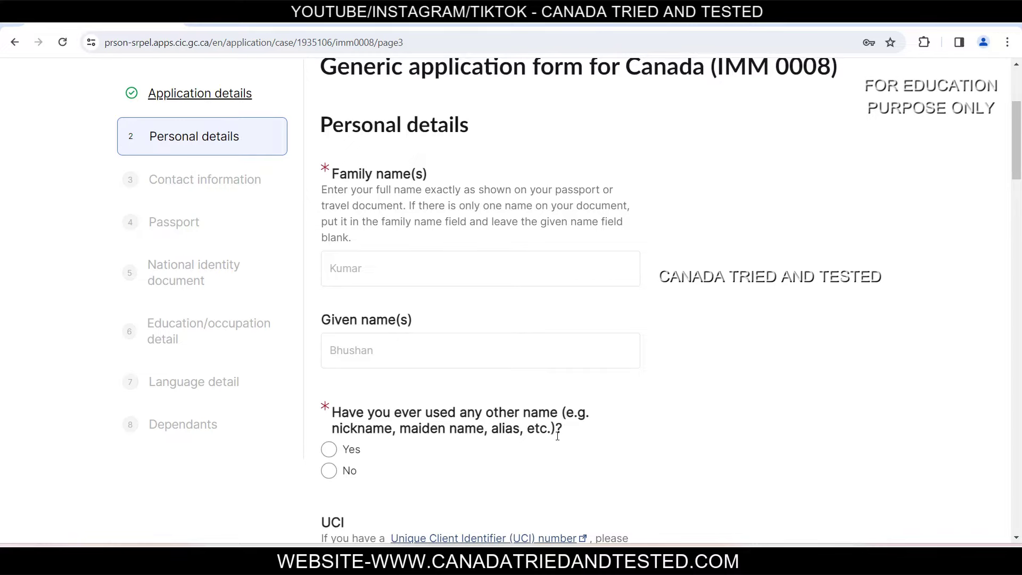
# Step: Answer No to having used any other name
pyautogui.click(329, 473)
pyautogui.click(329, 450)
pyautogui.scroll(-5, 573, 430)
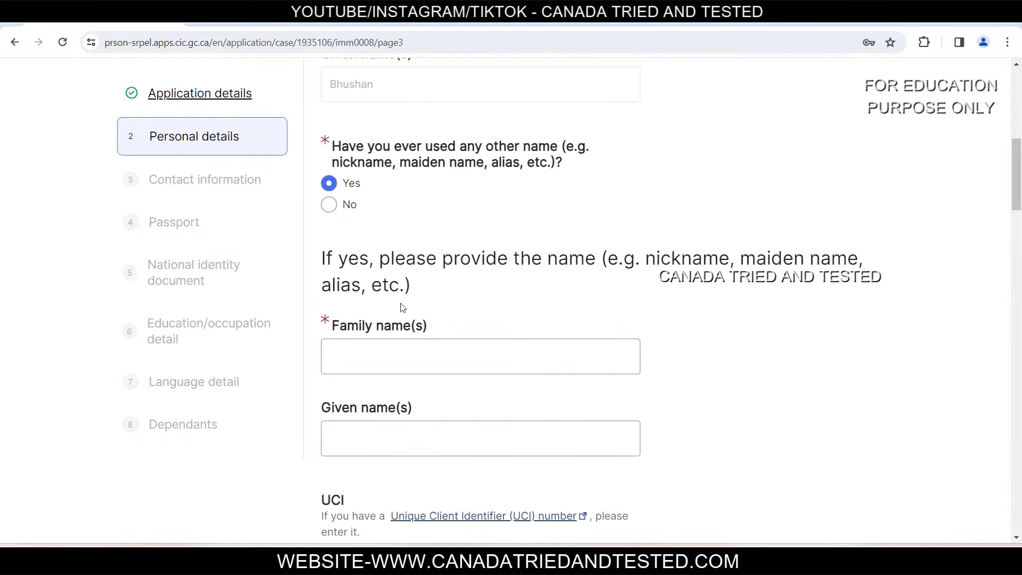
pyautogui.scroll(-1, 405, 309)
pyautogui.scroll(3, 327, 337)
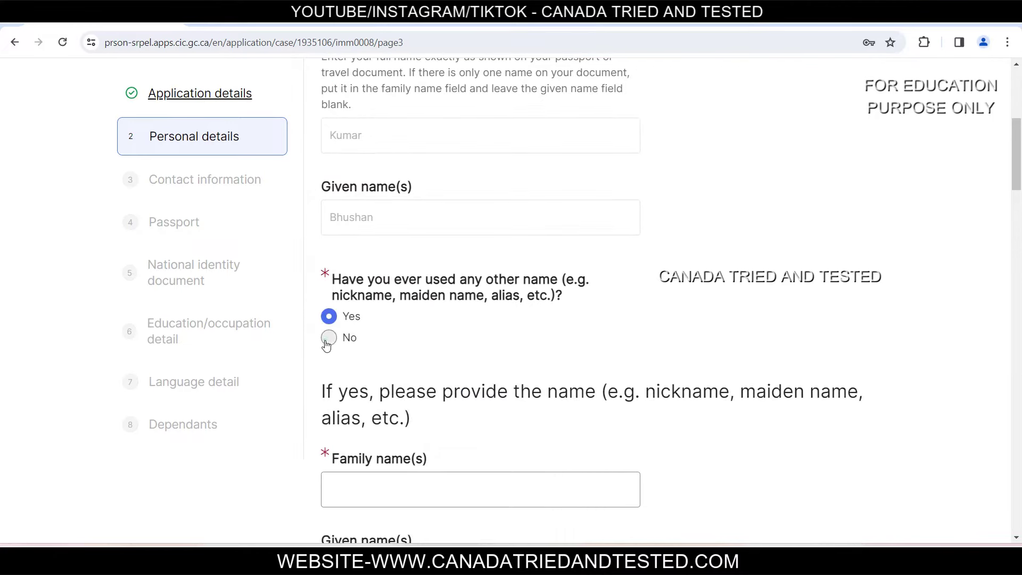
pyautogui.click(327, 343)
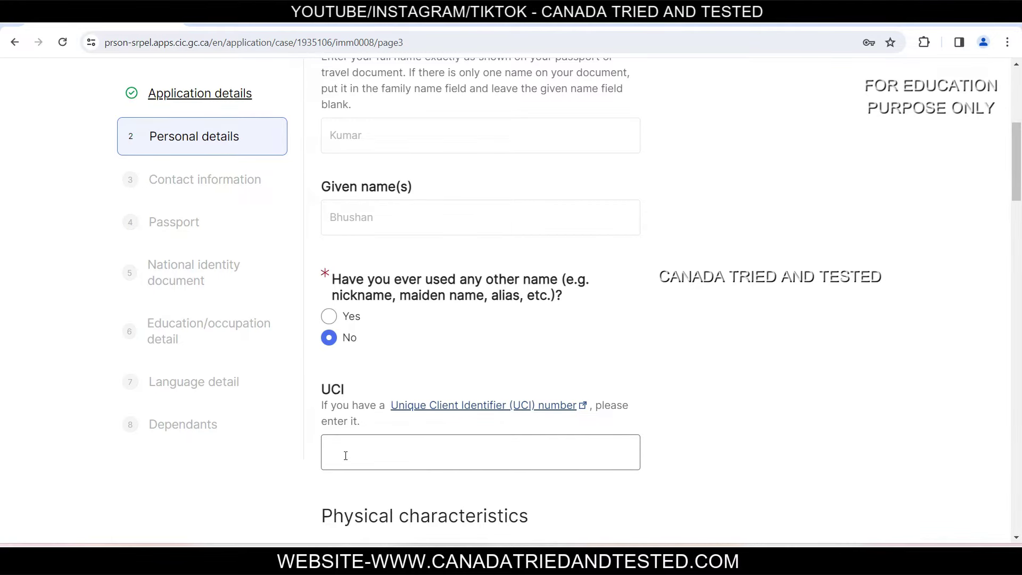
# Step: Set sex to Male, eye colour to Black and height to 170 cm
pyautogui.scroll(-7, 446, 456)
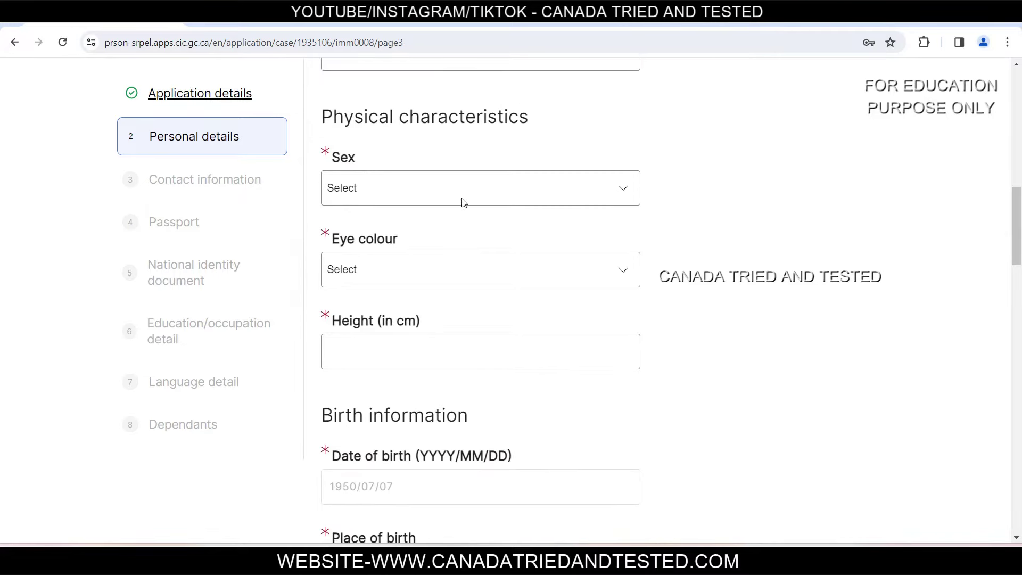
pyautogui.click(468, 194)
pyautogui.click(359, 238)
pyautogui.click(380, 280)
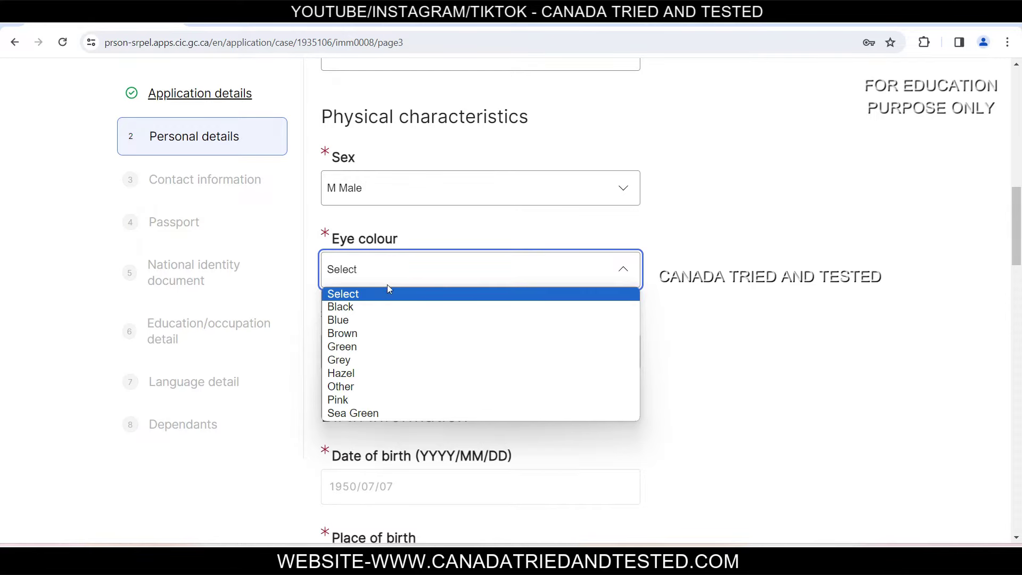
pyautogui.click(384, 308)
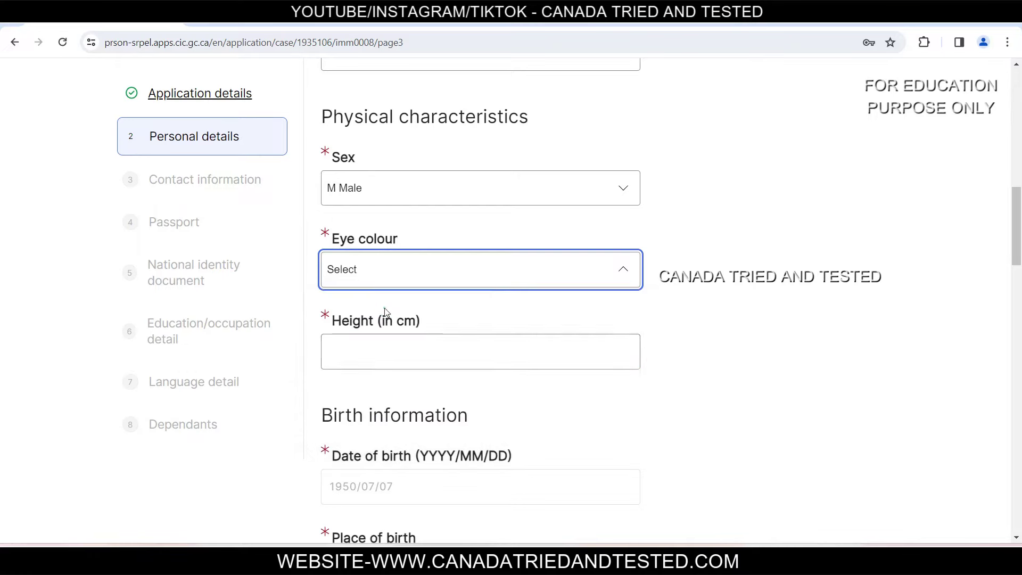
pyautogui.click(387, 364)
pyautogui.write('170')
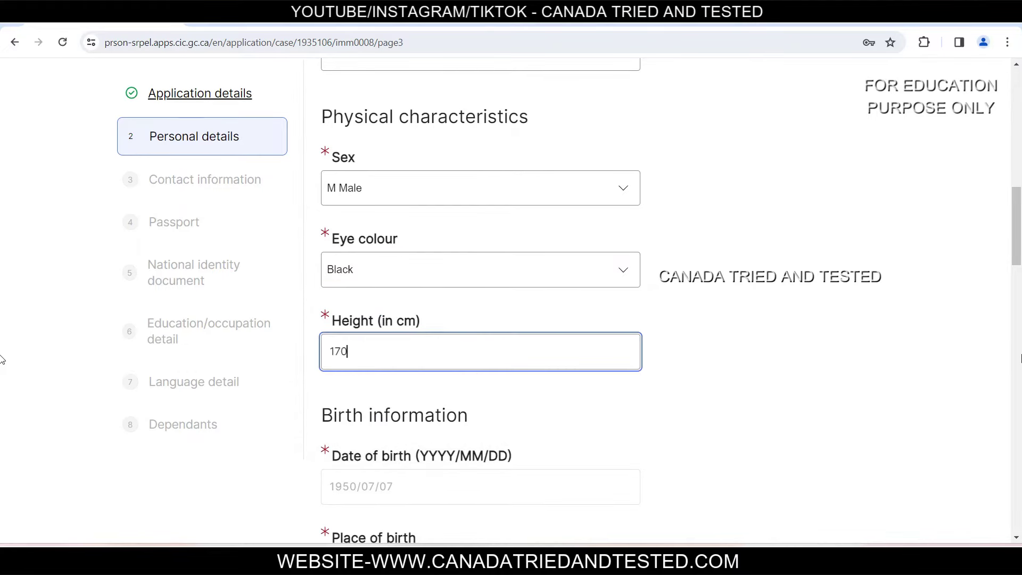
pyautogui.click(900, 403)
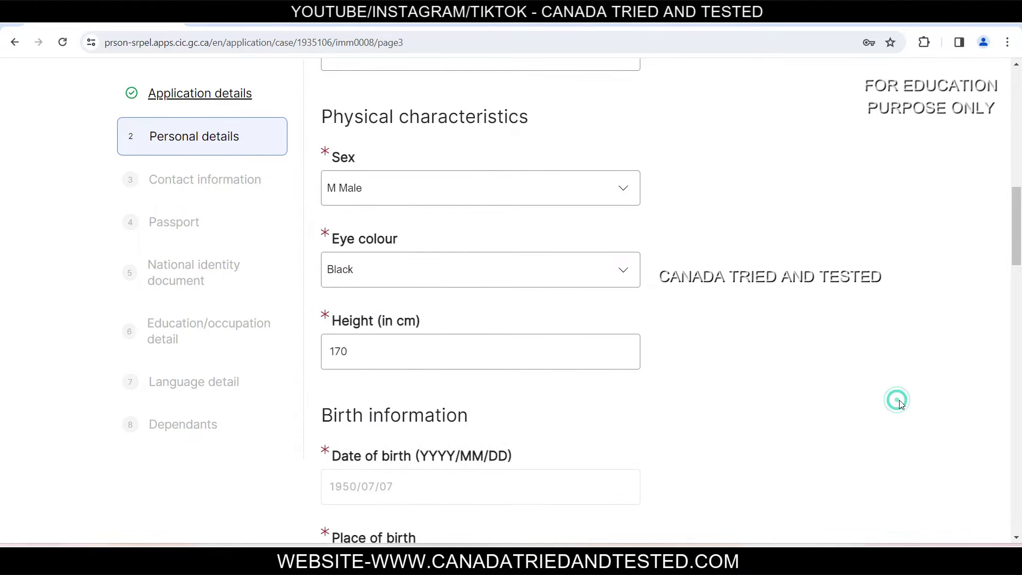
# Step: Enter place of birth Patiala with India as country of birth
pyautogui.scroll(-4, 896, 399)
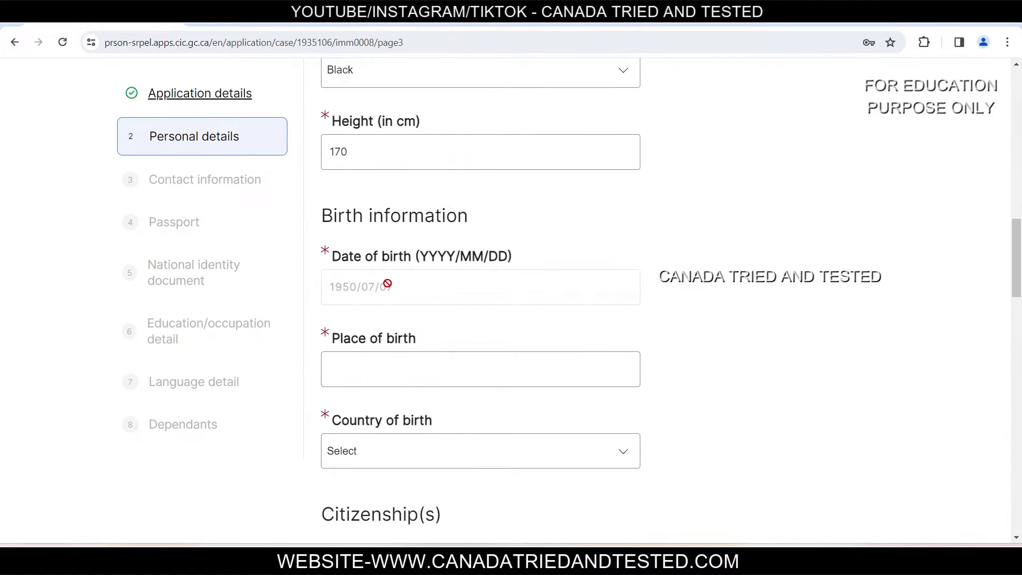
pyautogui.click(406, 367)
pyautogui.write('Patiala')
pyautogui.click(420, 449)
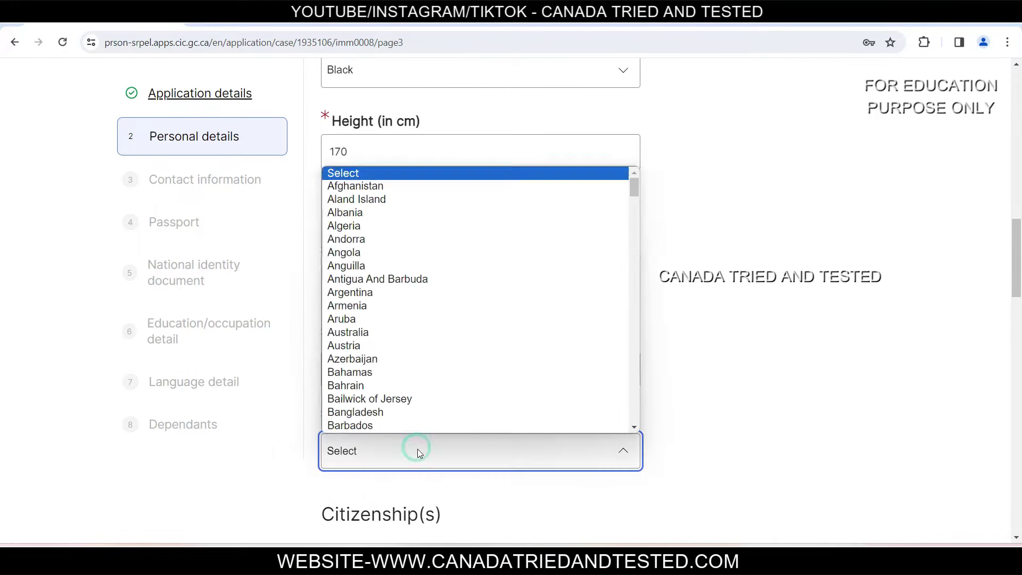
pyautogui.write('India')
pyautogui.press('Return')
# Step: Set both citizenship countries to India
pyautogui.scroll(-5, 2, 308)
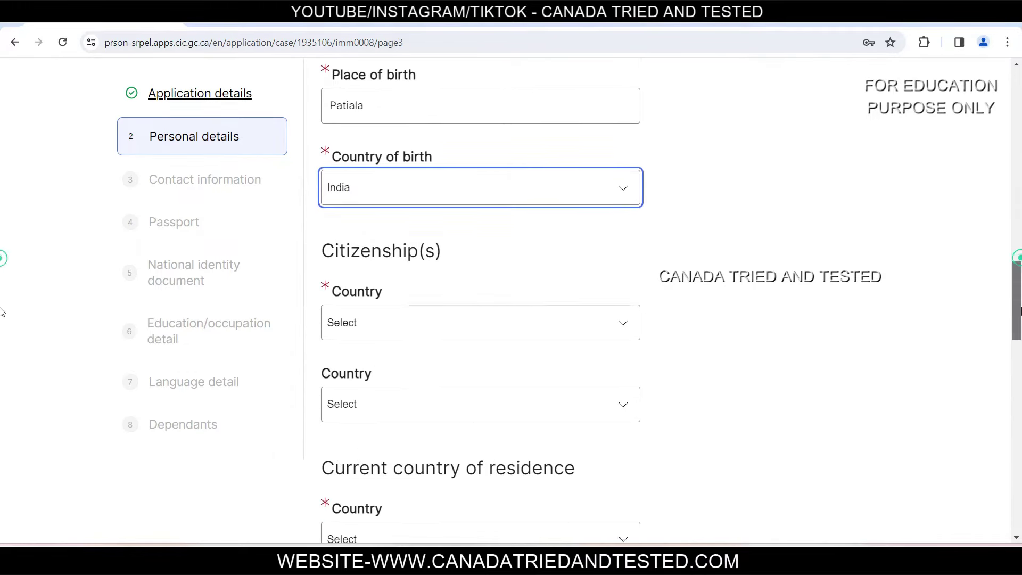
pyautogui.click(394, 234)
pyautogui.write('India')
pyautogui.press('Return')
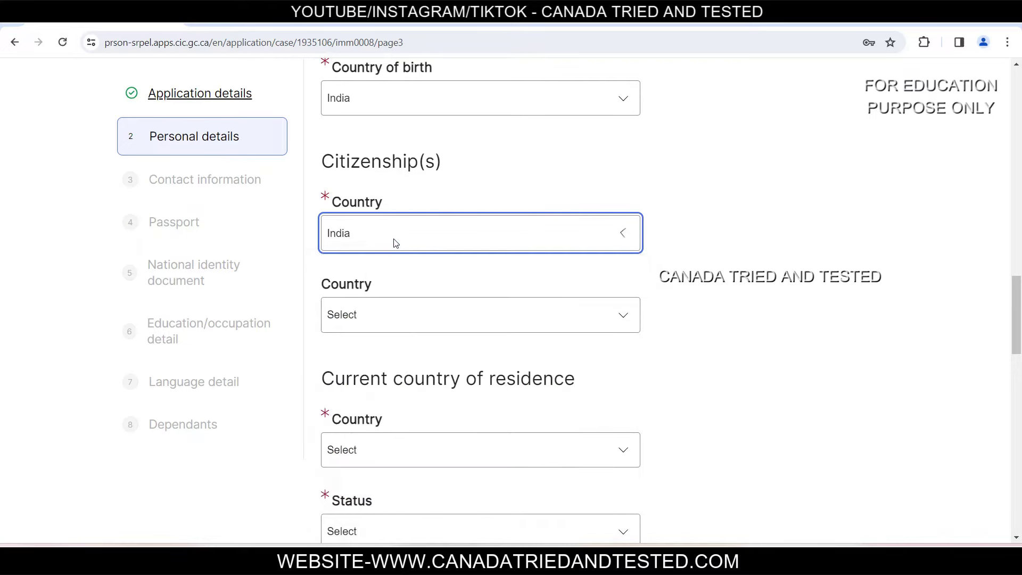
pyautogui.click(399, 320)
pyautogui.write('India')
pyautogui.press('Return')
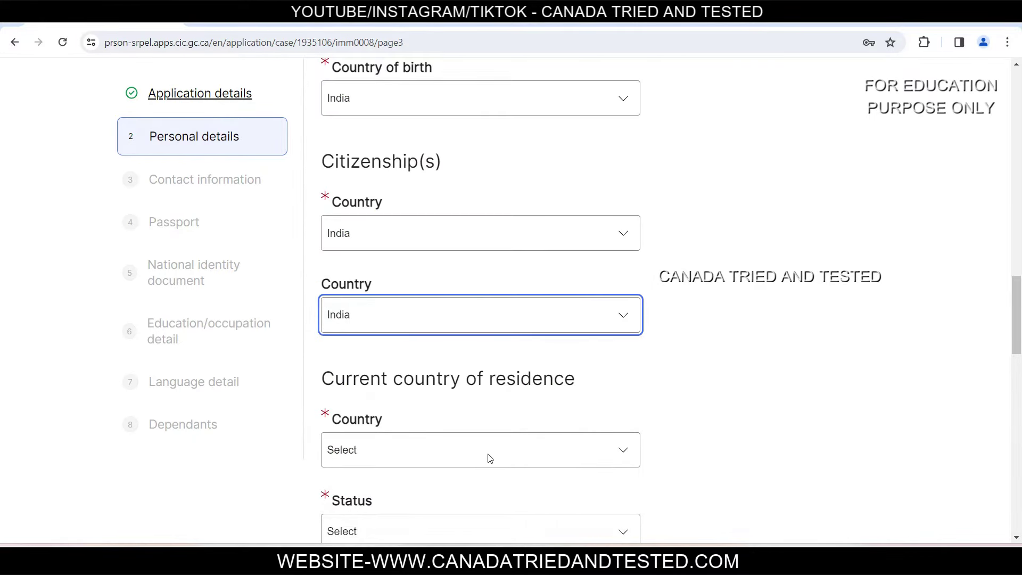
pyautogui.scroll(-5, 442, 426)
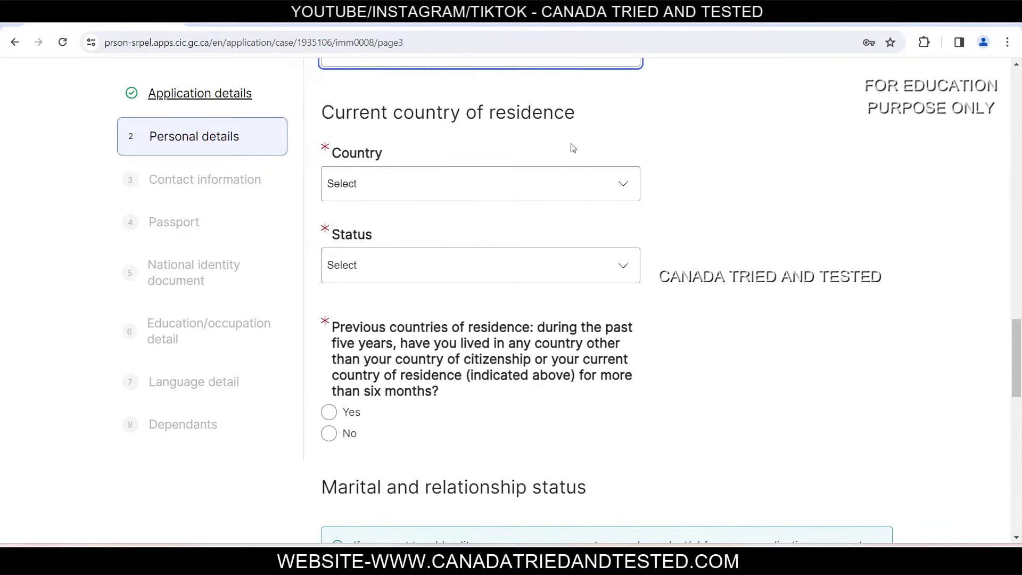
# Step: Set current country of residence to India with Citizen status
pyautogui.click(427, 190)
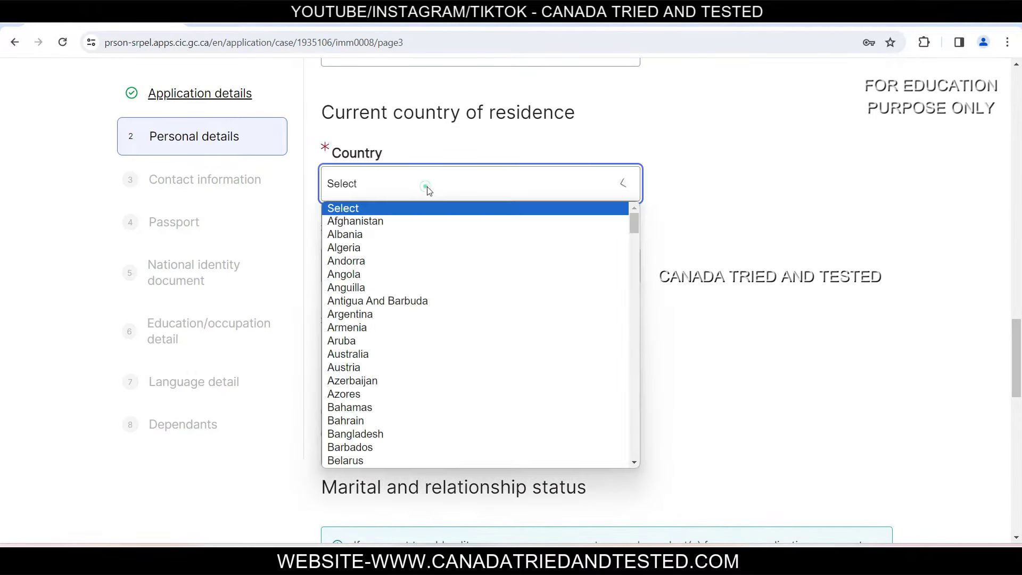
pyautogui.write('india')
pyautogui.press('Return')
pyautogui.click(429, 265)
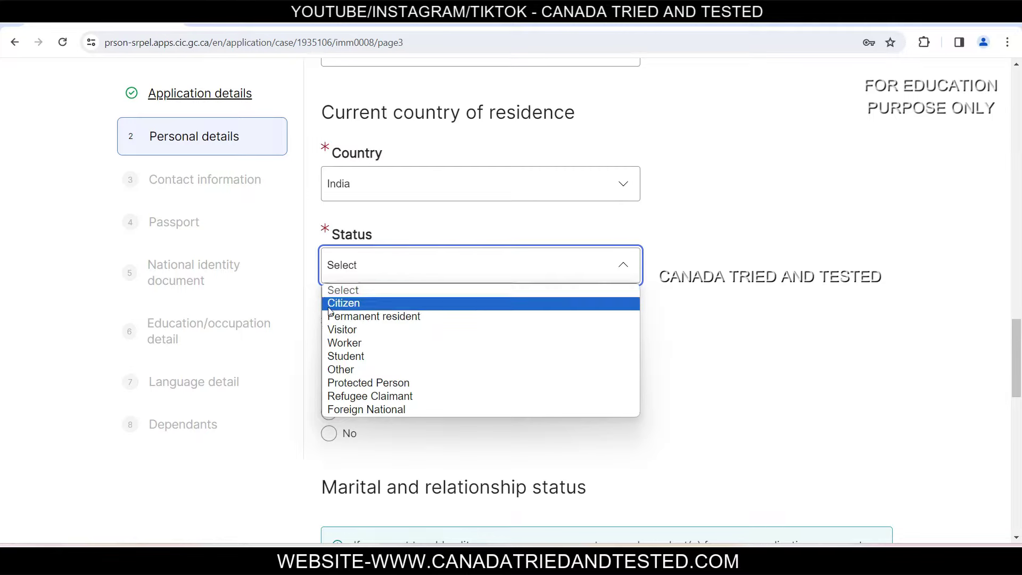
pyautogui.click(344, 304)
pyautogui.click(402, 267)
pyautogui.click(711, 279)
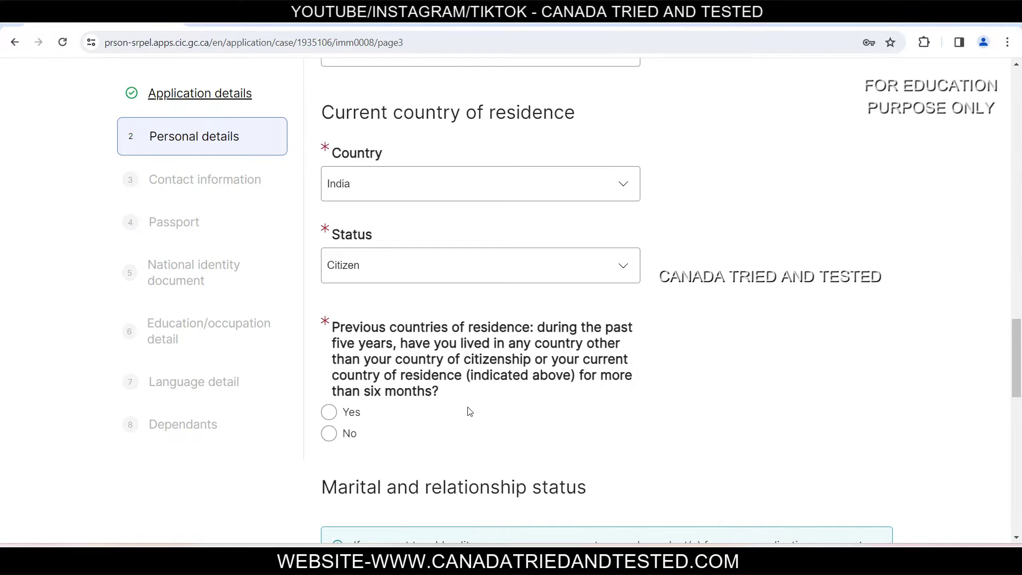
# Step: Answer Yes to previous countries of residence and view the empty detail section
pyautogui.click(330, 435)
pyautogui.click(329, 413)
pyautogui.scroll(-3, 329, 413)
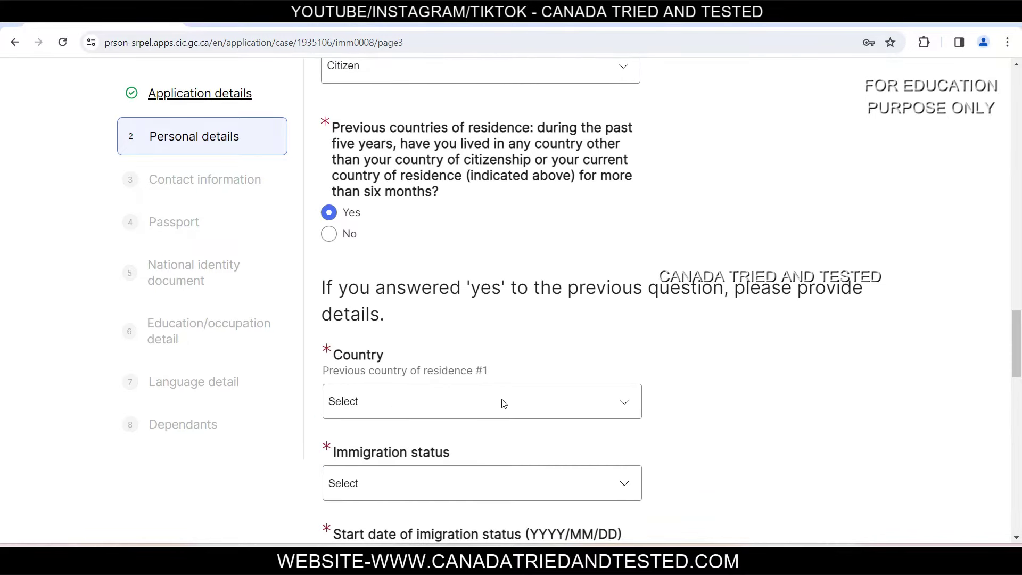
pyautogui.click(500, 475)
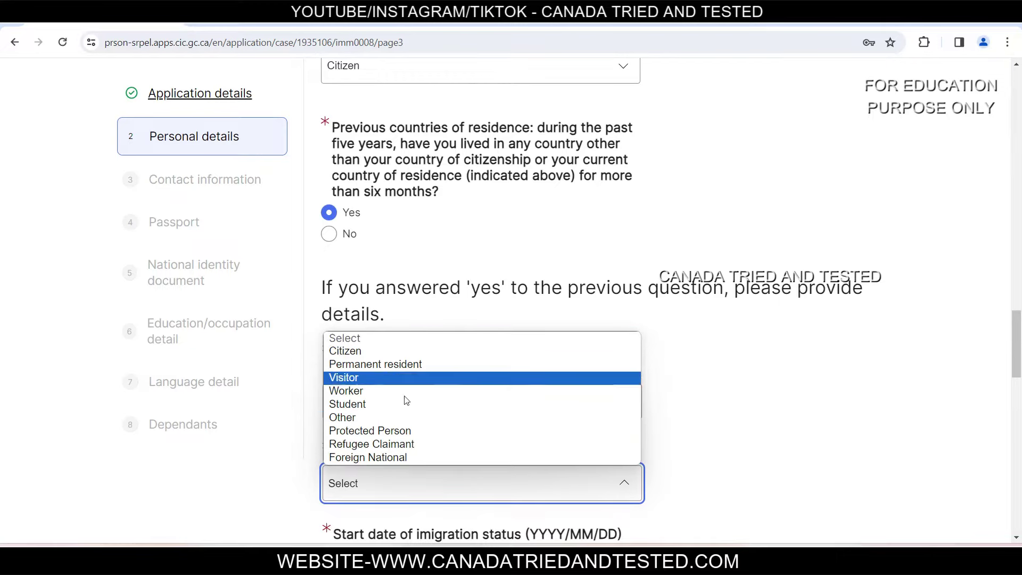
pyautogui.click(752, 464)
pyautogui.scroll(-3, 746, 447)
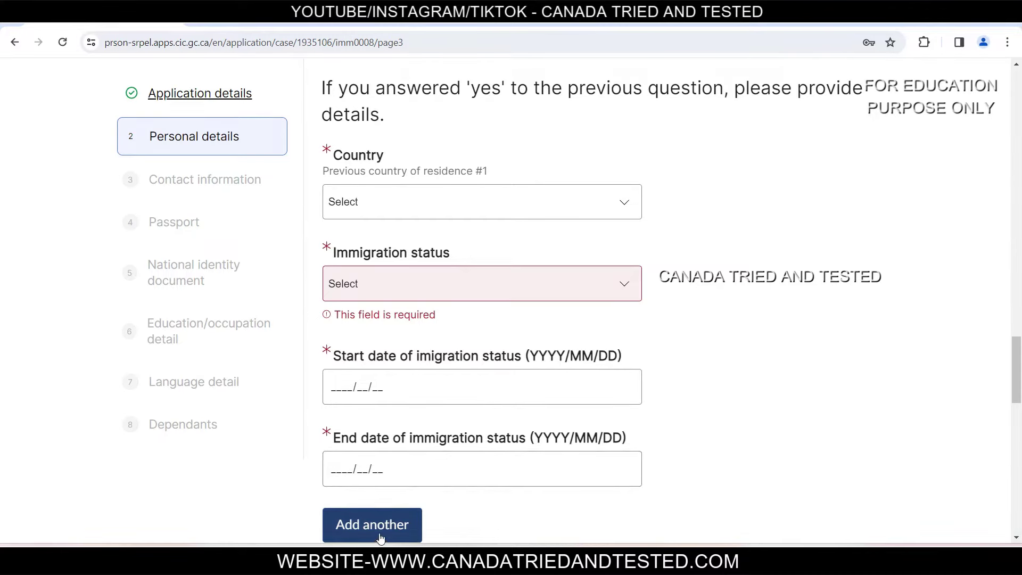
pyautogui.scroll(5, 341, 386)
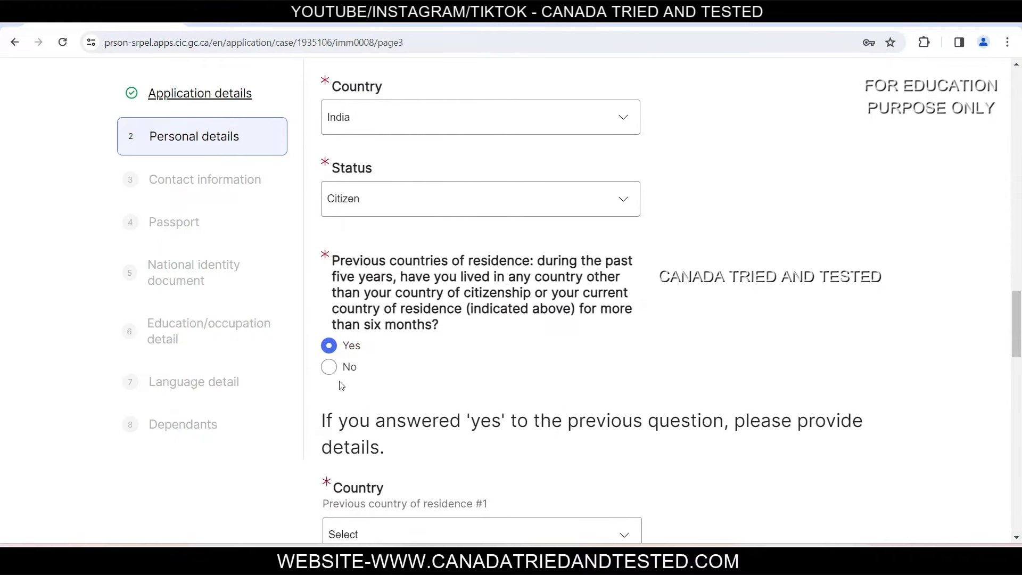
# Step: Change previous residence to No and keep marital status Married
pyautogui.click(329, 367)
pyautogui.scroll(-4, 487, 229)
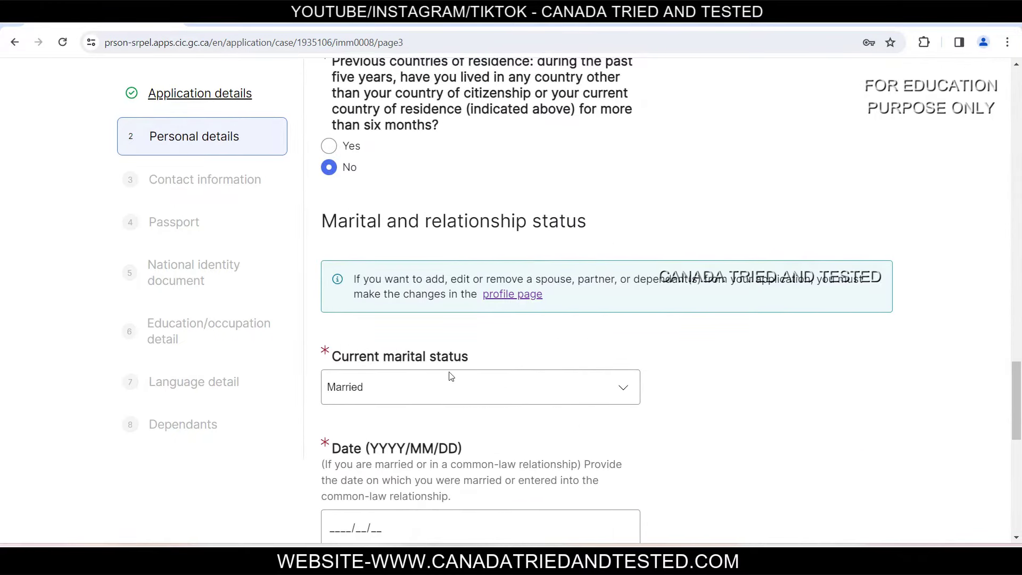
pyautogui.click(403, 392)
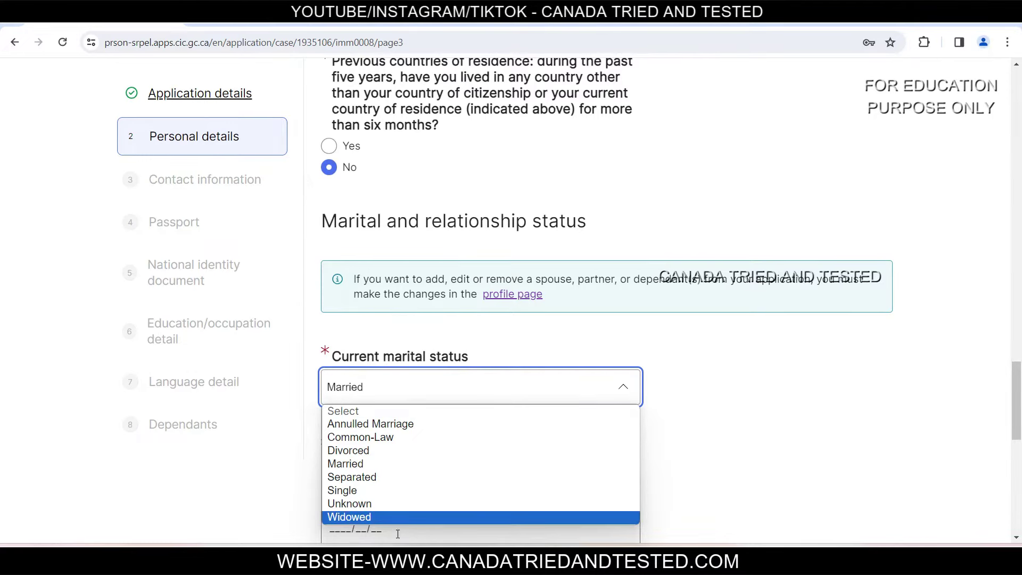
pyautogui.click(396, 463)
# Step: Enter marriage date 1977/04/04, answer No to previous marriage, and save personal details
pyautogui.scroll(-3, 688, 442)
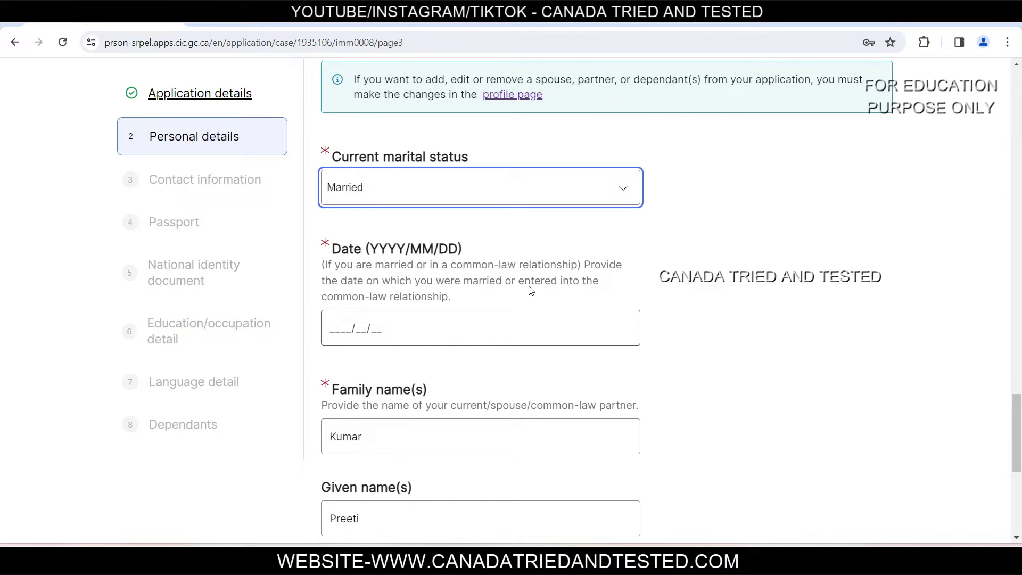
pyautogui.click(424, 312)
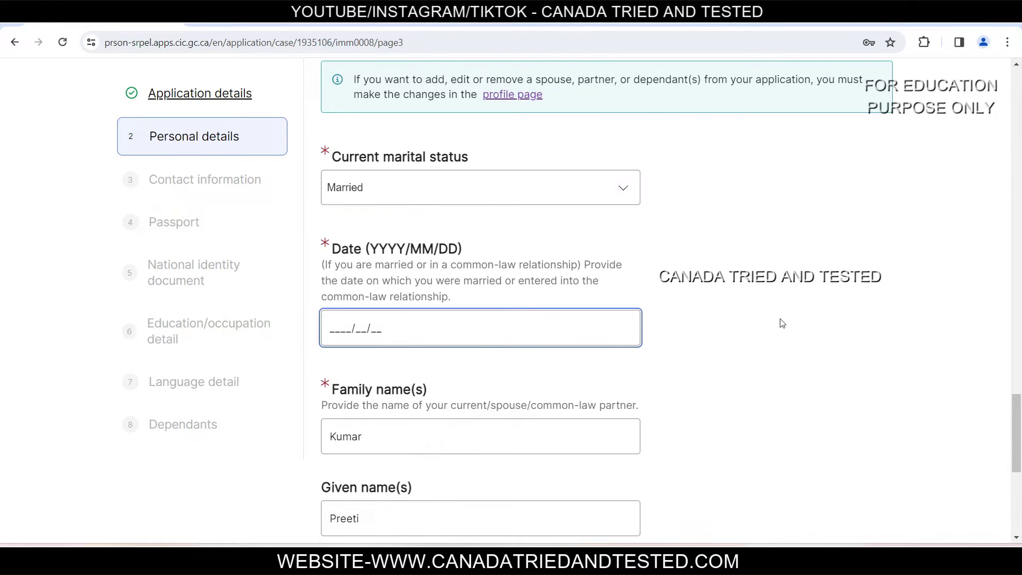
pyautogui.write('1977')
pyautogui.press('Tab')
pyautogui.hotkey('shift', 'Tab')
pyautogui.write('0404')
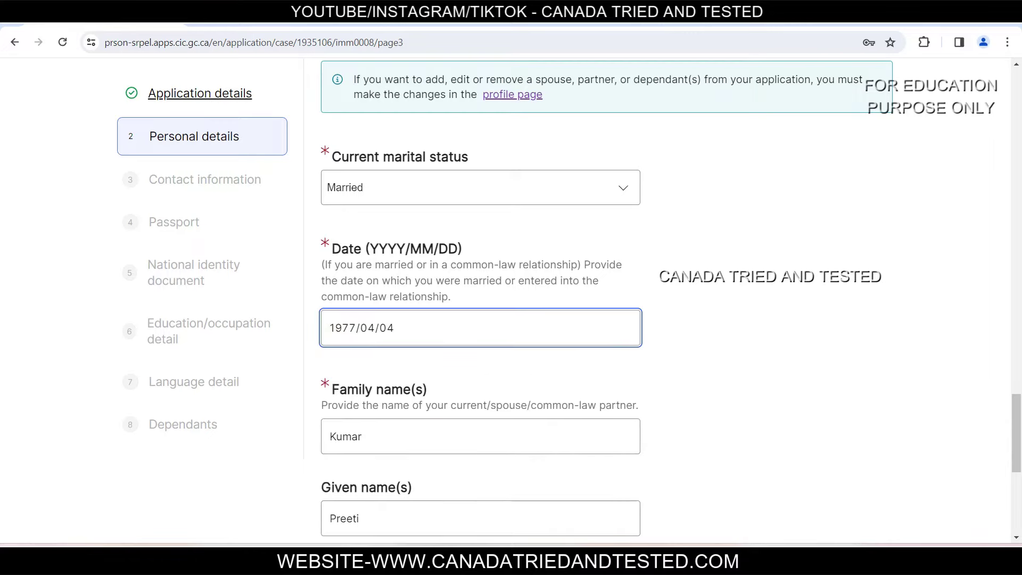
pyautogui.scroll(-5, 432, 524)
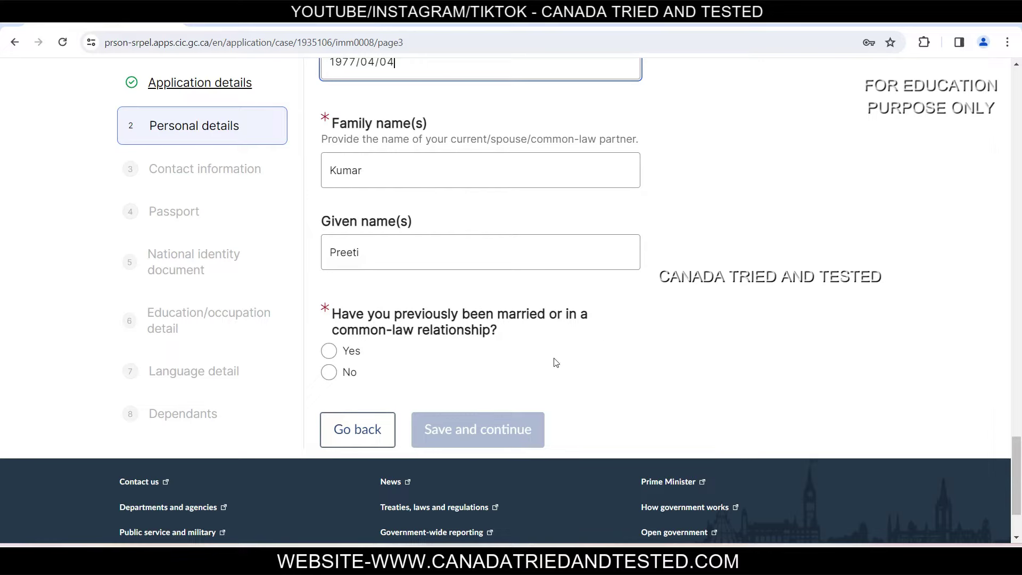
pyautogui.click(330, 376)
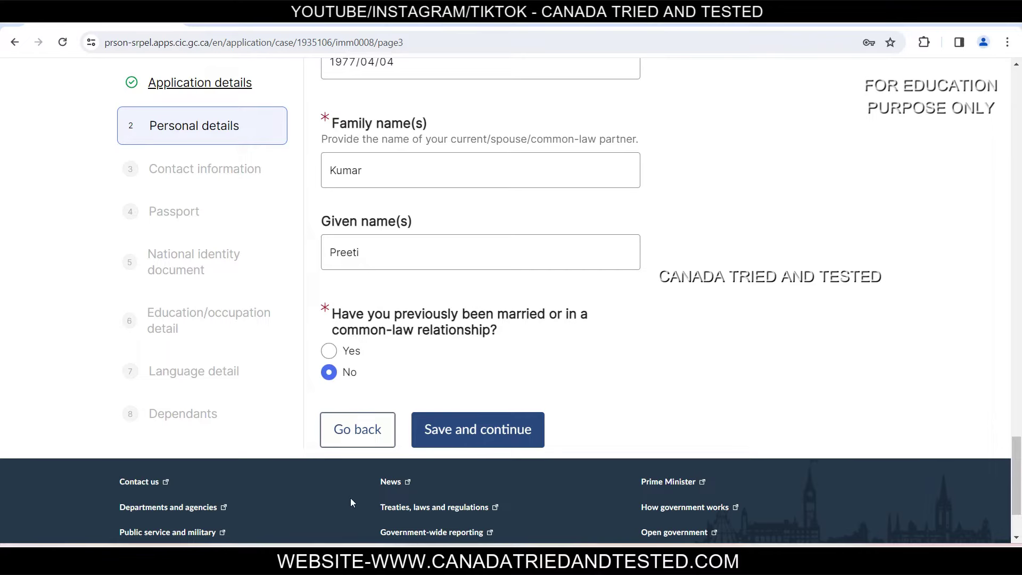
pyautogui.click(478, 444)
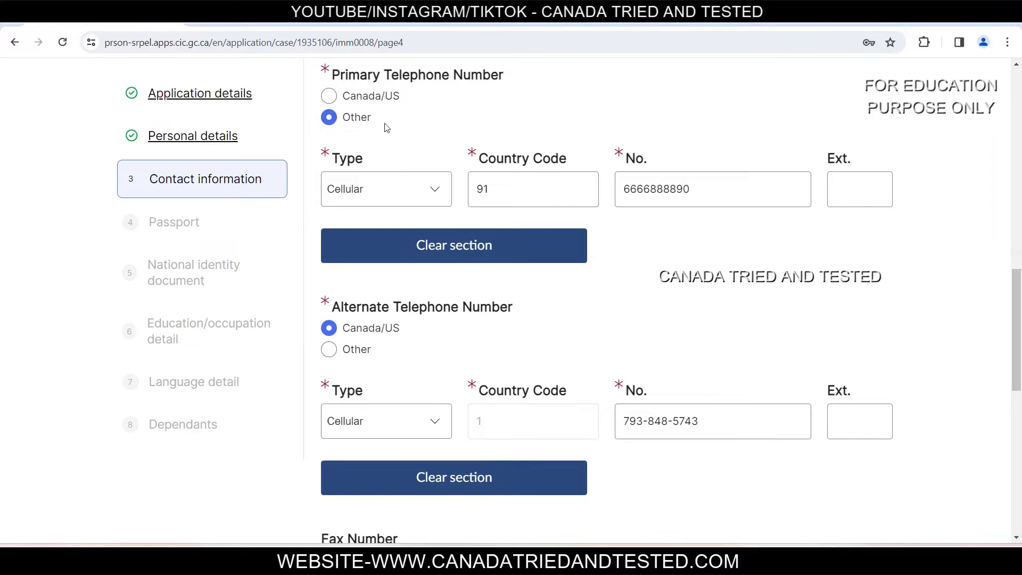
# Step: Keep Cellular as the primary phone type and save the contact information
pyautogui.click(371, 203)
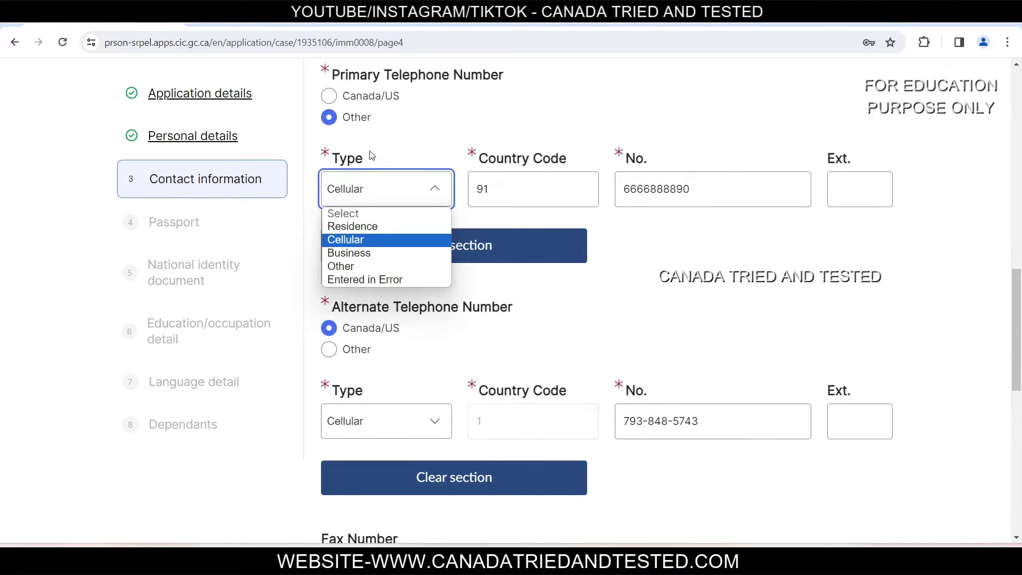
pyautogui.click(373, 241)
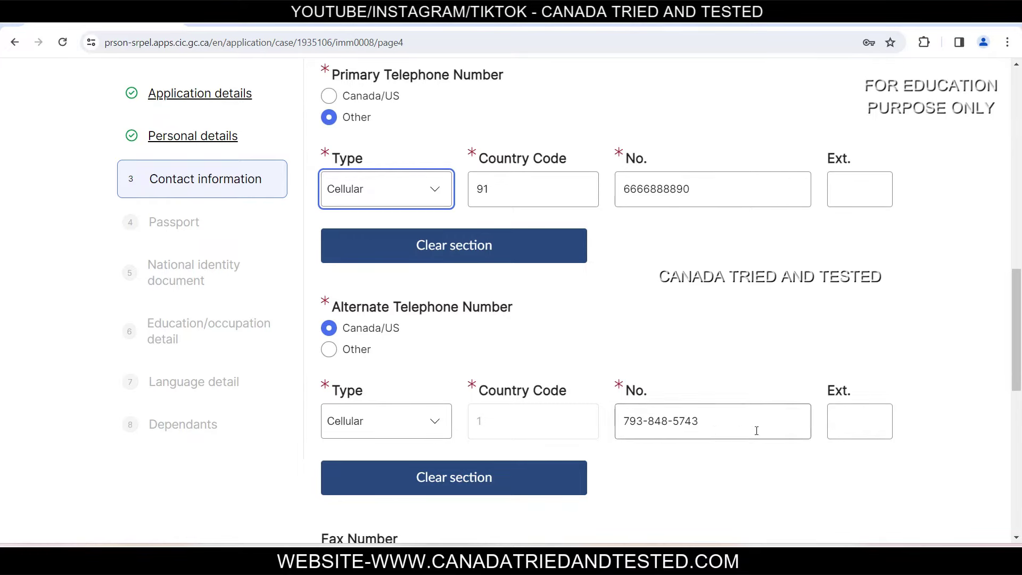
pyautogui.scroll(-2, 1018, 356)
pyautogui.scroll(-4, 1019, 356)
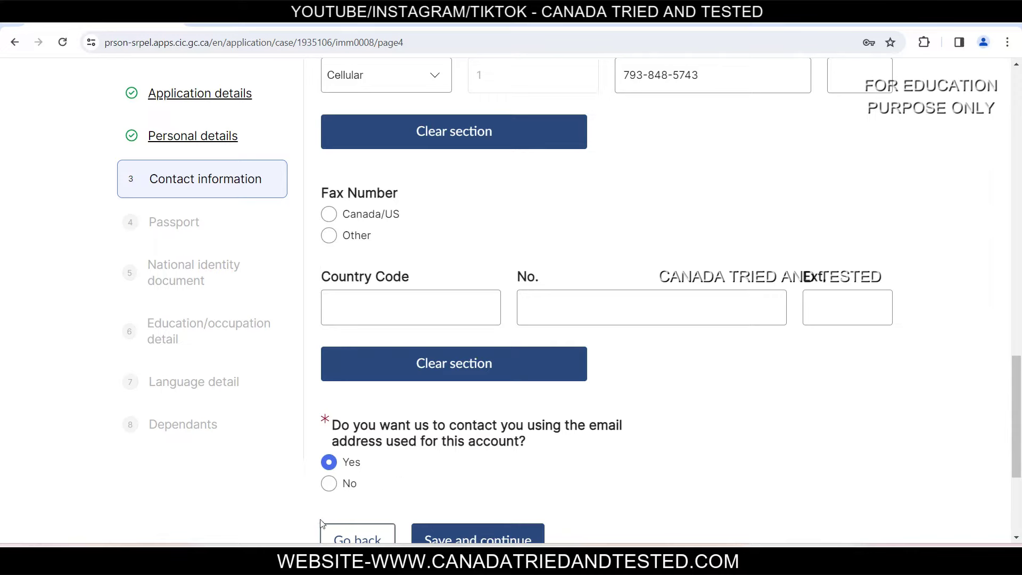
pyautogui.click(484, 539)
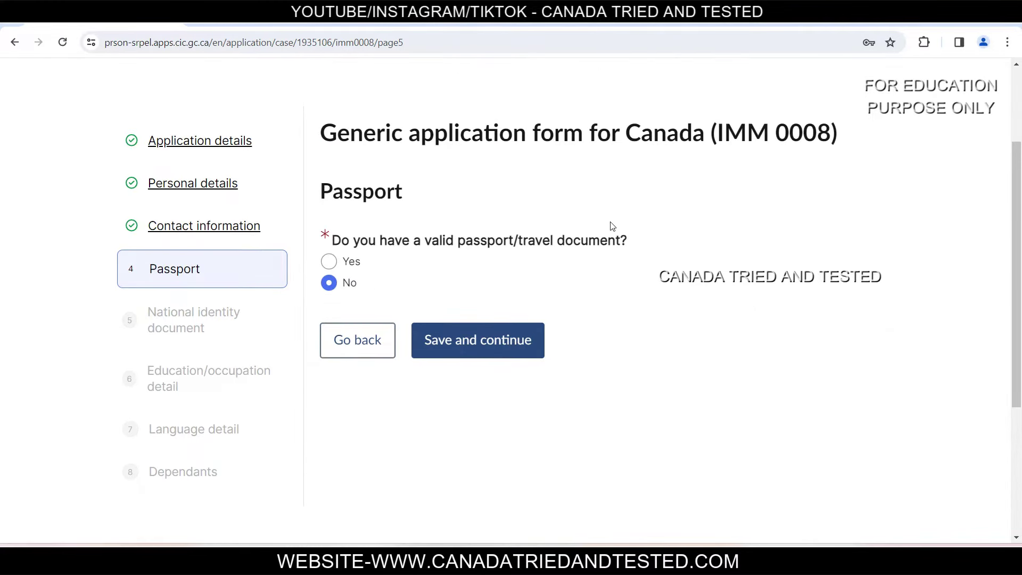
# Step: Answer Yes to a valid passport, enter the passport number and country IND (India)
pyautogui.click(330, 263)
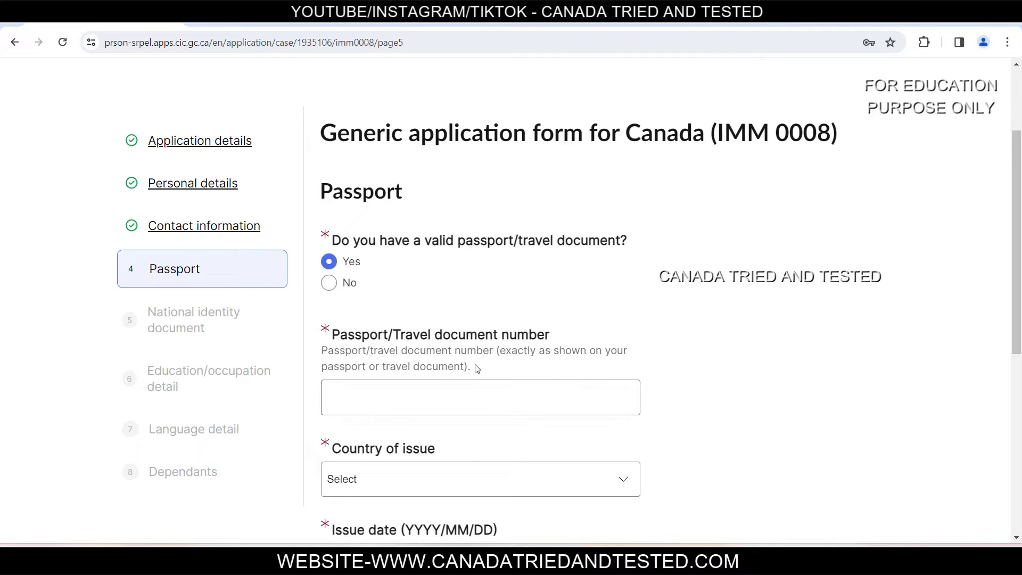
pyautogui.click(480, 403)
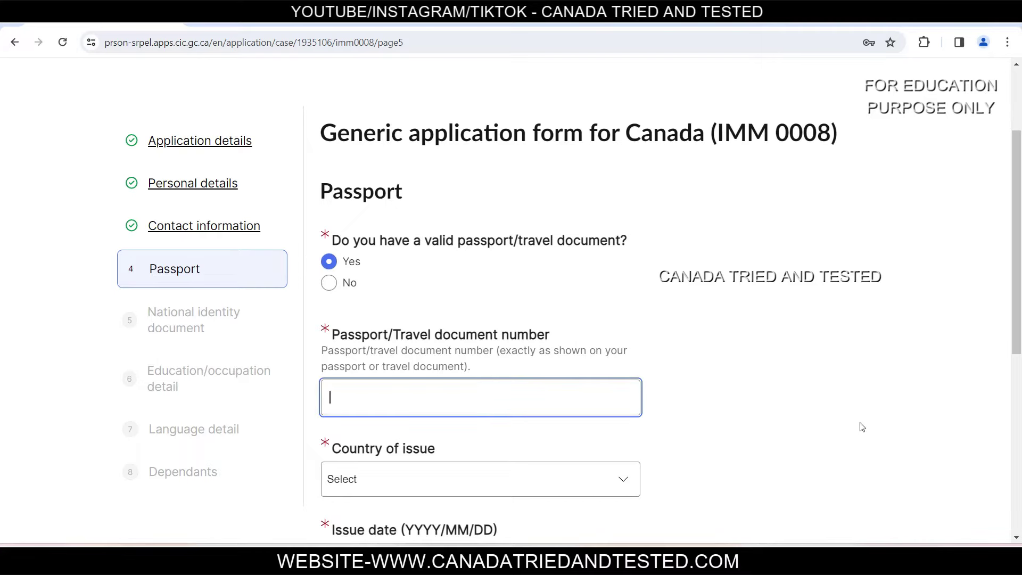
pyautogui.click(507, 471)
pyautogui.write('ind')
pyautogui.press('Return')
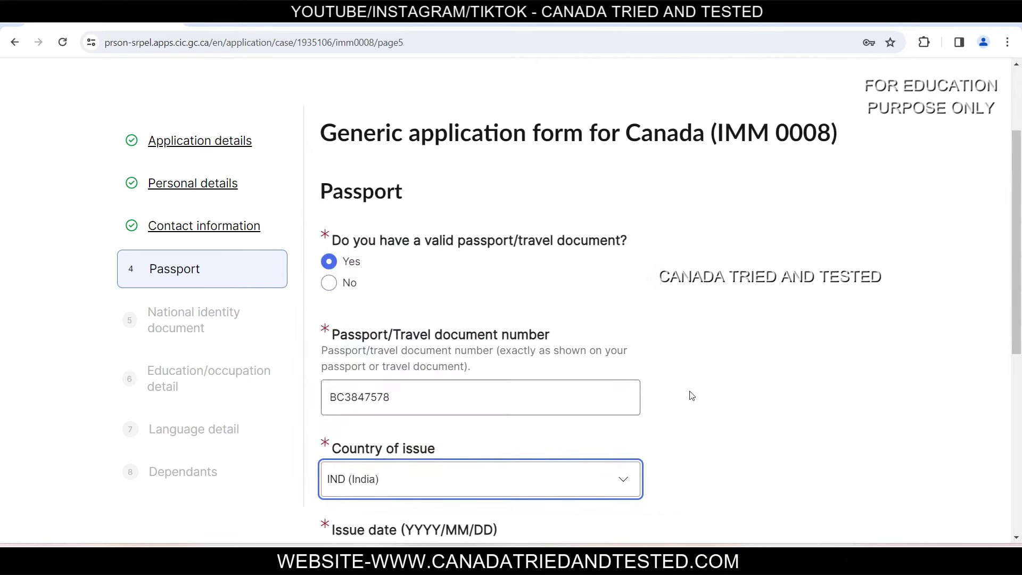
# Step: Enter passport issue date 2018/05/05 and expiry date 2028/05/05
pyautogui.scroll(-5, 689, 394)
pyautogui.click(339, 298)
pyautogui.write('20180505')
pyautogui.press('Tab')
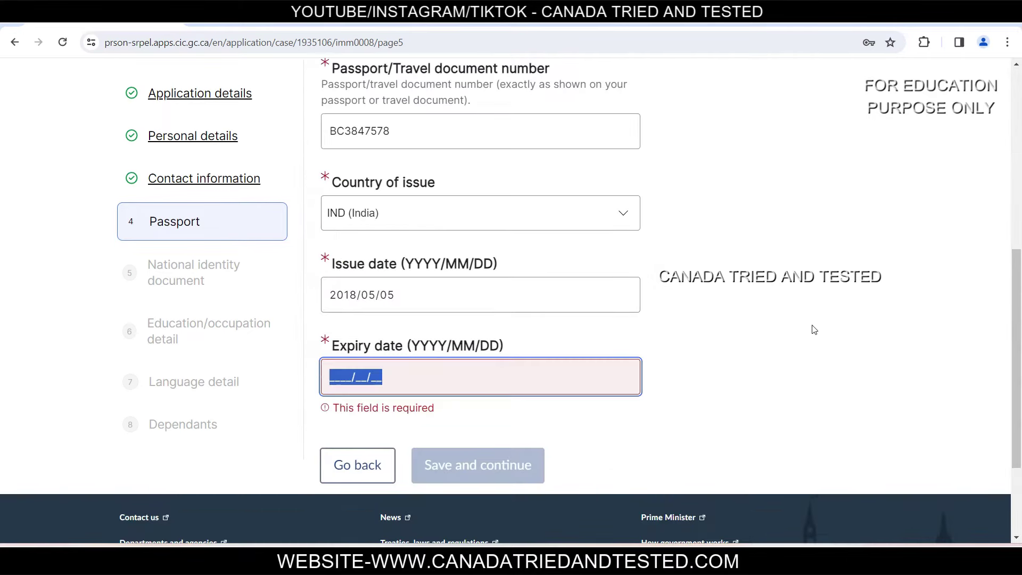
pyautogui.write('2028/')
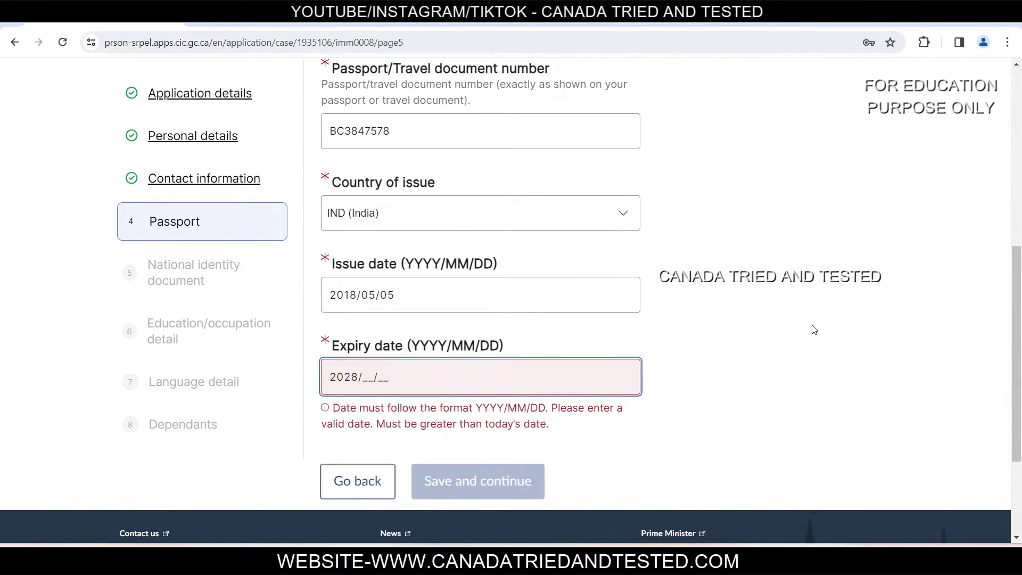
pyautogui.write('05/05')
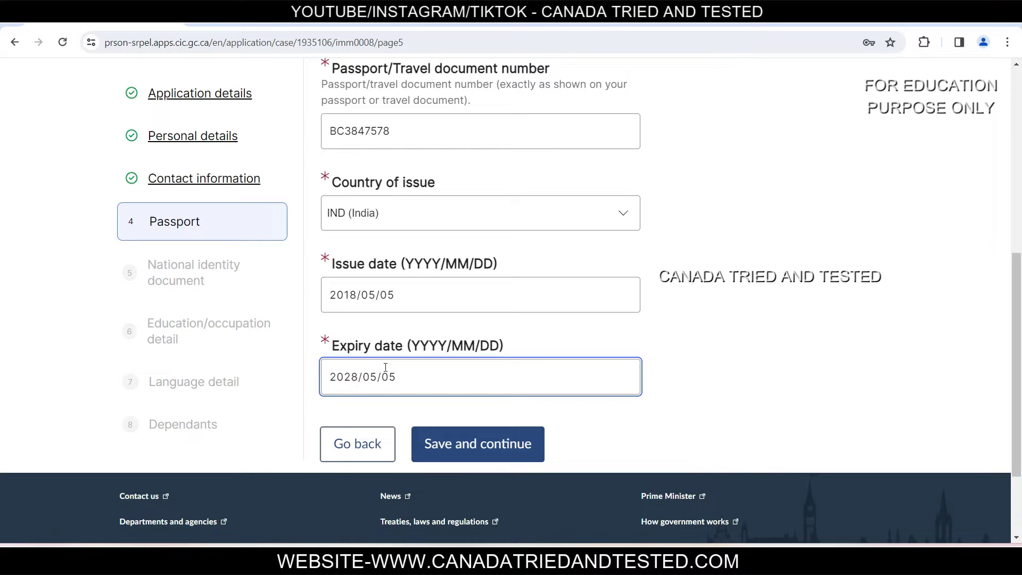
pyautogui.tripleClick(335, 378)
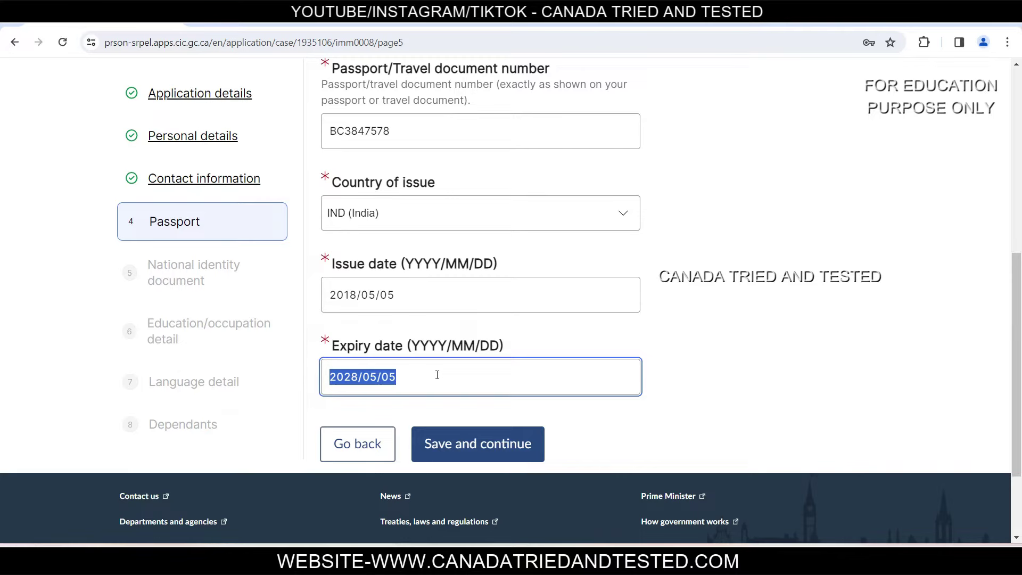
# Step: Retype the passport expiry date and save the Passport section
pyautogui.click(704, 367)
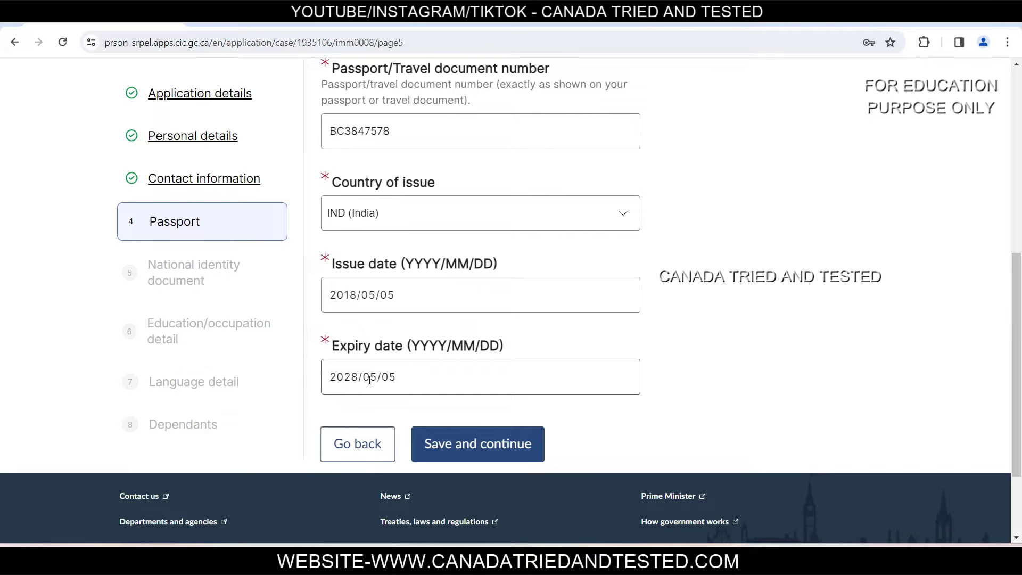
pyautogui.tripleClick(438, 377)
pyautogui.press('BackSpace')
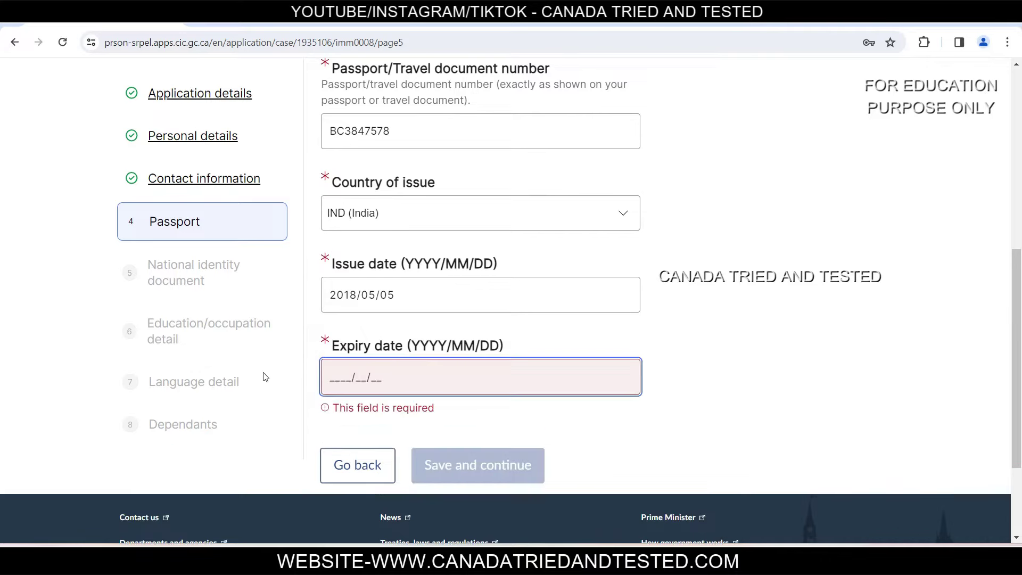
pyautogui.write('9999/')
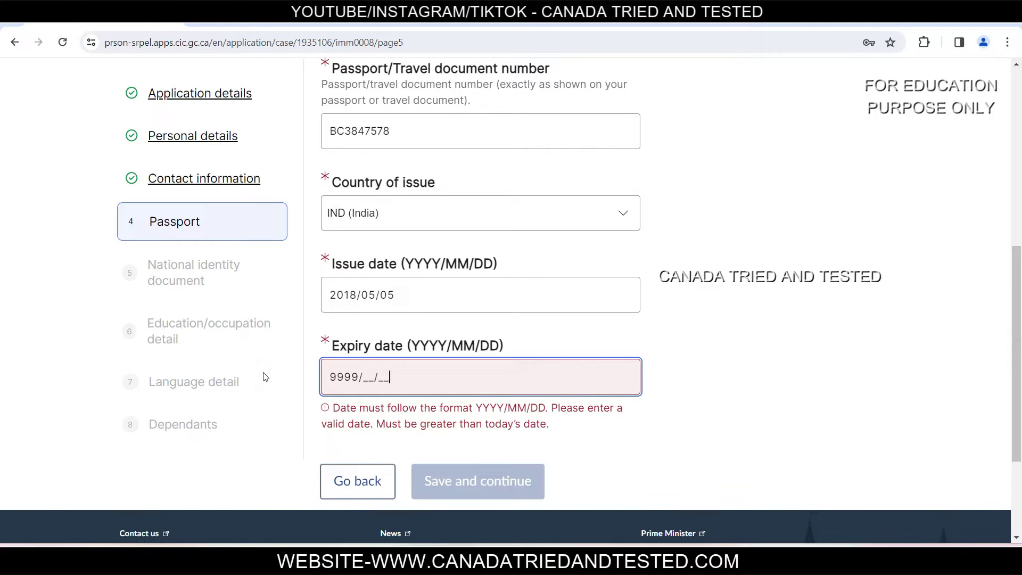
pyautogui.write('12/30')
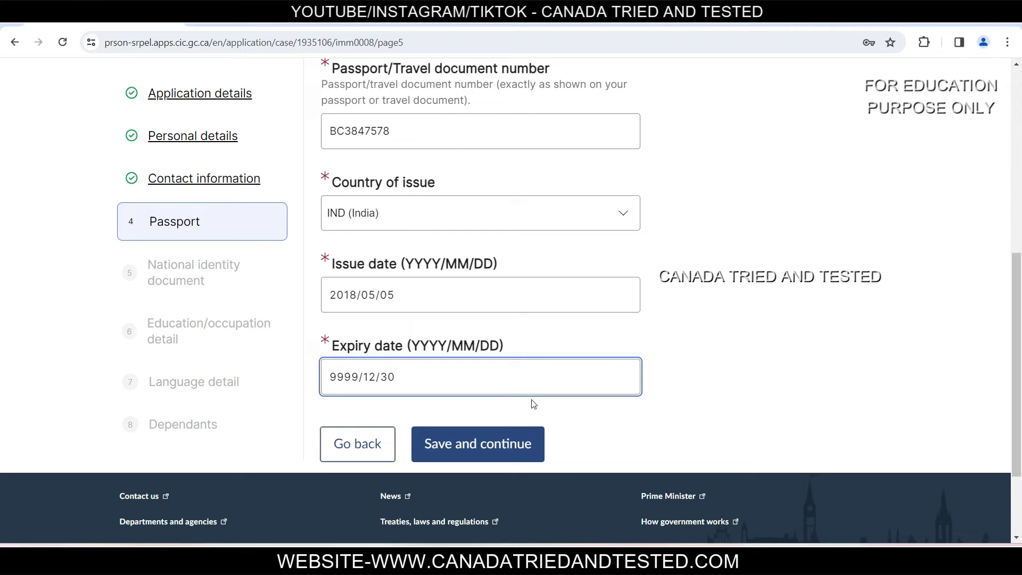
pyautogui.click(846, 381)
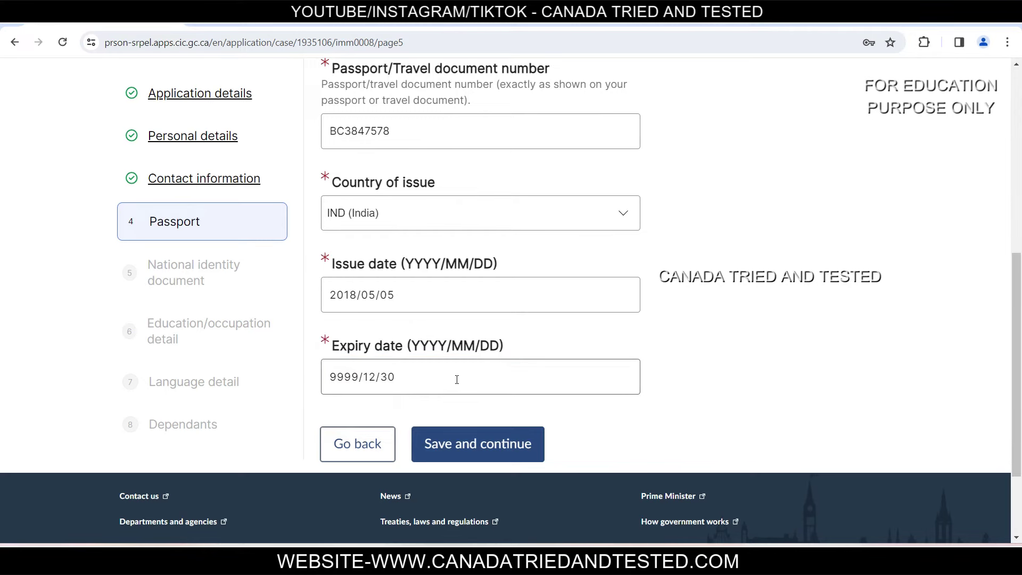
pyautogui.click(340, 382)
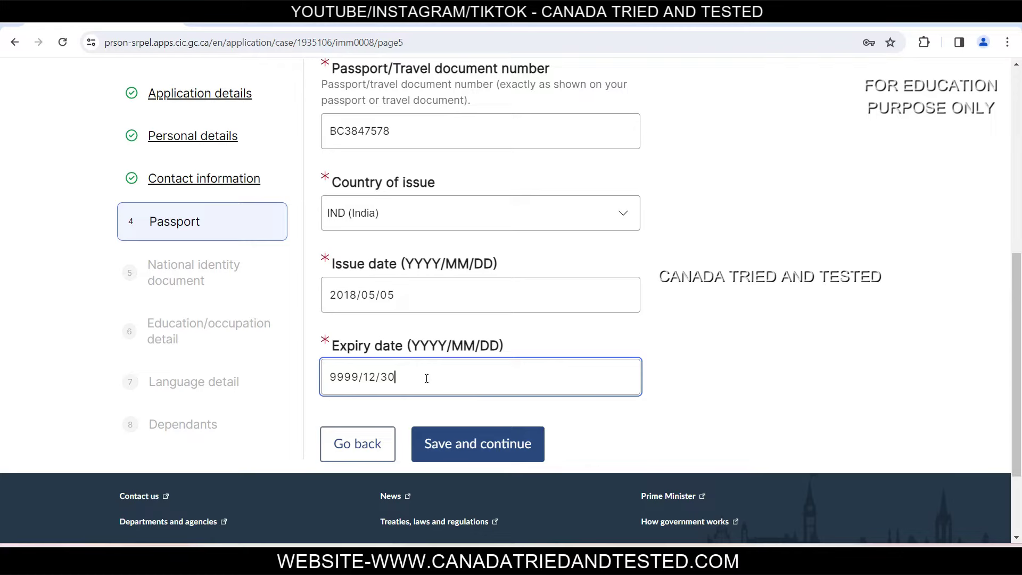
pyautogui.hotkey('ctrl', 'a')
pyautogui.write('202')
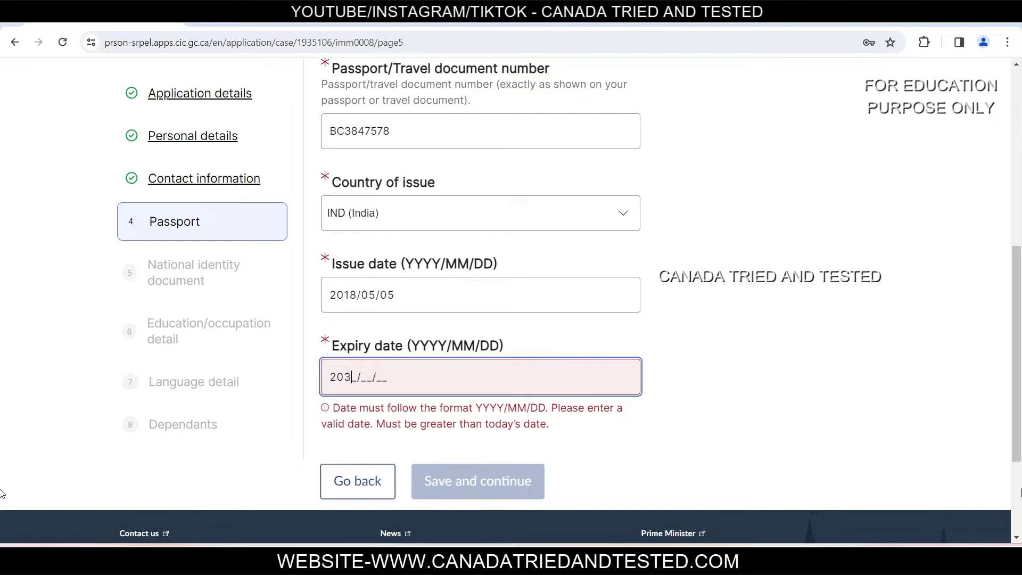
pyautogui.write('80505')
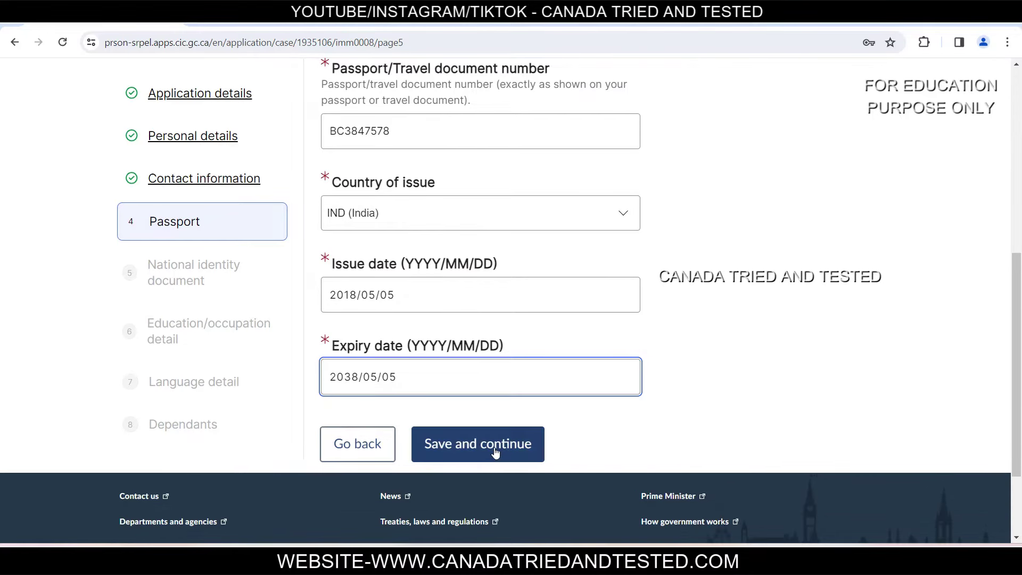
pyautogui.click(497, 451)
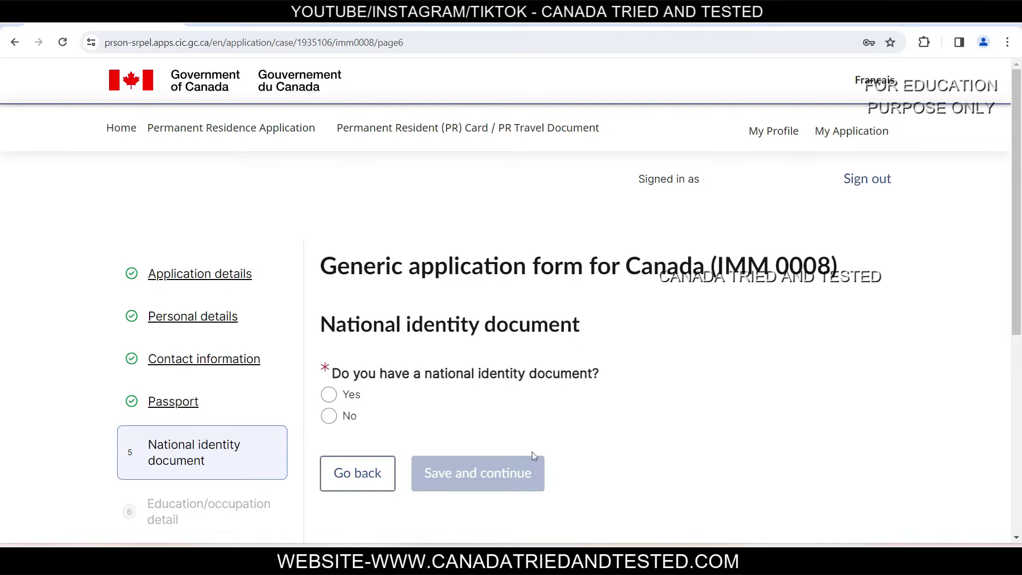
# Step: Answer No to the national identity document question, switching from an initial Yes
pyautogui.click(334, 399)
pyautogui.scroll(-5, 370, 137)
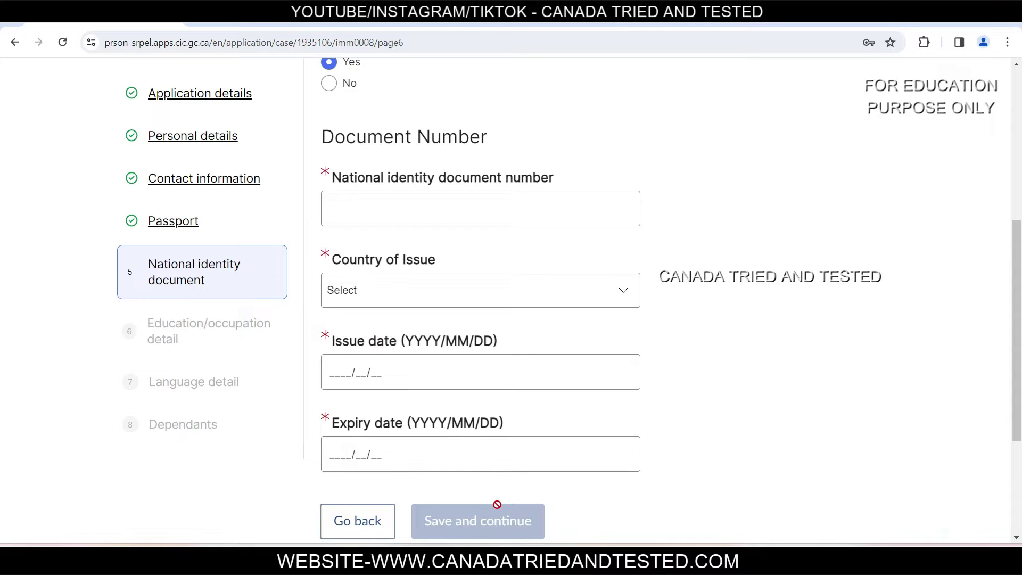
pyautogui.scroll(5, 673, 408)
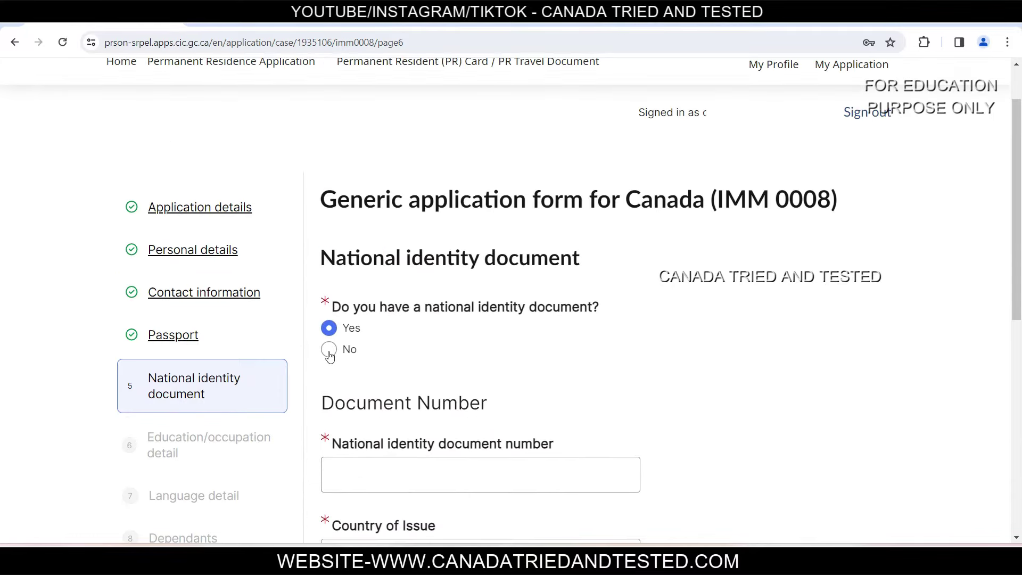
pyautogui.click(329, 351)
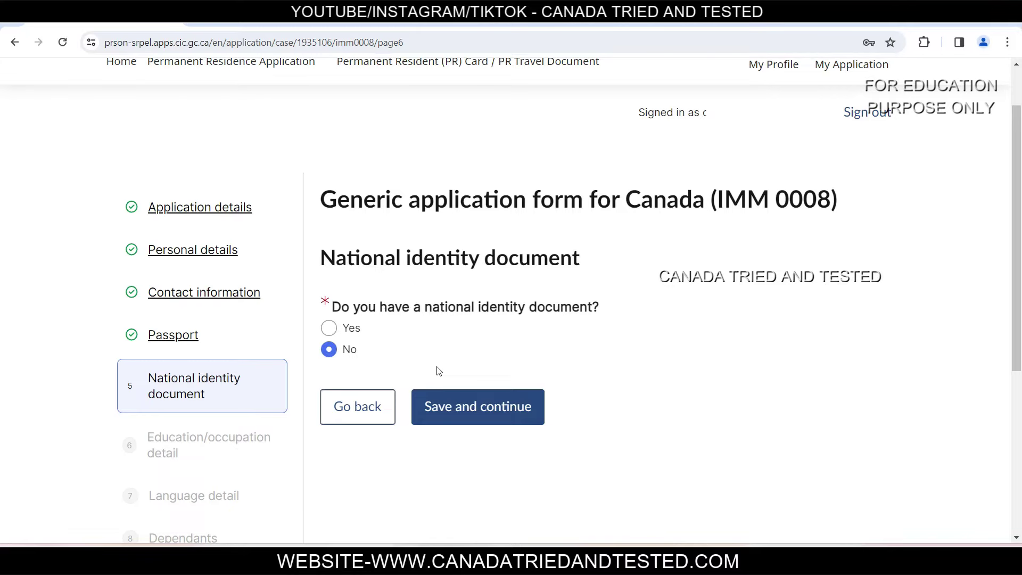
# Step: Save the identity section and confirm Master's Degree with 18 years of education
pyautogui.click(507, 416)
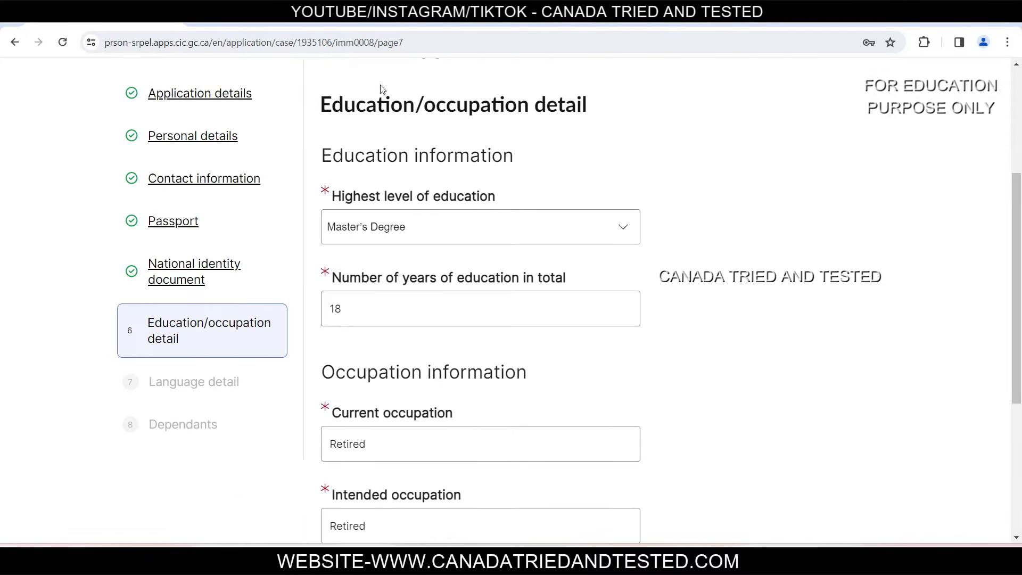
pyautogui.click(420, 227)
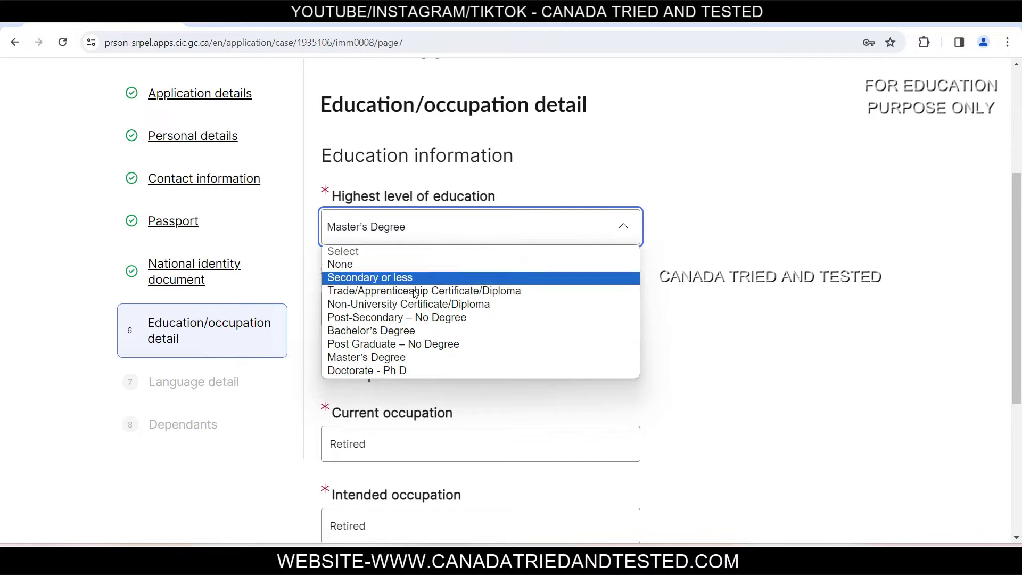
pyautogui.click(426, 356)
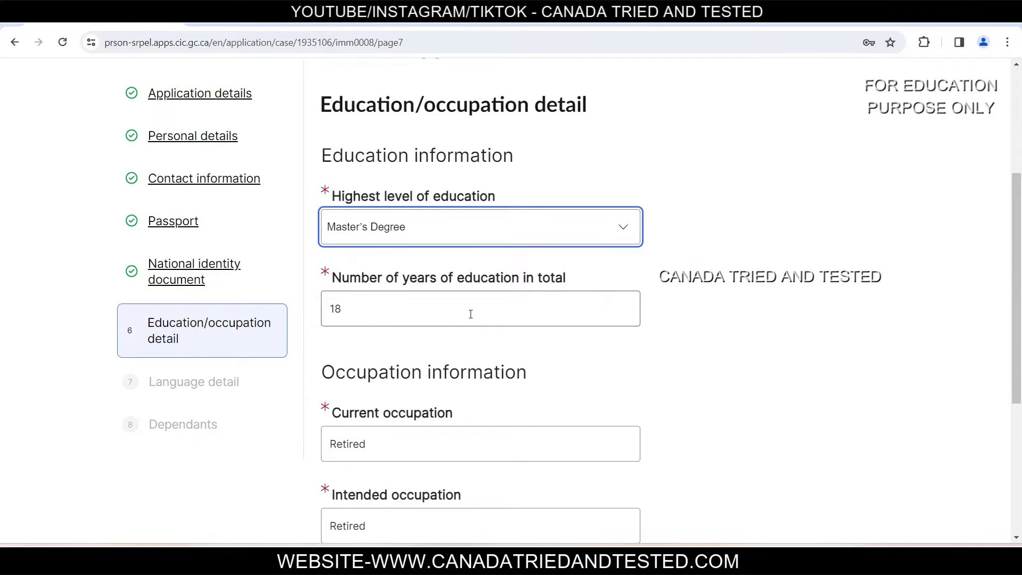
pyautogui.click(471, 314)
pyautogui.doubleClick(400, 309)
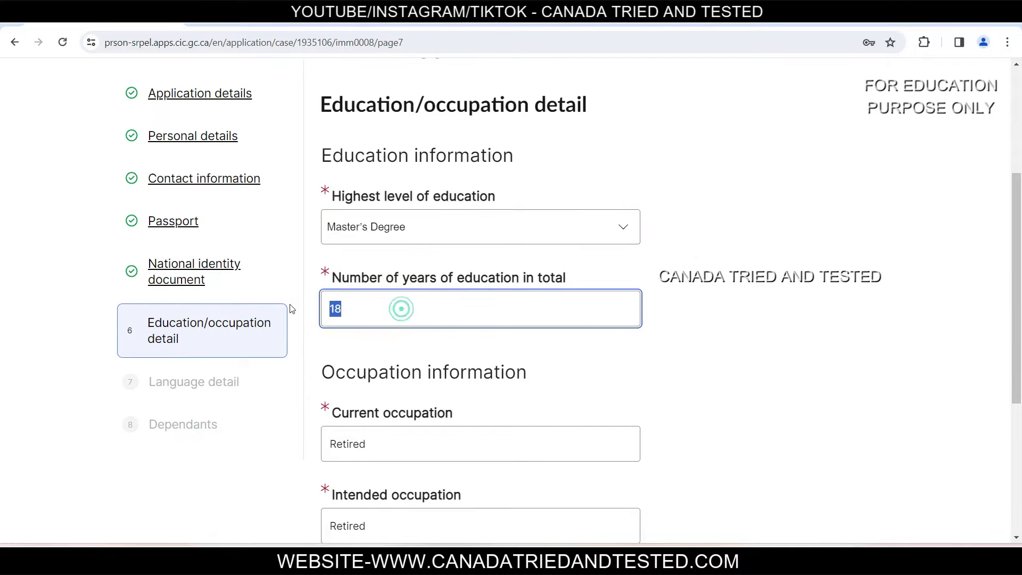
pyautogui.click(714, 326)
pyautogui.scroll(-4, 716, 340)
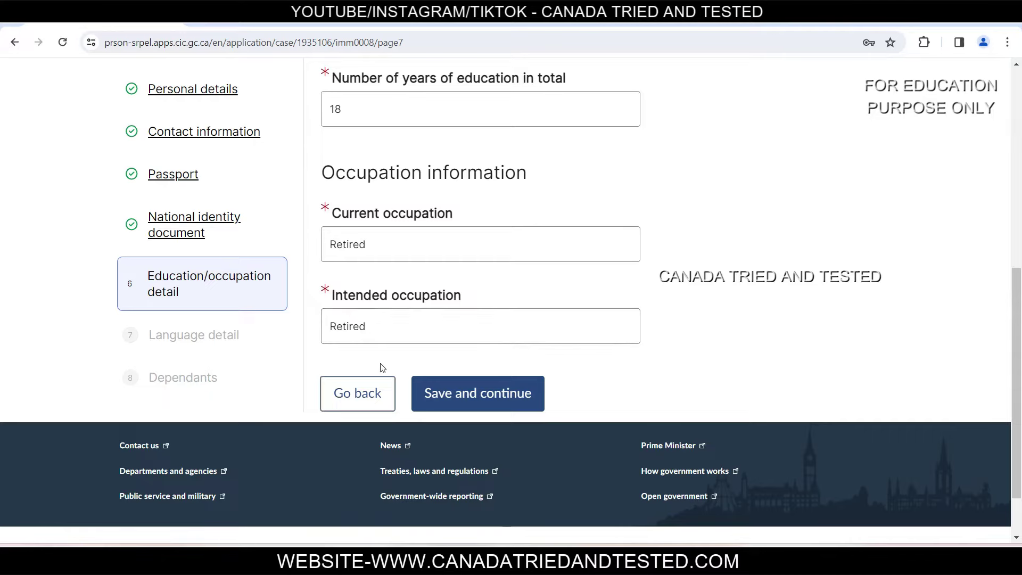
# Step: Set the native language to Punjabi, keep English, and save the language details
pyautogui.click(491, 407)
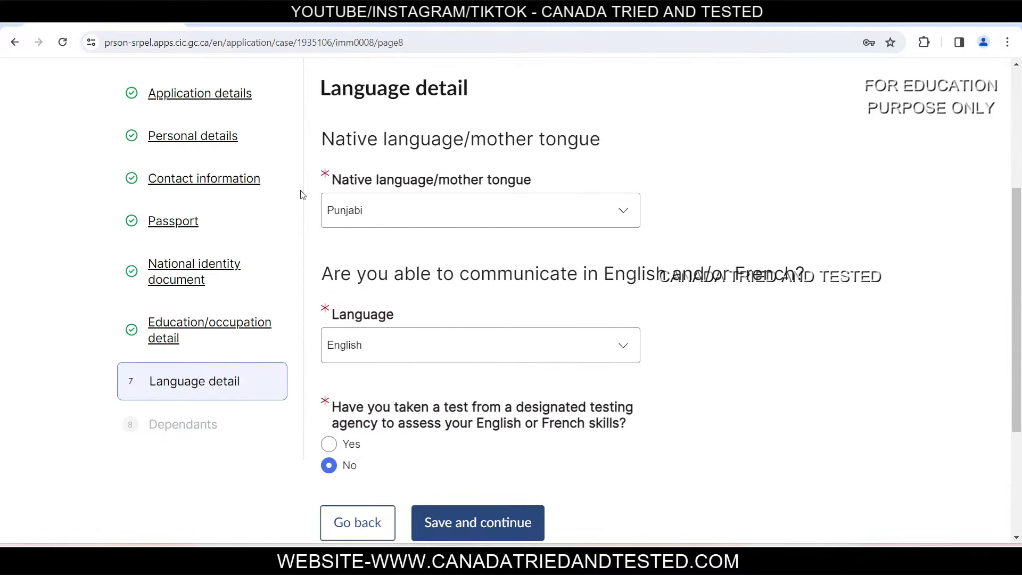
pyautogui.click(450, 216)
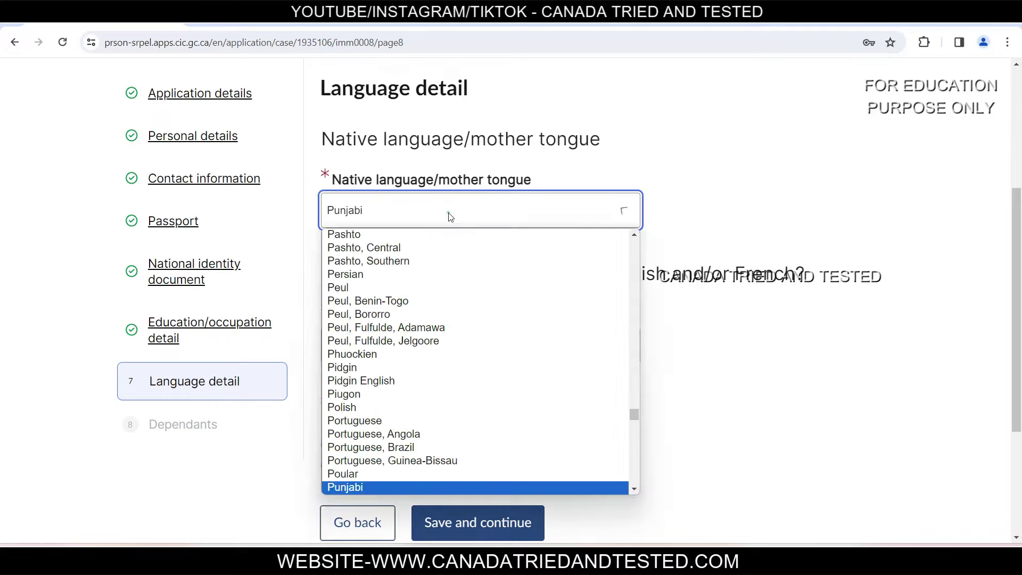
pyautogui.scroll(-1, 421, 487)
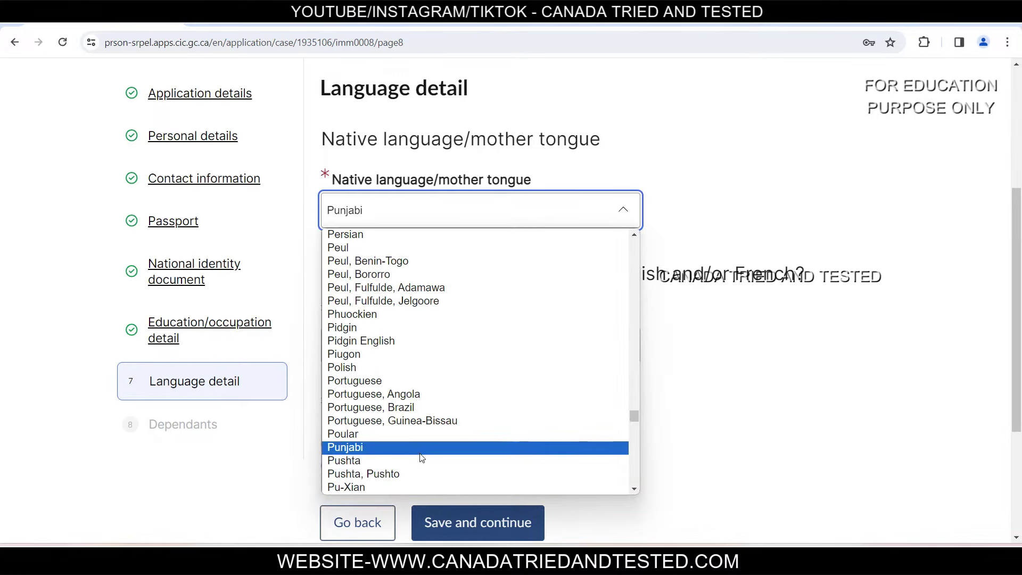
pyautogui.click(374, 450)
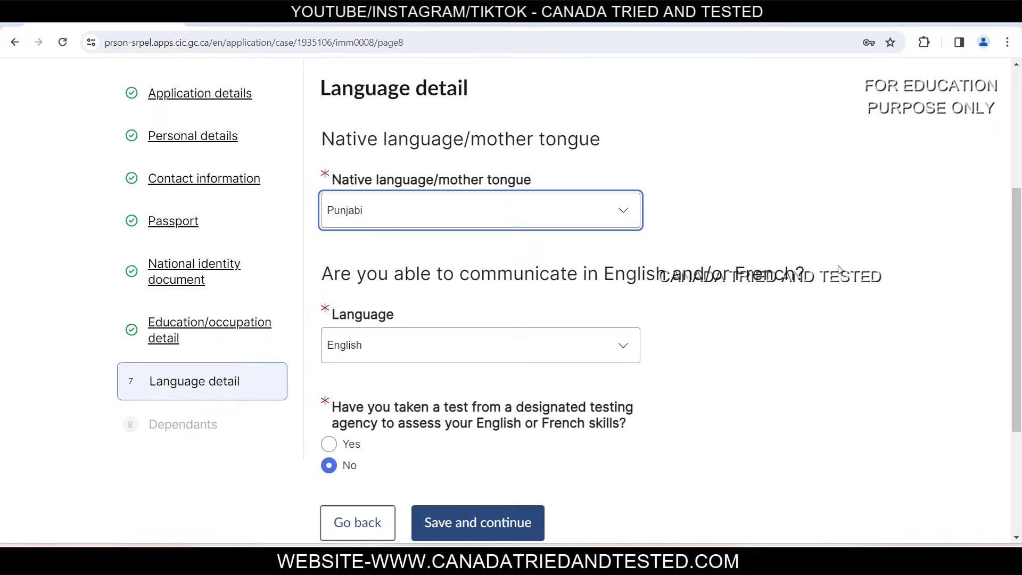
pyautogui.click(446, 349)
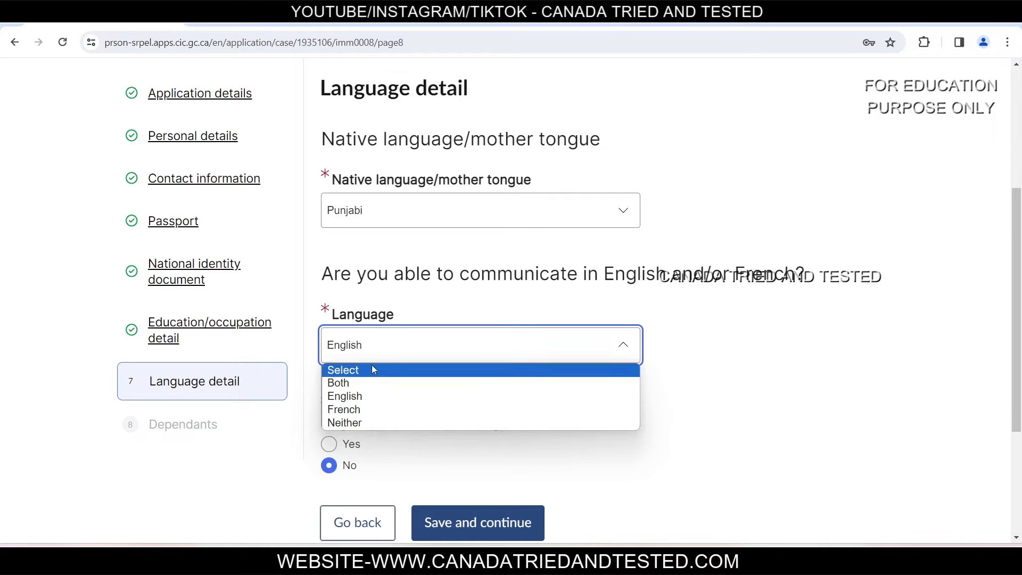
pyautogui.click(367, 396)
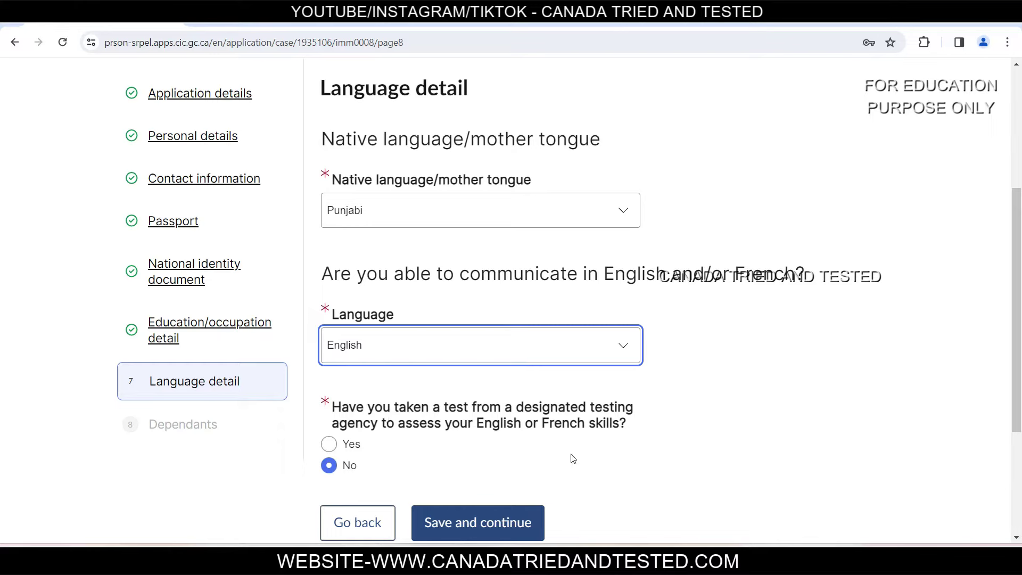
pyautogui.click(479, 527)
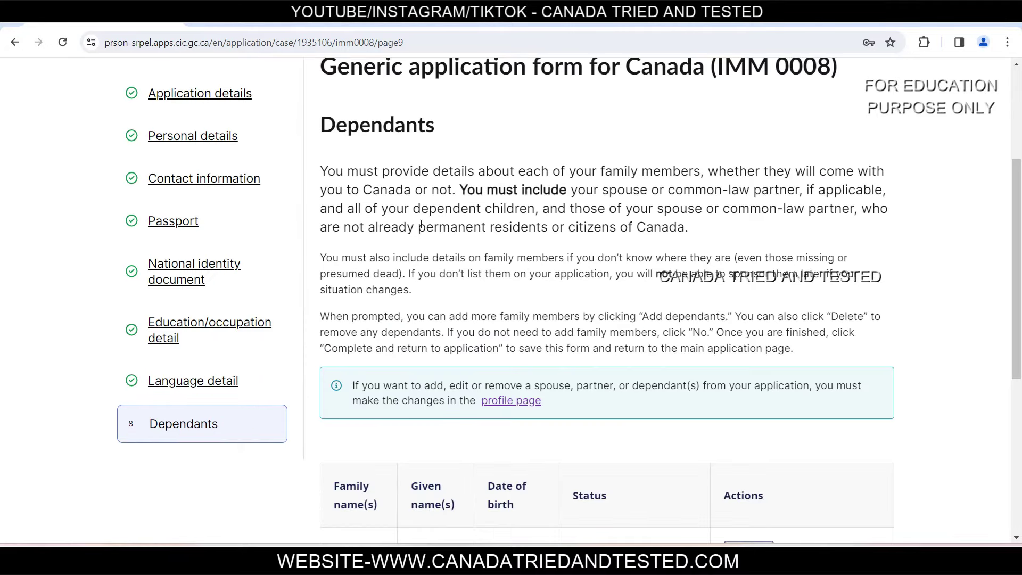
pyautogui.scroll(-4, 434, 243)
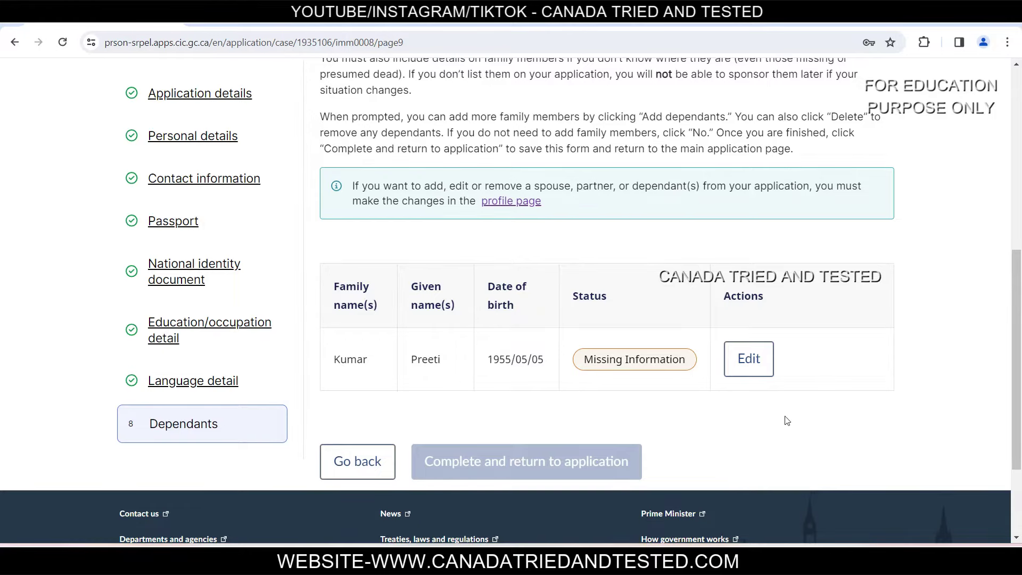
# Step: Open the dependant's Personal Details for editing and scroll through the form
pyautogui.click(757, 369)
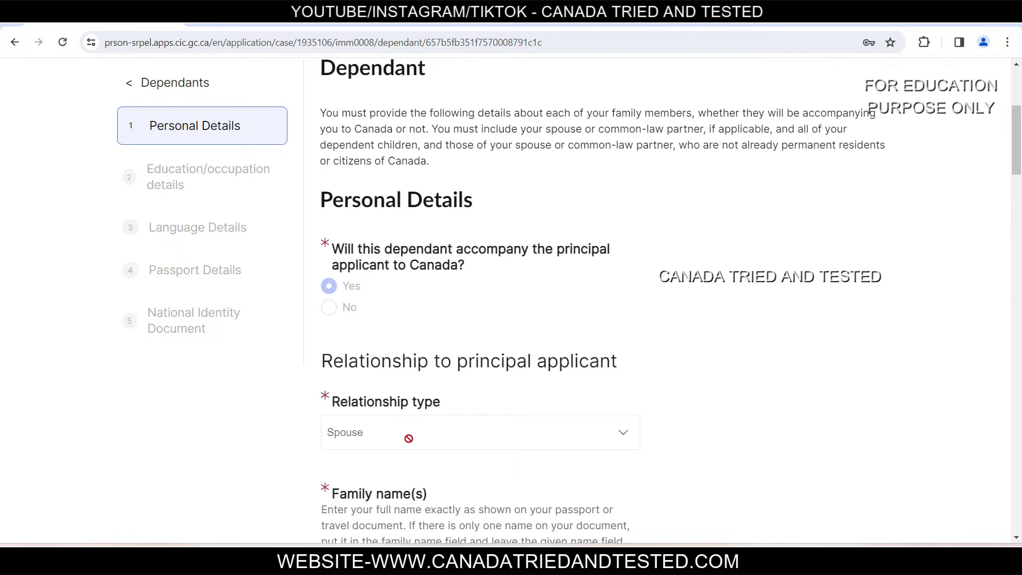
pyautogui.scroll(-4, 409, 432)
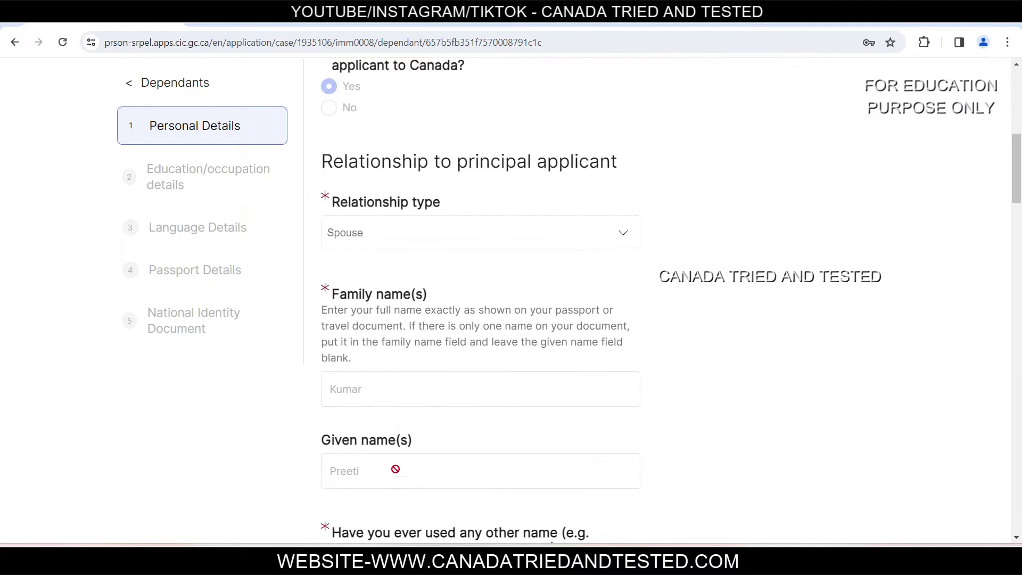
pyautogui.scroll(-5, 402, 474)
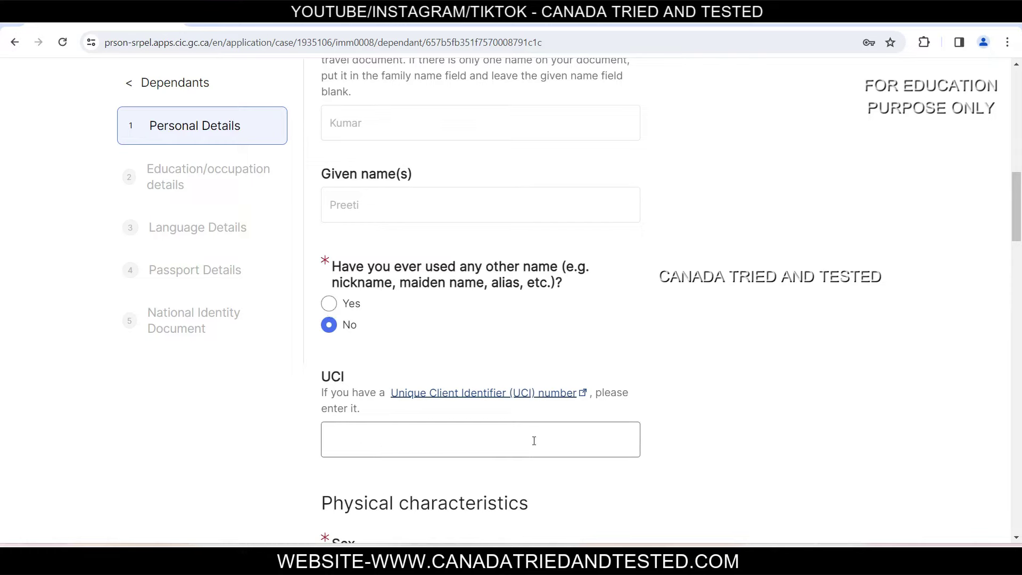
pyautogui.scroll(-8, 774, 410)
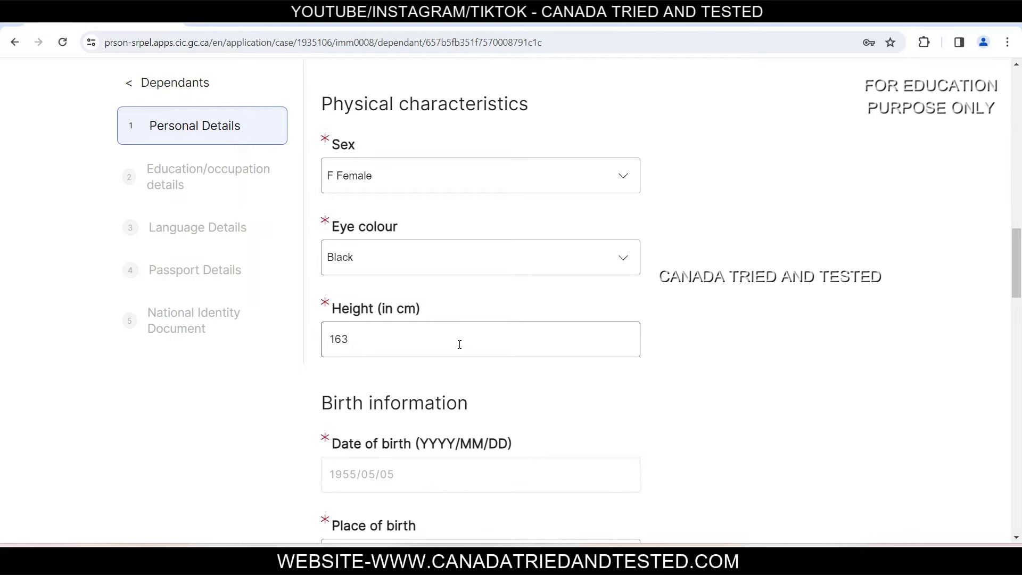
pyautogui.scroll(-3, 460, 344)
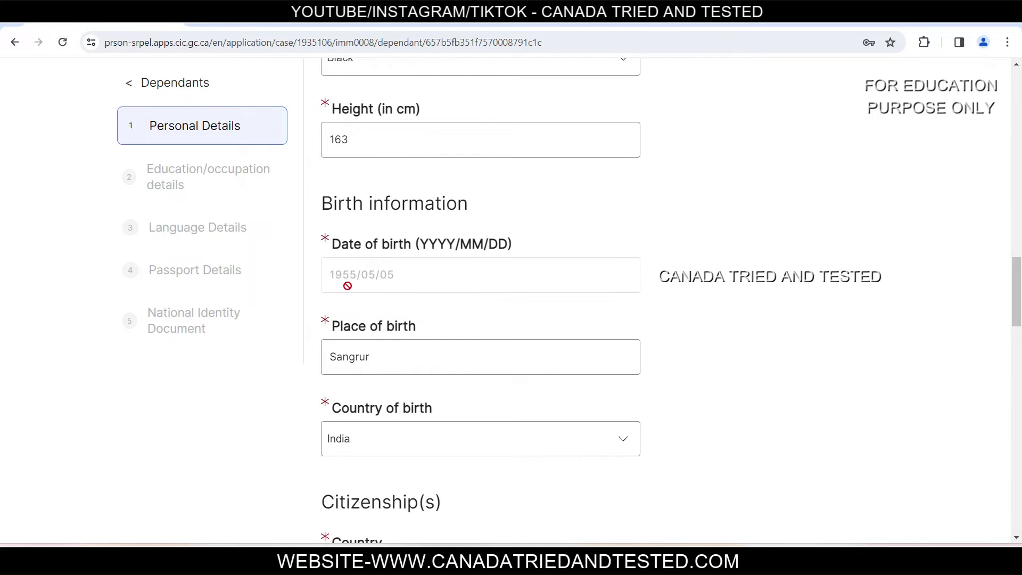
# Step: Check the dependant's place of birth, keep India as country of birth, and review citizenship
pyautogui.click(414, 358)
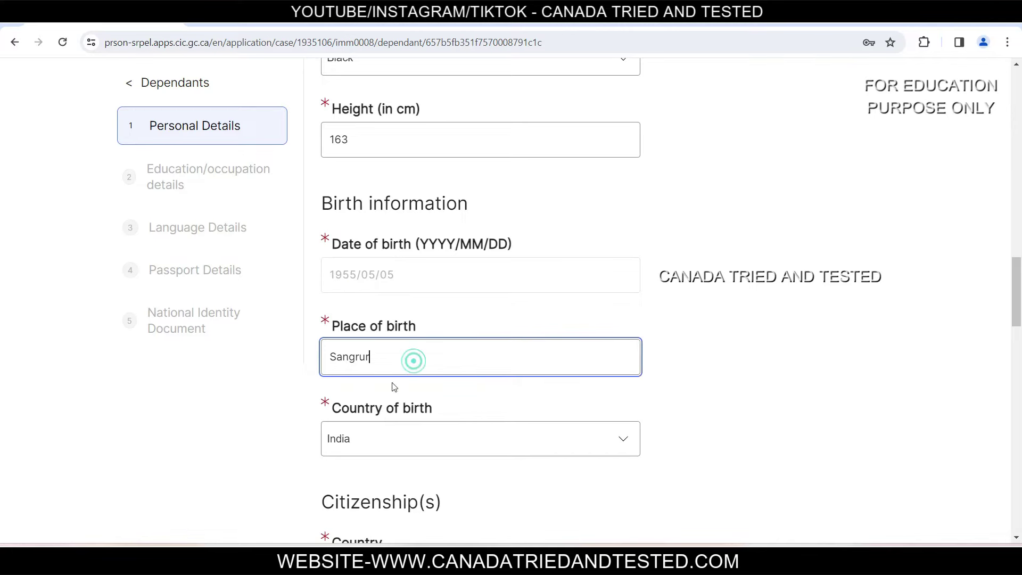
pyautogui.click(396, 443)
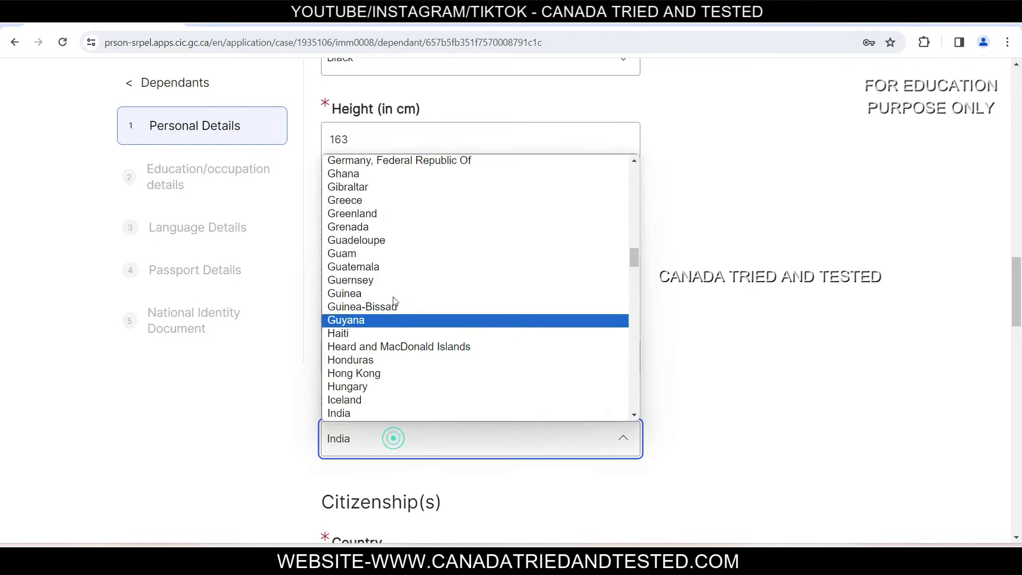
pyautogui.click(651, 425)
pyautogui.scroll(-3, 652, 395)
pyautogui.scroll(-1, 652, 395)
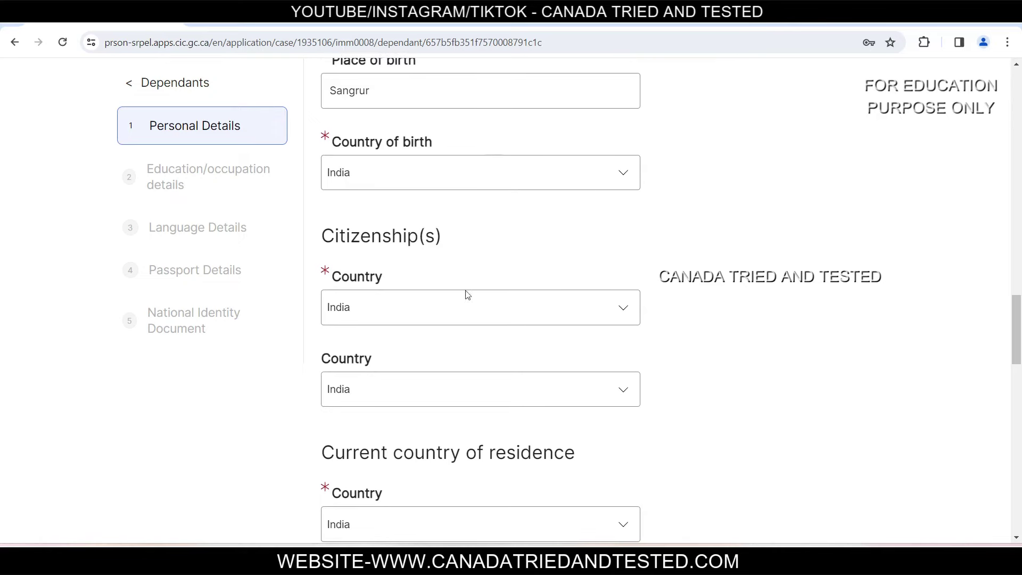
pyautogui.scroll(-1, 434, 238)
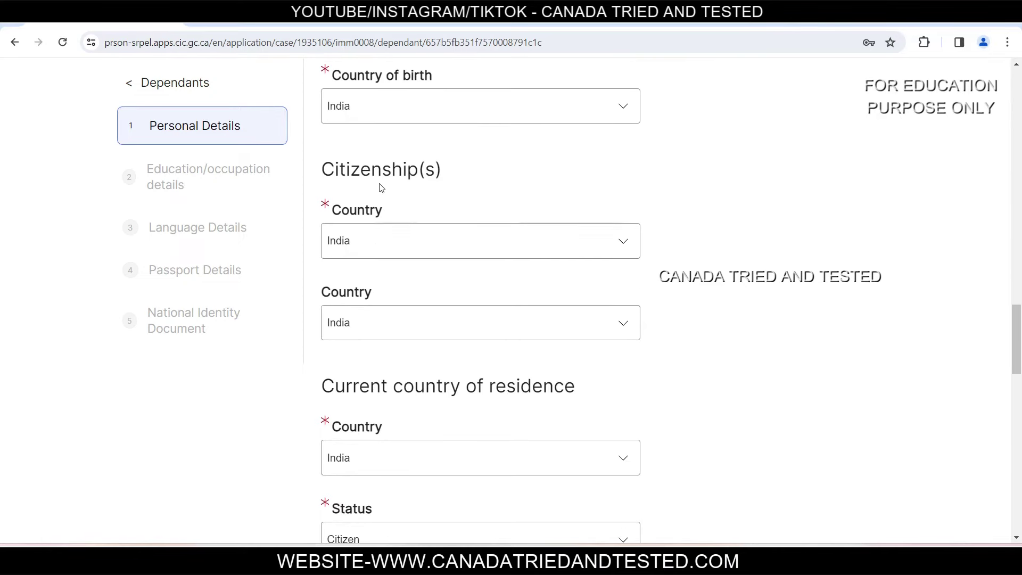
pyautogui.click(377, 245)
pyautogui.click(375, 241)
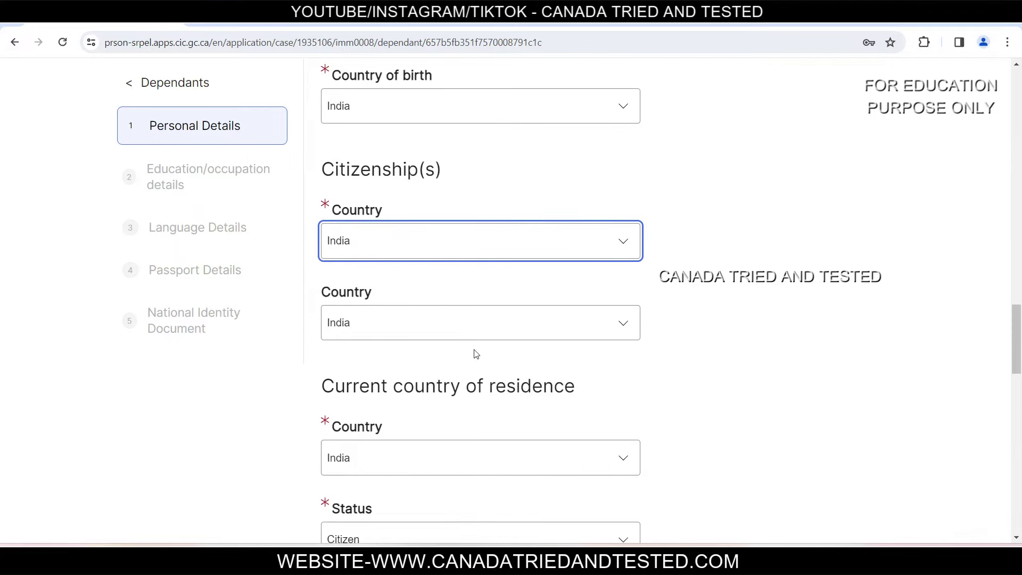
pyautogui.scroll(-4, 476, 354)
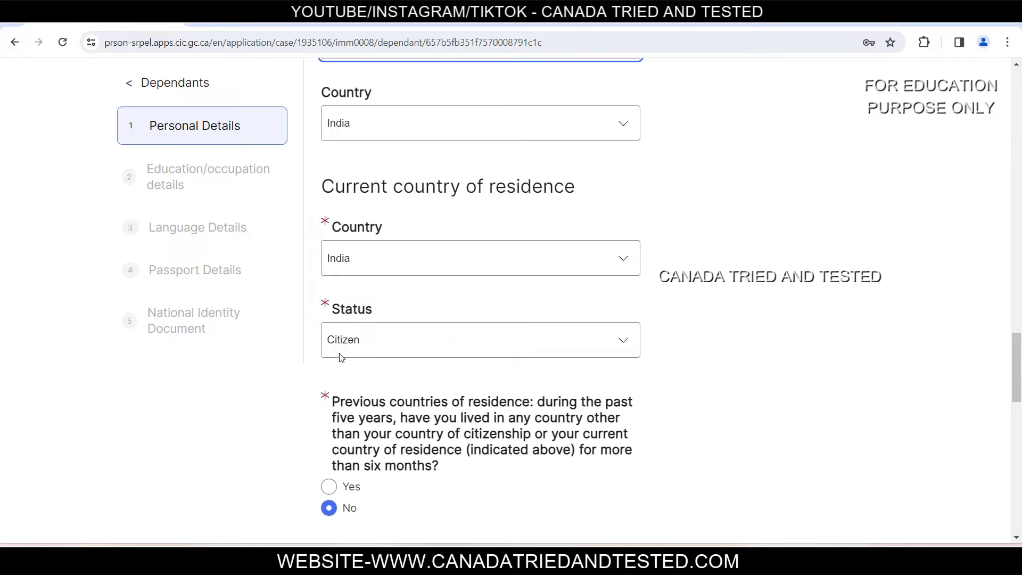
pyautogui.click(443, 345)
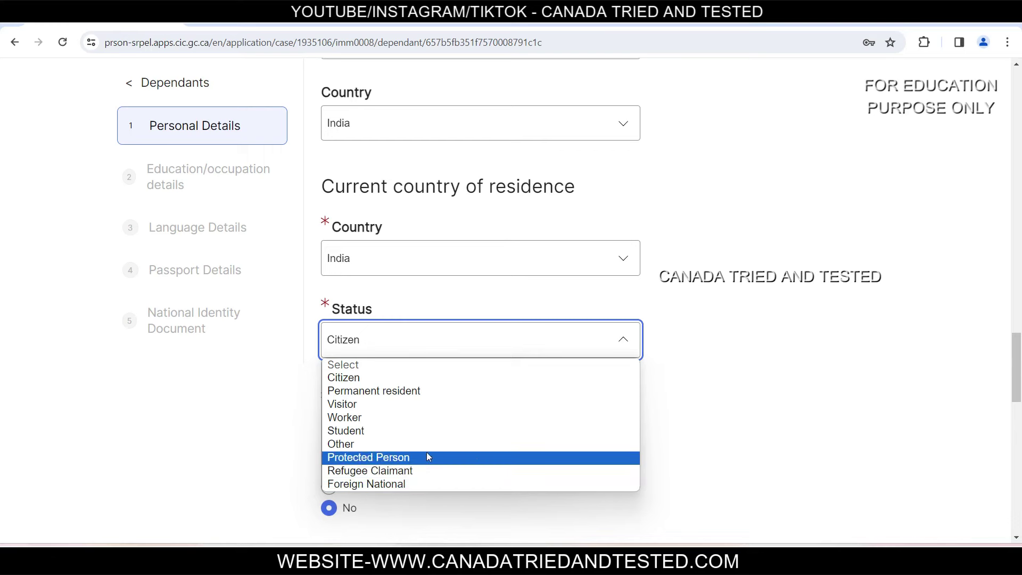
pyautogui.click(810, 336)
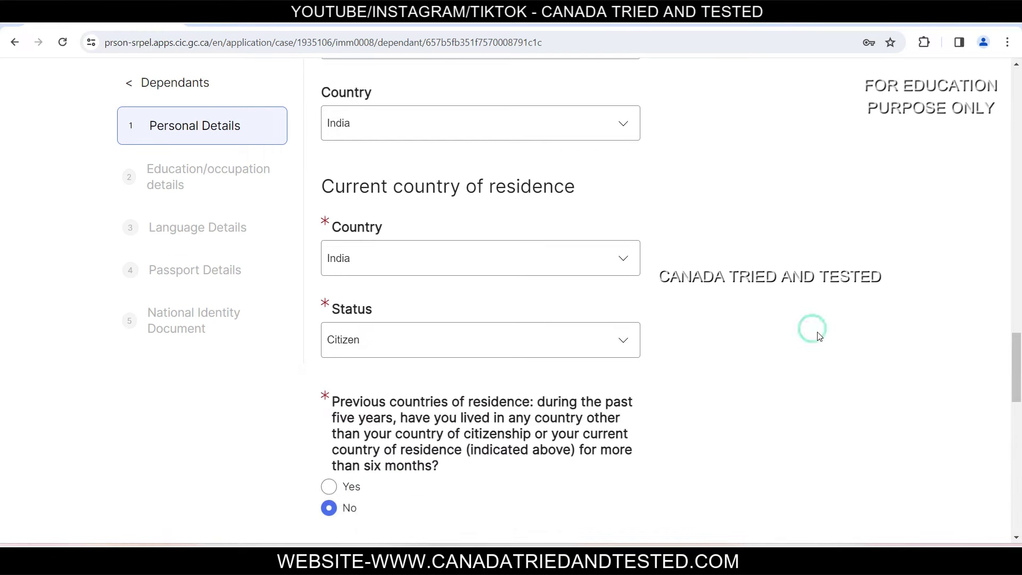
pyautogui.scroll(-5, 812, 343)
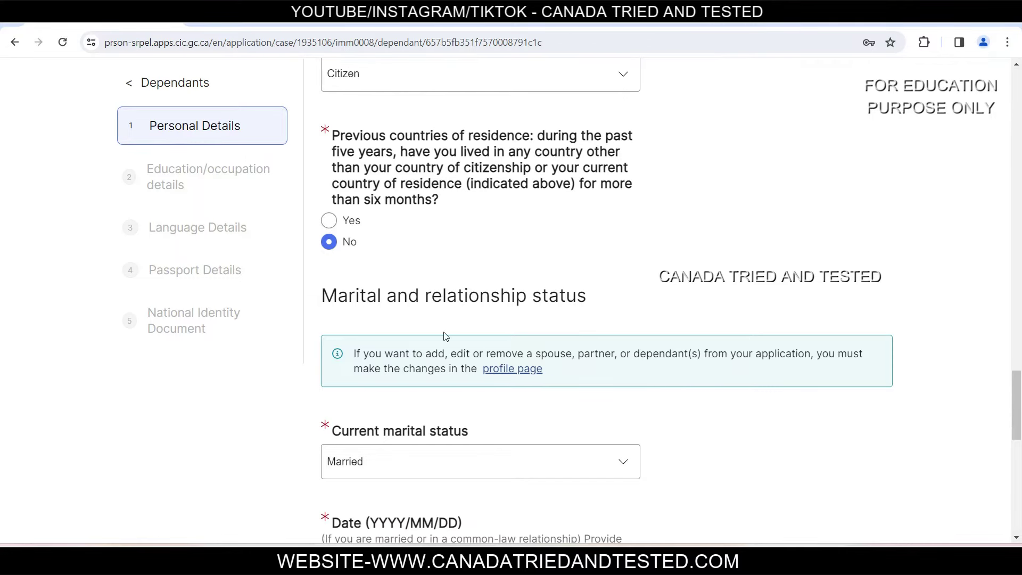
pyautogui.scroll(-3, 452, 383)
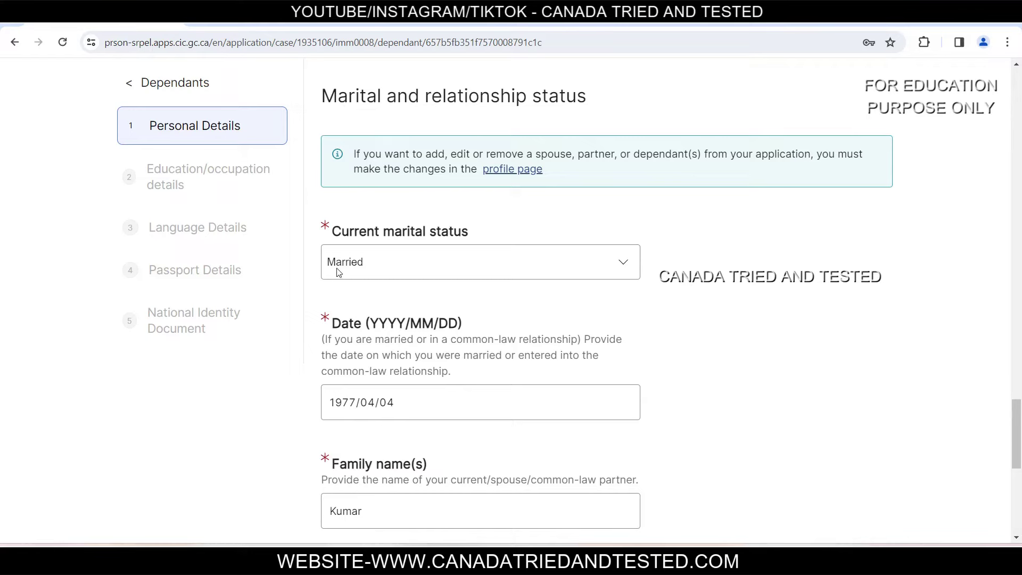
pyautogui.click(441, 270)
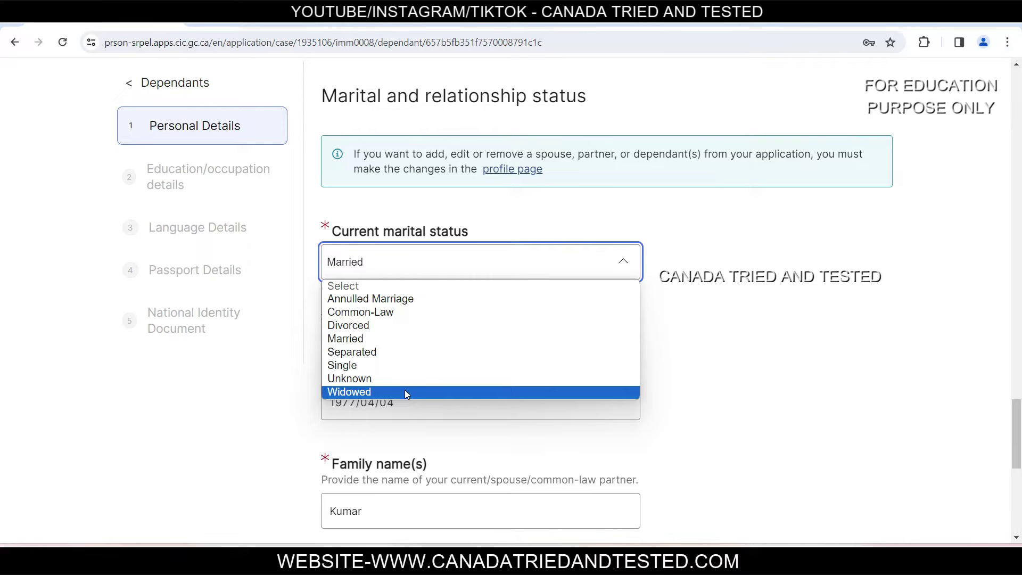
pyautogui.click(754, 295)
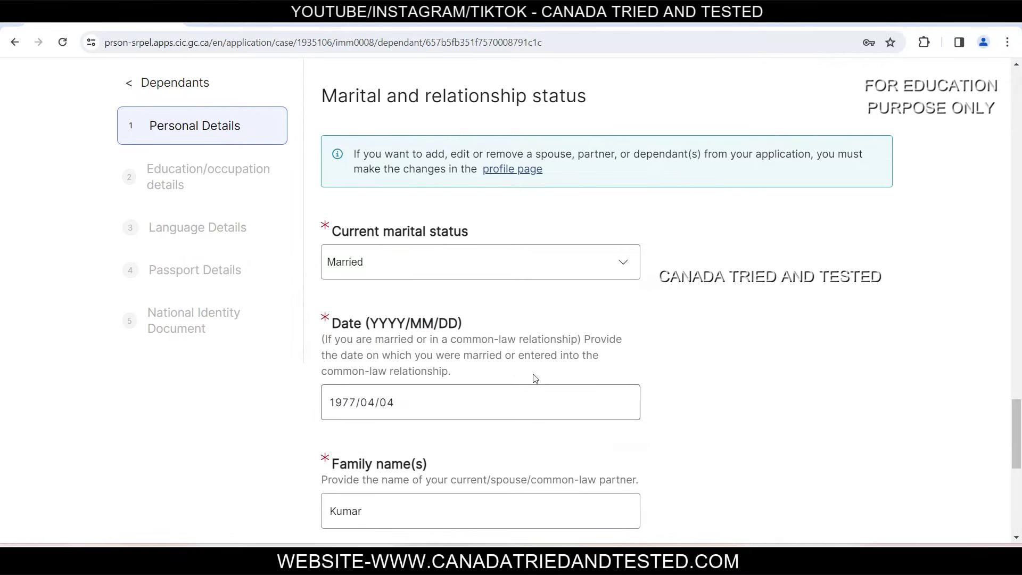
pyautogui.tripleClick(409, 404)
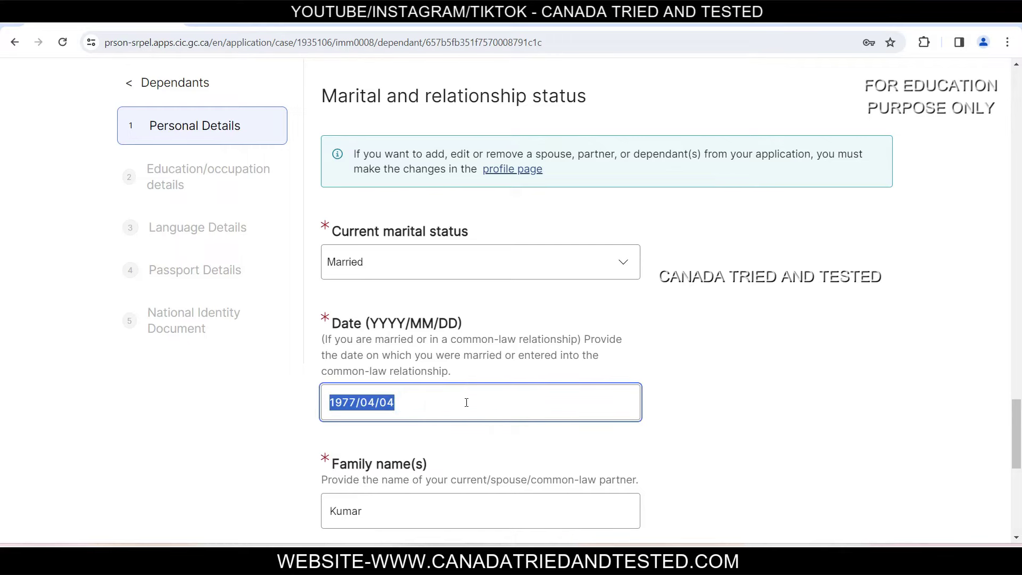
pyautogui.click(757, 373)
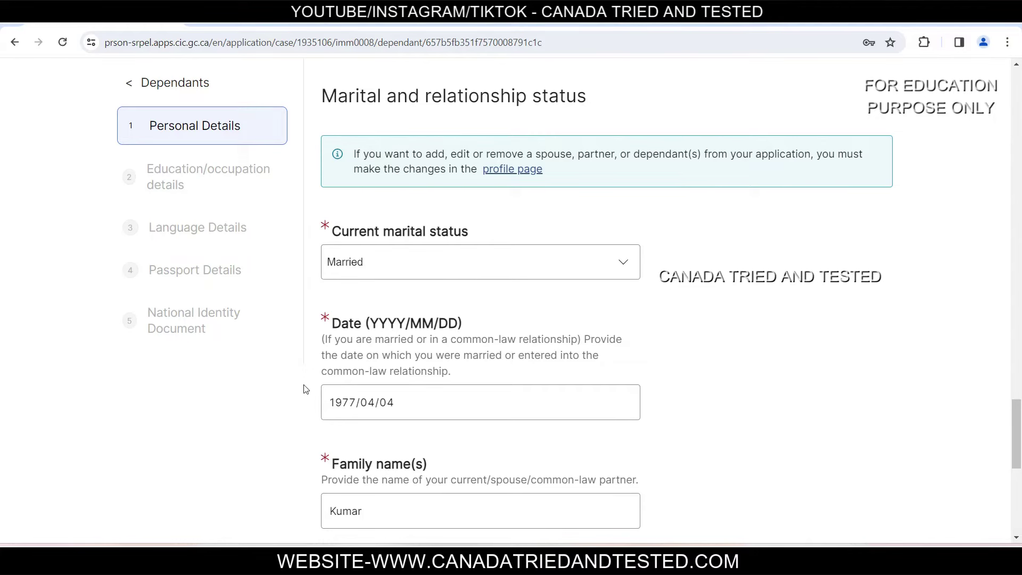
pyautogui.scroll(-3, 471, 326)
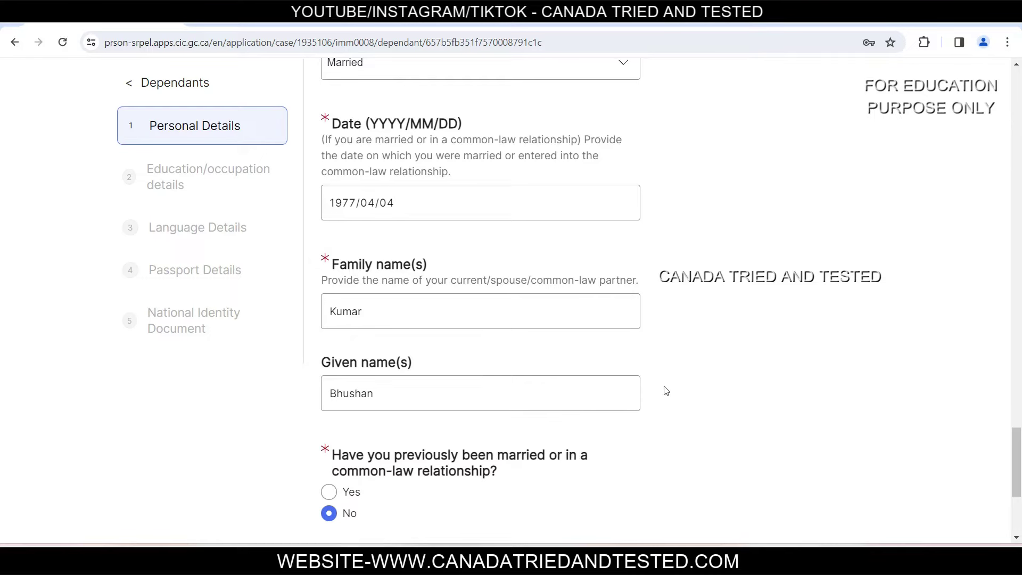
pyautogui.scroll(-3, 665, 392)
# Step: Save the dependant's personal details and keep Bachelor's Degree as highest education
pyautogui.click(471, 442)
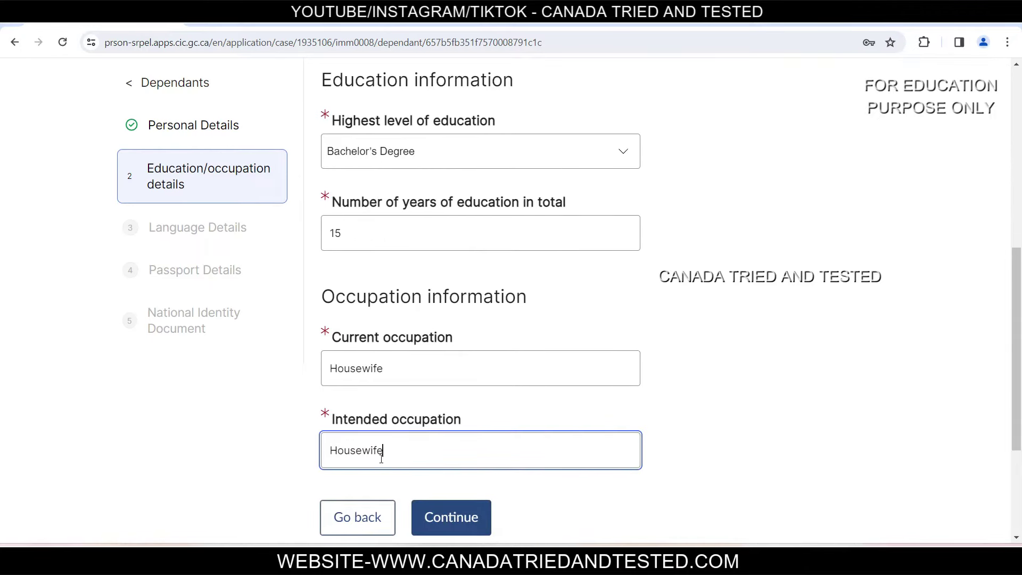
pyautogui.click(457, 143)
pyautogui.click(462, 139)
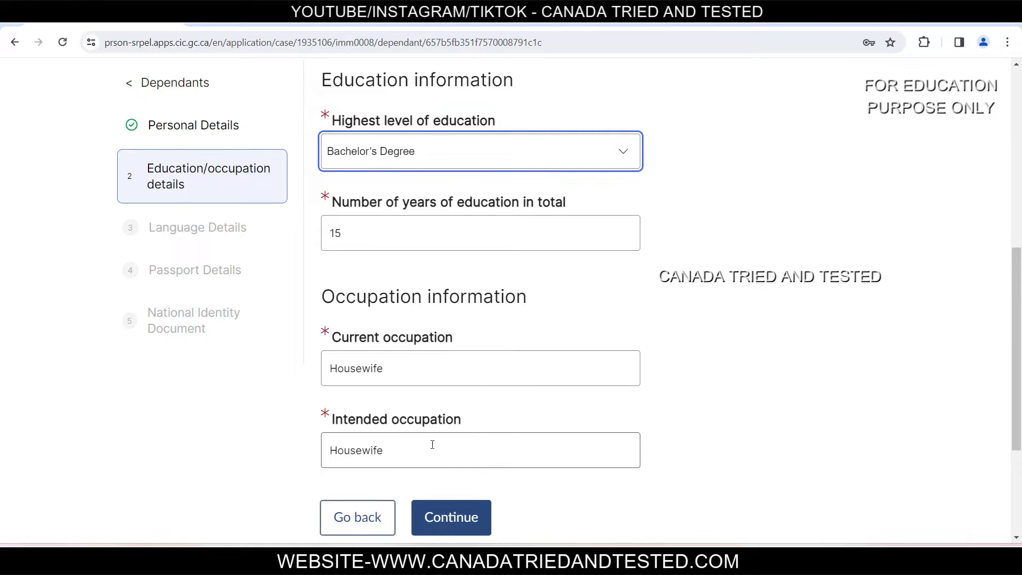
pyautogui.click(451, 516)
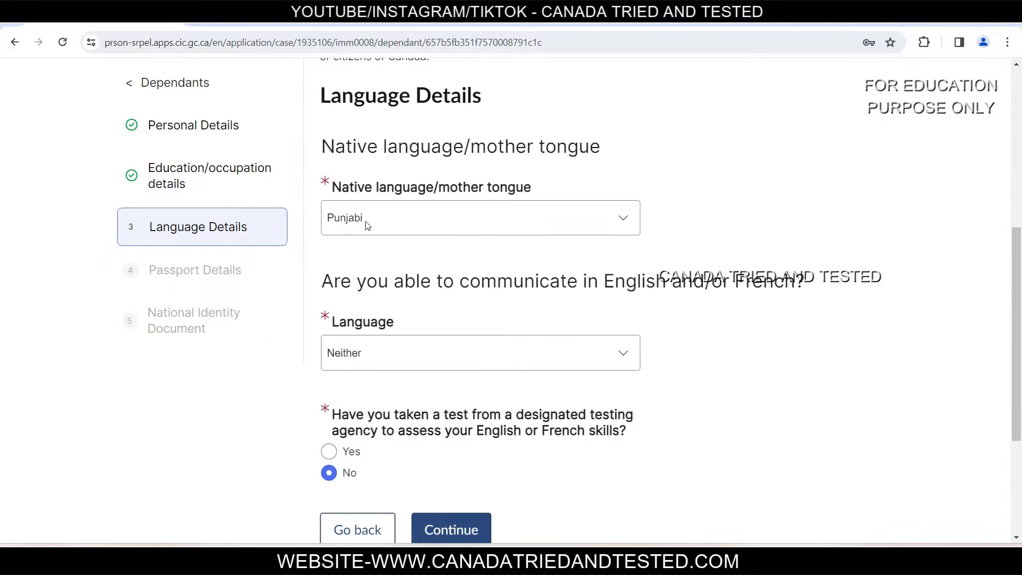
# Step: Keep Punjabi as native language and Neither for English/French ability, then save
pyautogui.click(413, 229)
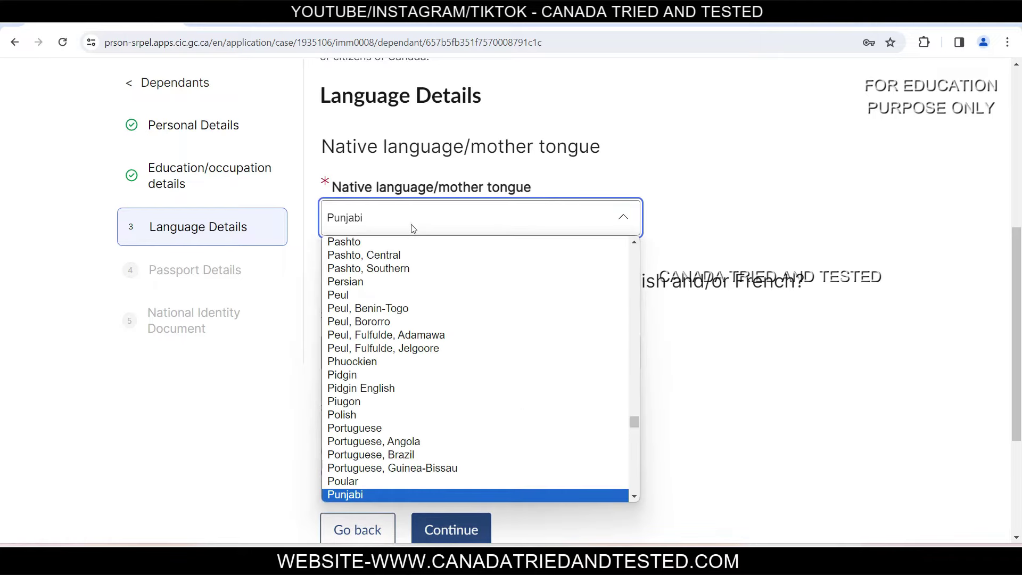
pyautogui.click(413, 229)
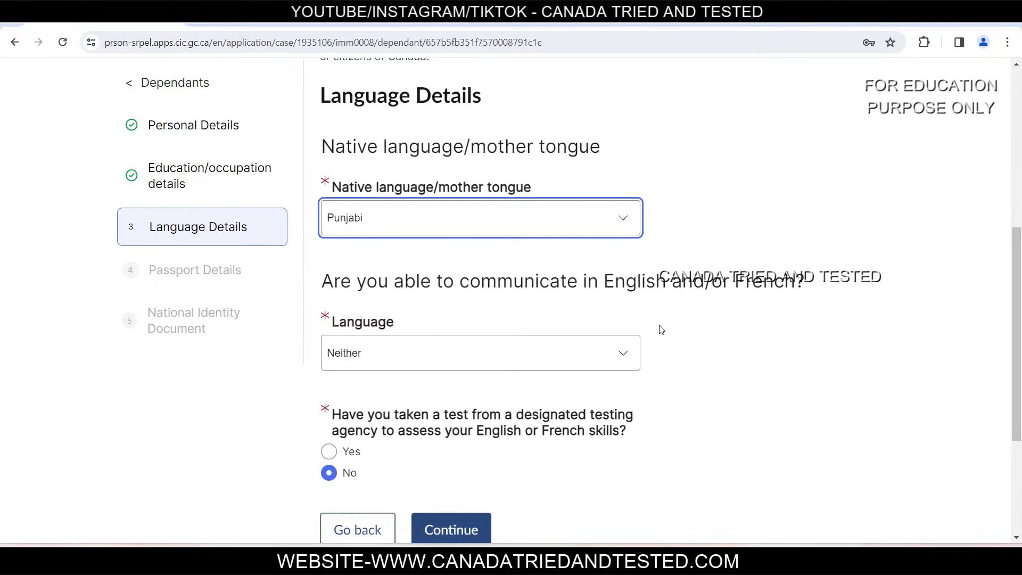
pyautogui.click(518, 355)
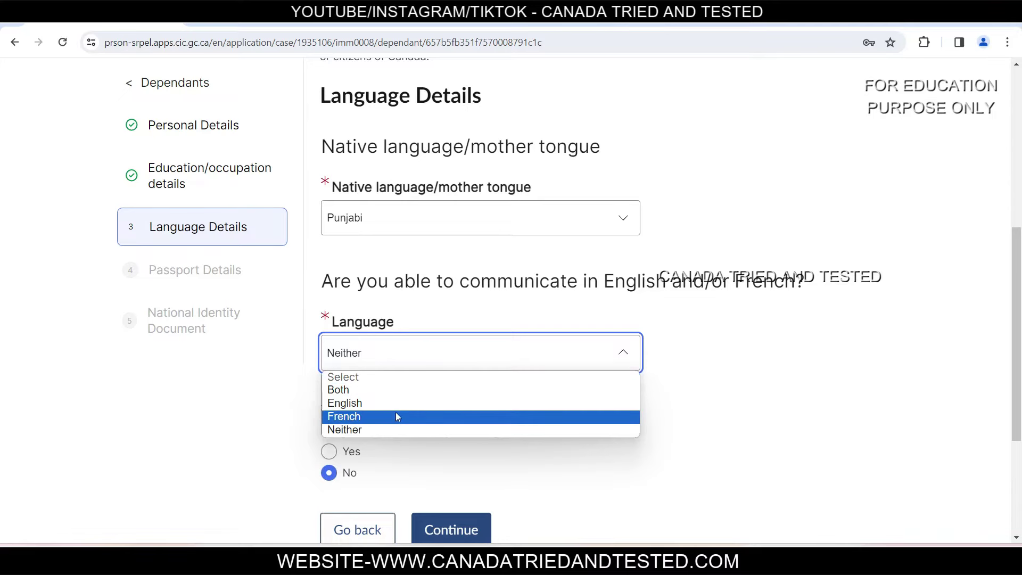
pyautogui.click(409, 433)
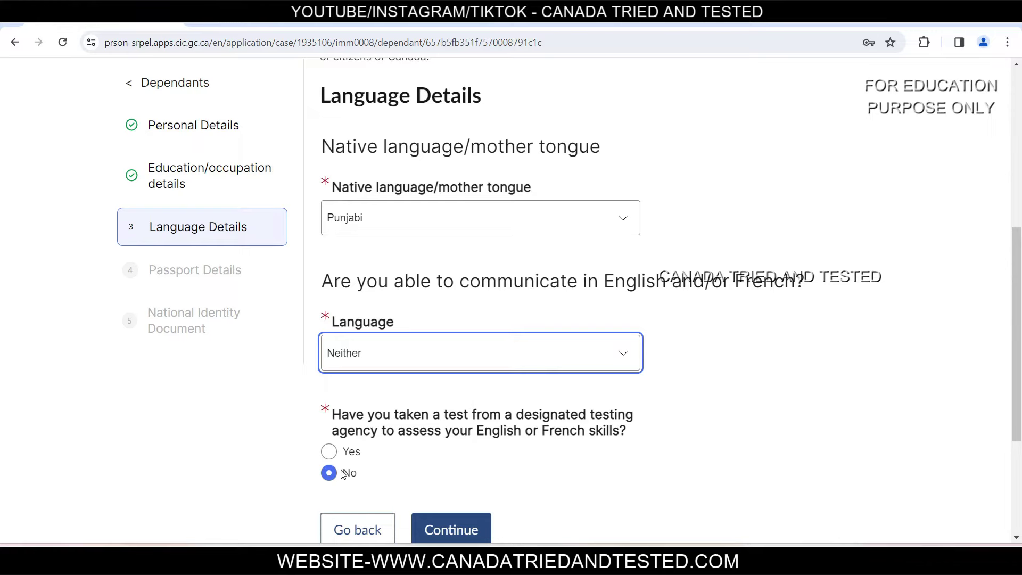
pyautogui.click(470, 537)
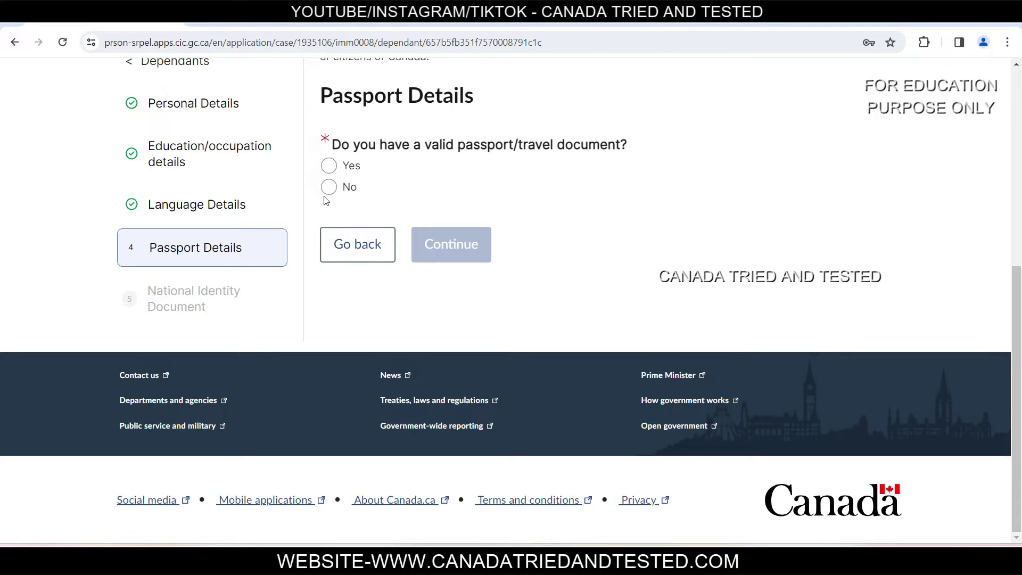
# Step: Answer Yes to the dependant holding a valid passport
pyautogui.click(330, 166)
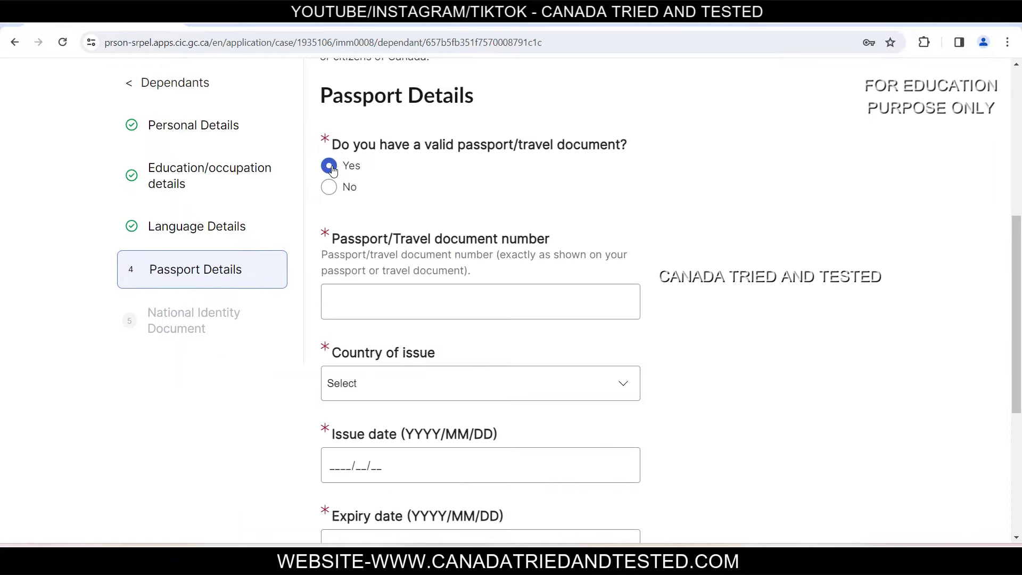
pyautogui.scroll(-3, 334, 170)
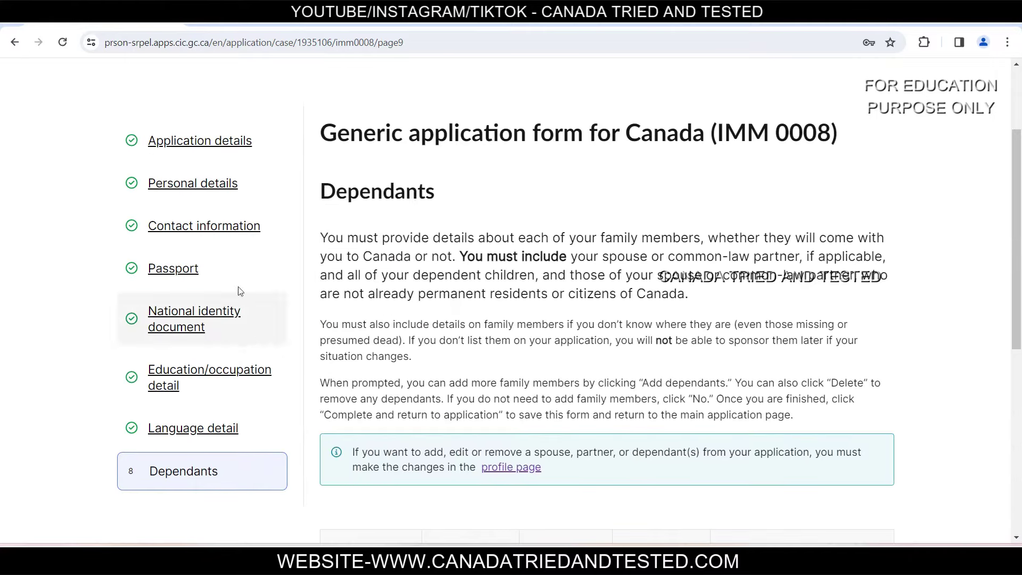
# Step: Return to the application and confirm IMM 0008 shows Ready to submit
pyautogui.scroll(-3, 599, 334)
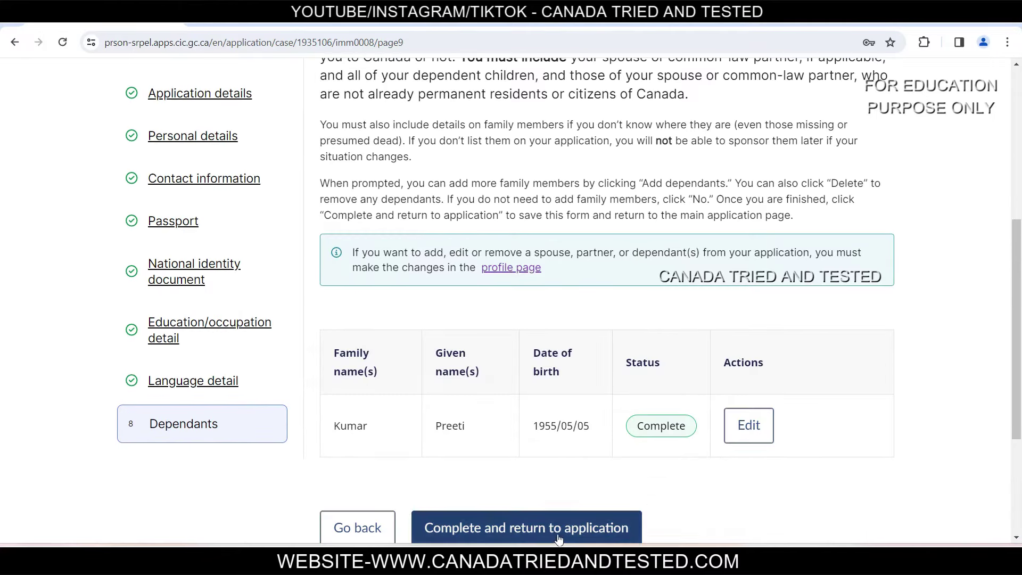
pyautogui.click(536, 535)
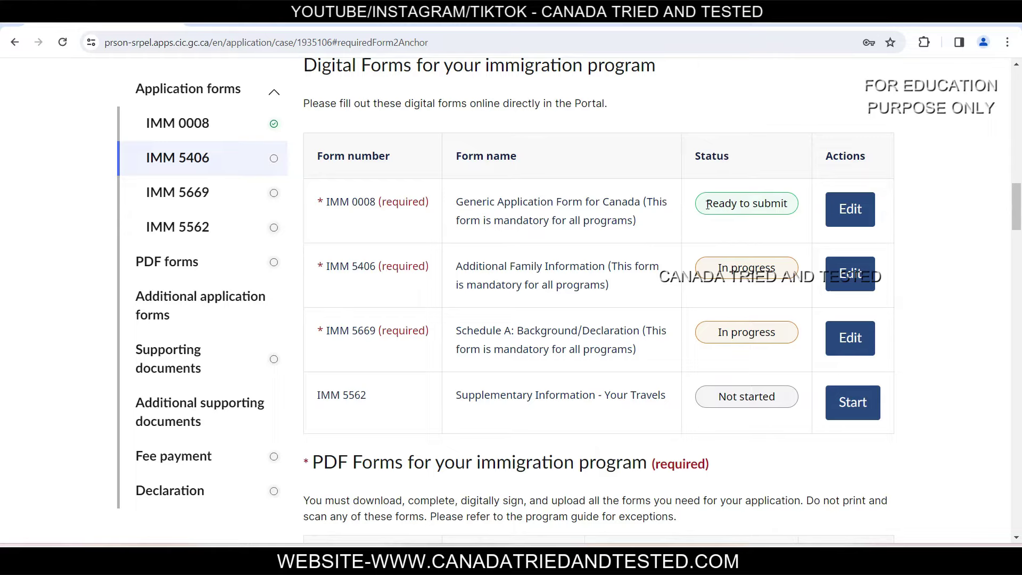
pyautogui.moveTo(707, 204); pyautogui.dragTo(793, 204)
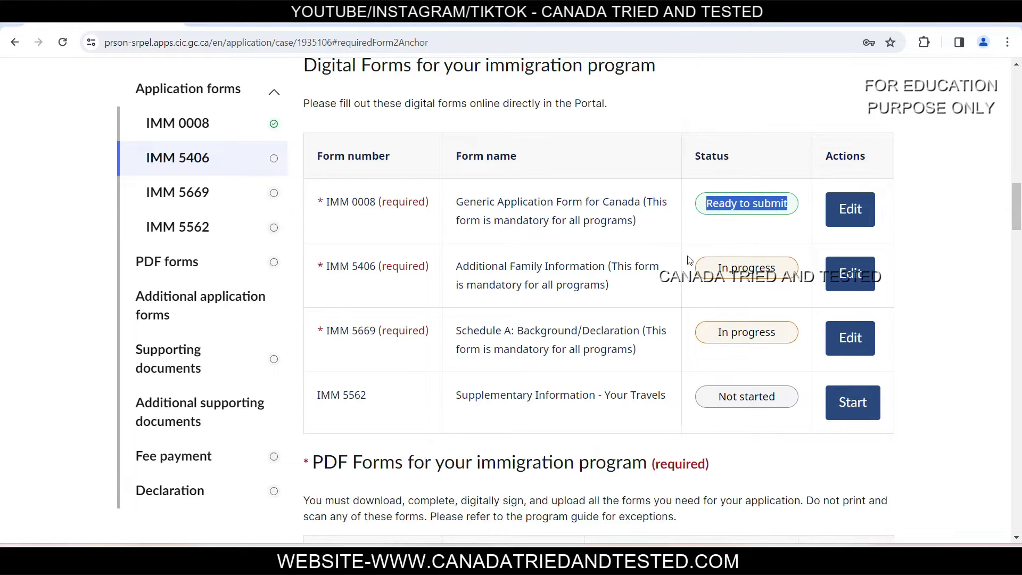
pyautogui.moveTo(330, 208); pyautogui.dragTo(450, 203)
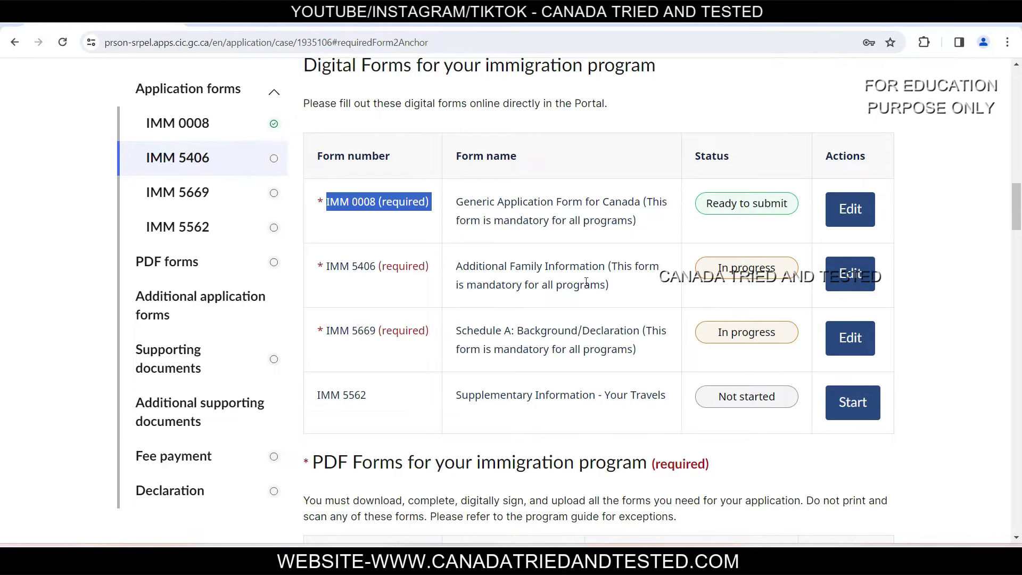
pyautogui.click(862, 278)
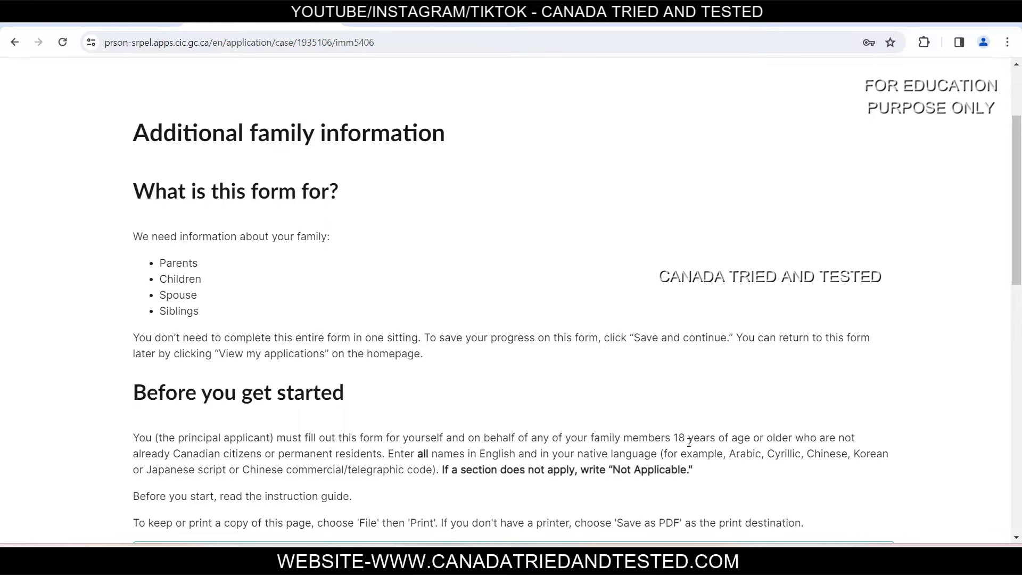
# Step: Review the IMM 5406 instructions, highlighting the age, citizenship and family-list requirements
pyautogui.moveTo(680, 437); pyautogui.dragTo(859, 438)
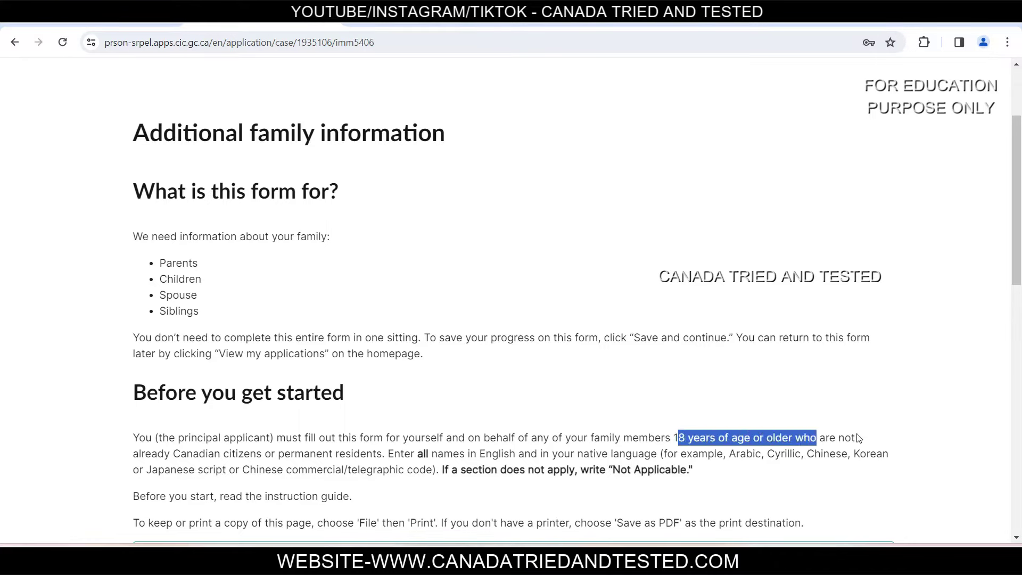
pyautogui.moveTo(173, 454); pyautogui.dragTo(386, 453)
pyautogui.click(174, 454)
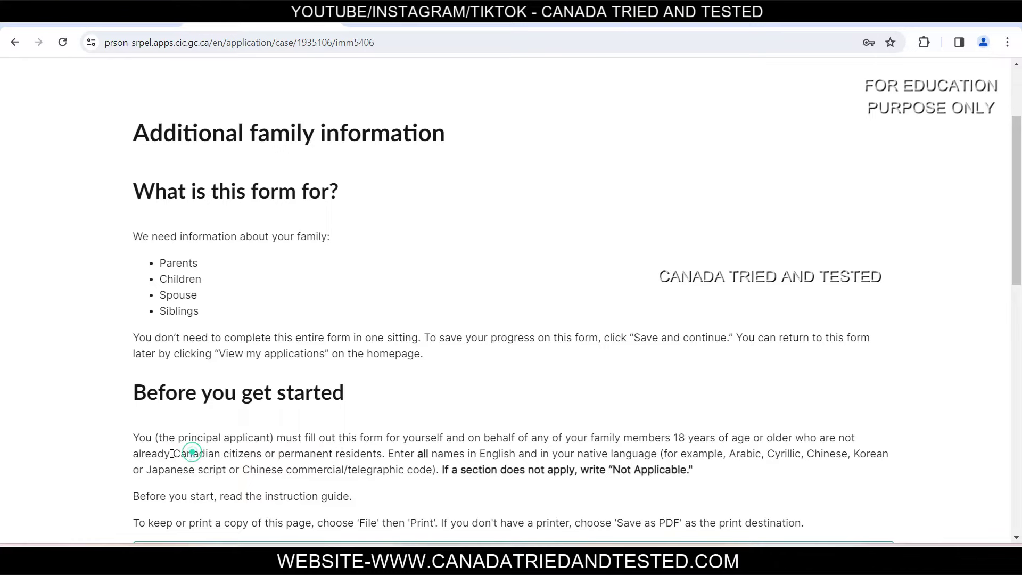
pyautogui.moveTo(174, 454); pyautogui.dragTo(382, 453)
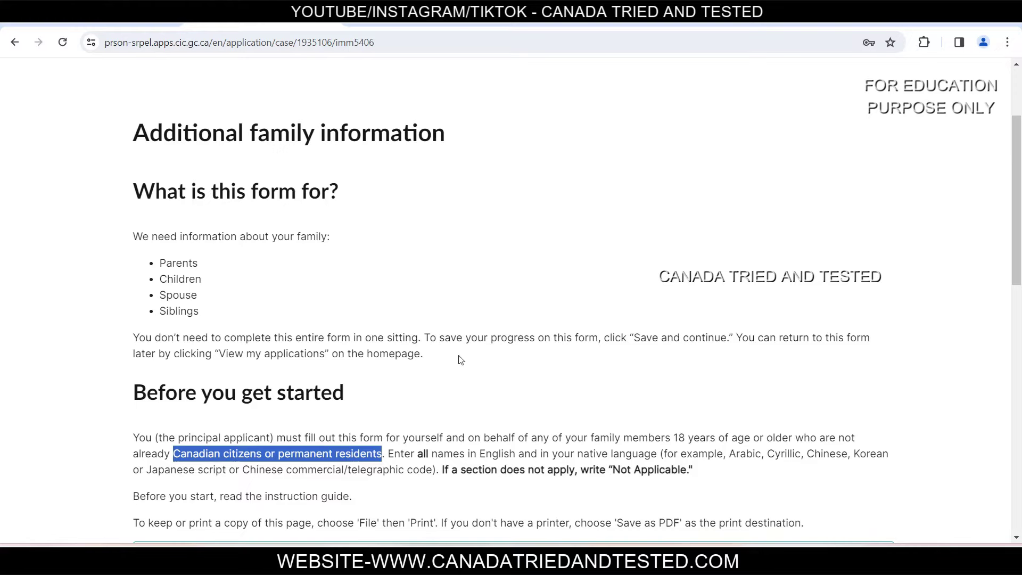
pyautogui.click(297, 301)
pyautogui.moveTo(297, 302); pyautogui.dragTo(154, 259)
pyautogui.click(292, 310)
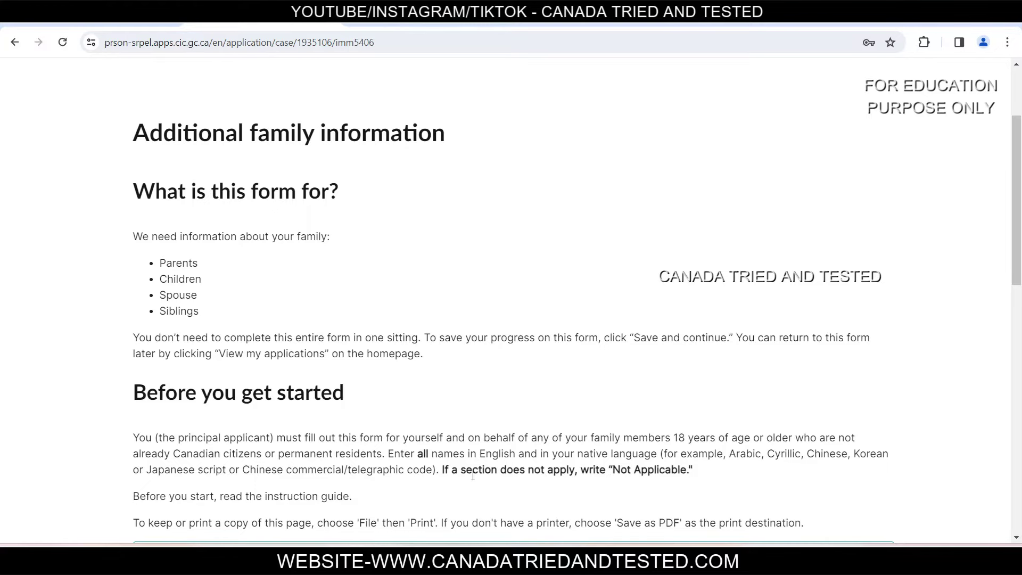
pyautogui.moveTo(614, 471); pyautogui.dragTo(714, 470)
pyautogui.click(714, 470)
pyautogui.scroll(-5, 714, 470)
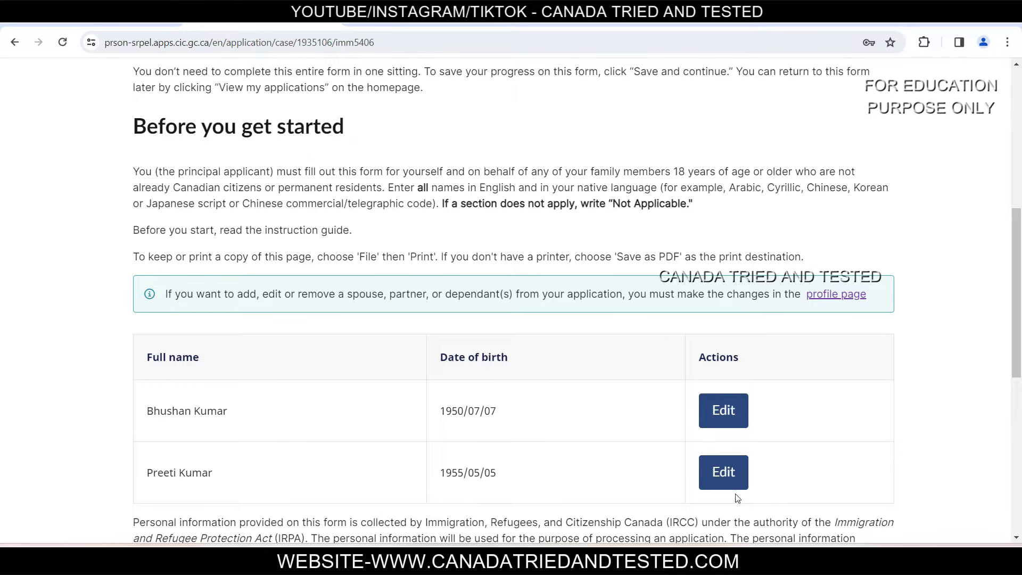
pyautogui.click(730, 414)
# Step: Open the applicant's Section A entry and keep marital status Married - Physically Present
pyautogui.click(729, 414)
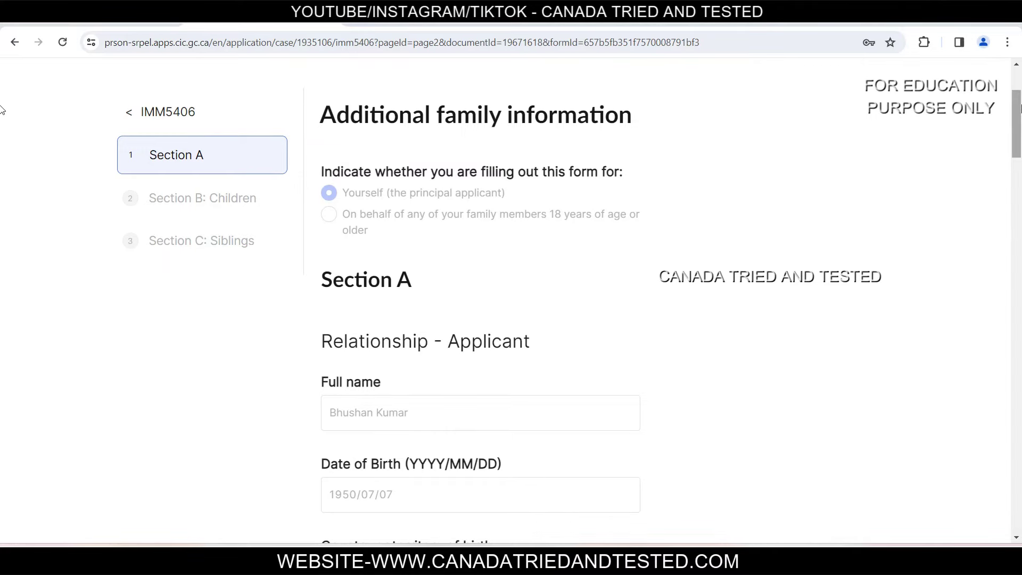
pyautogui.scroll(-5, 330, 282)
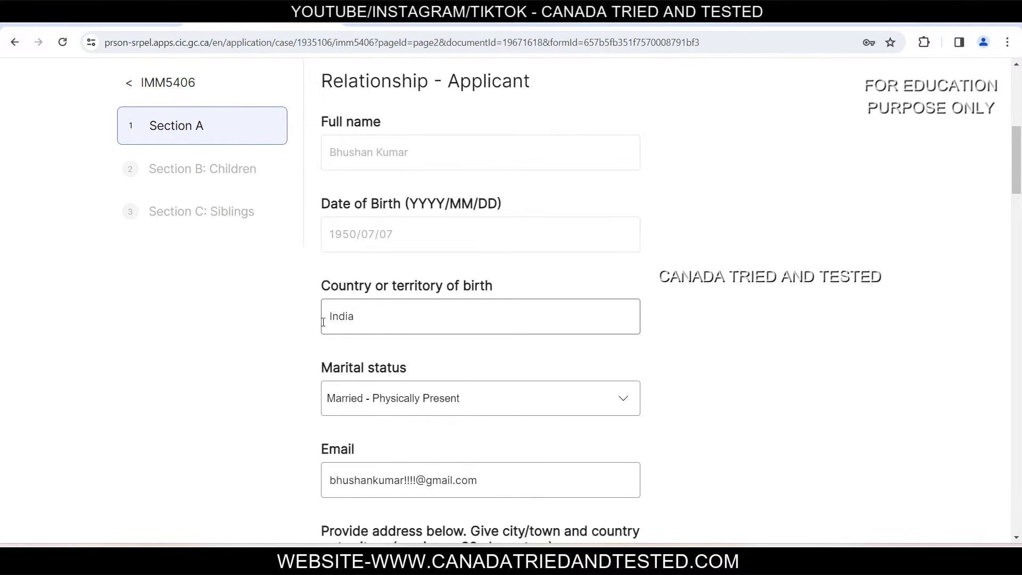
pyautogui.click(493, 401)
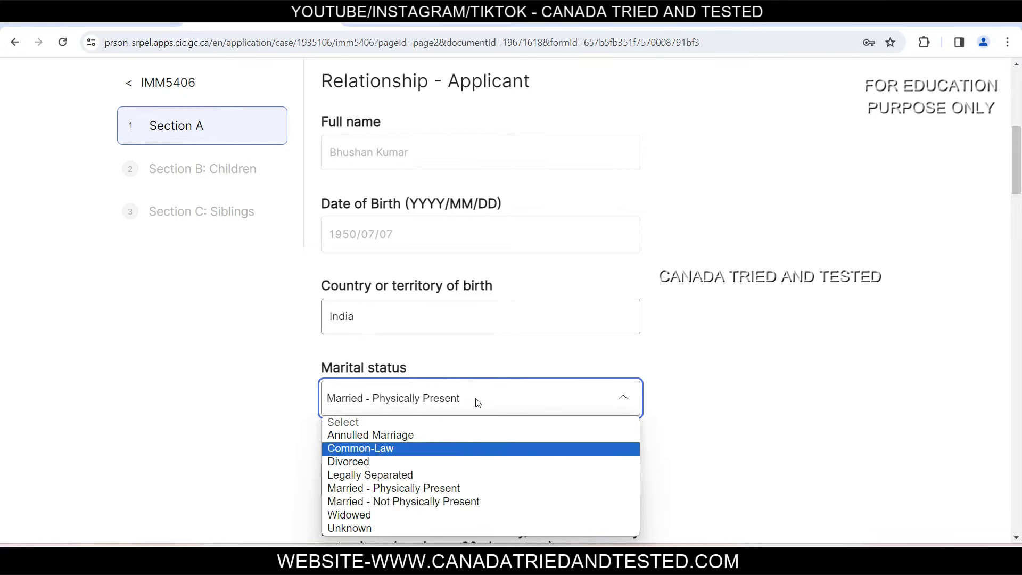
pyautogui.click(769, 443)
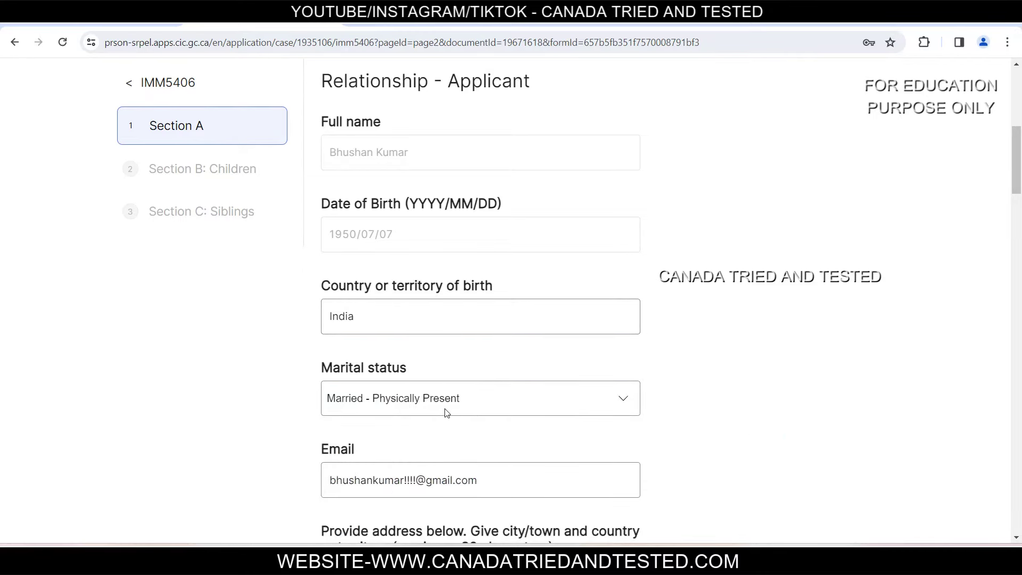
# Step: Keep the spouse's marital status as Married - Physically Present
pyautogui.scroll(-1, 428, 271)
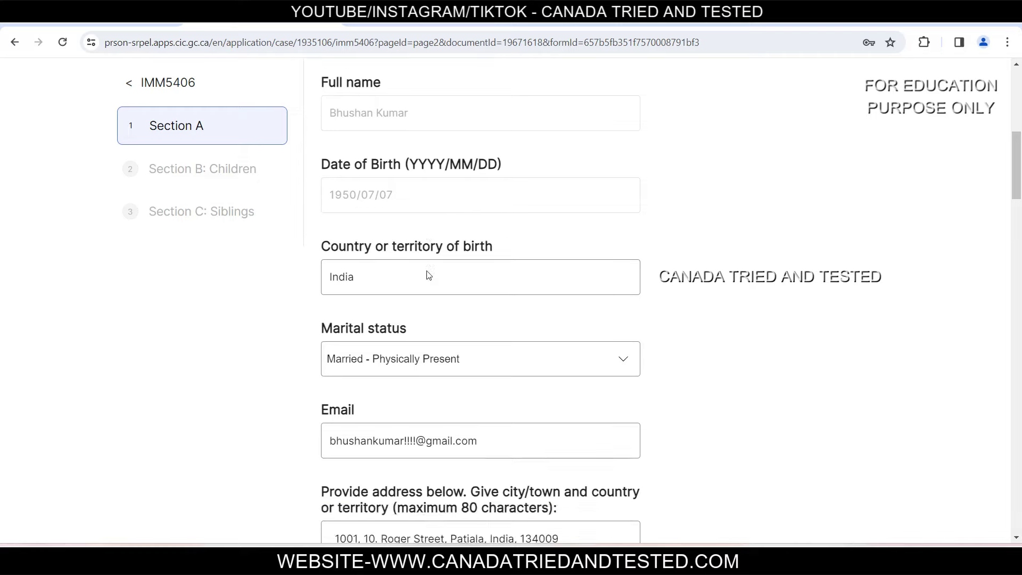
pyautogui.scroll(-10, 429, 275)
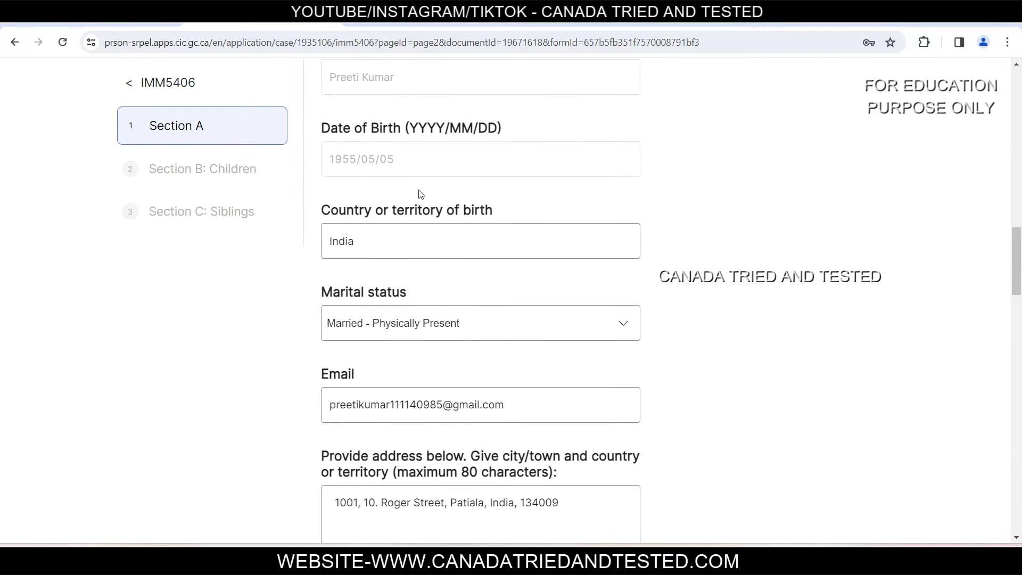
pyautogui.scroll(9, 421, 194)
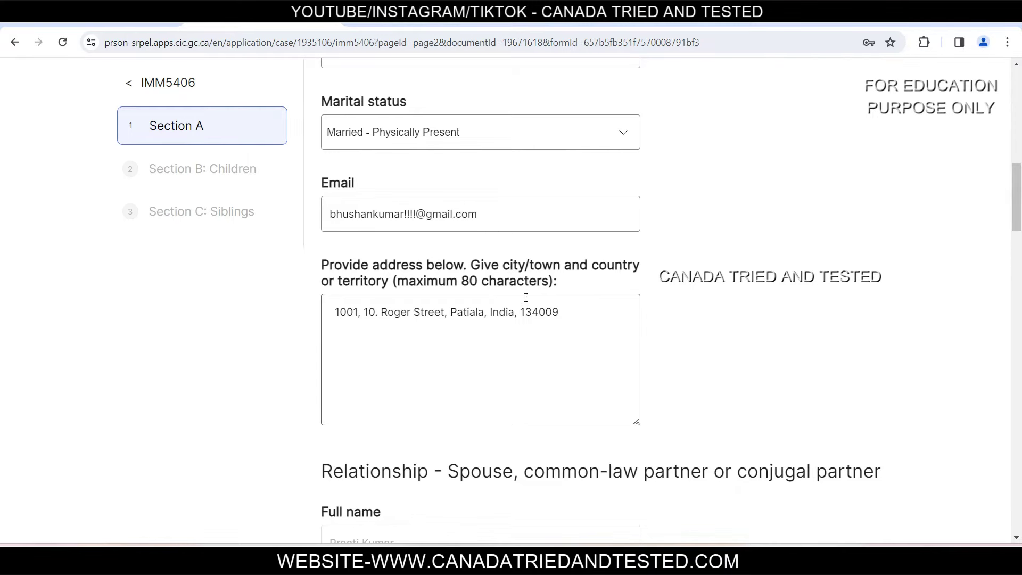
pyautogui.scroll(-8, 527, 295)
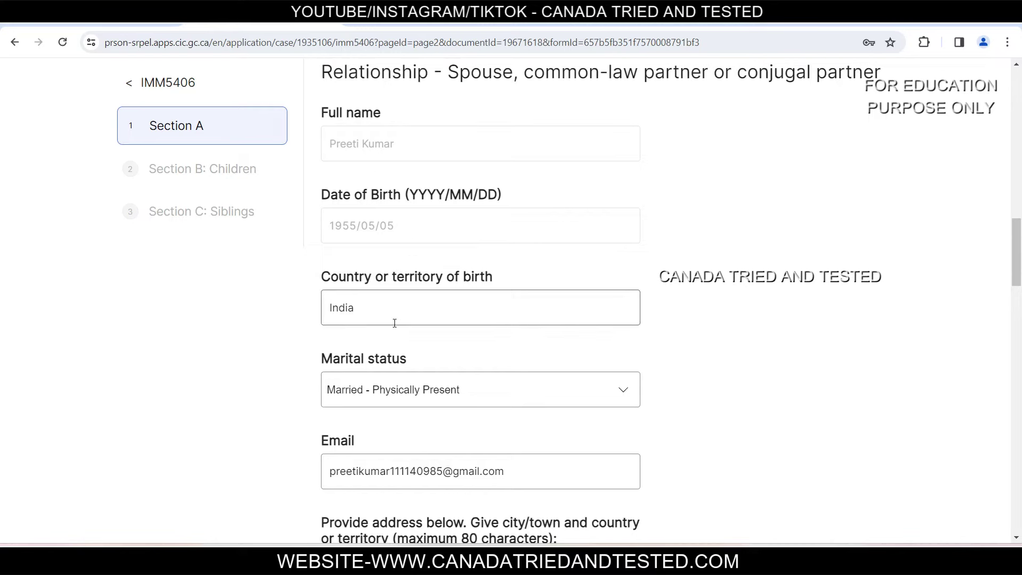
pyautogui.click(449, 394)
pyautogui.click(760, 434)
pyautogui.scroll(-4, 760, 434)
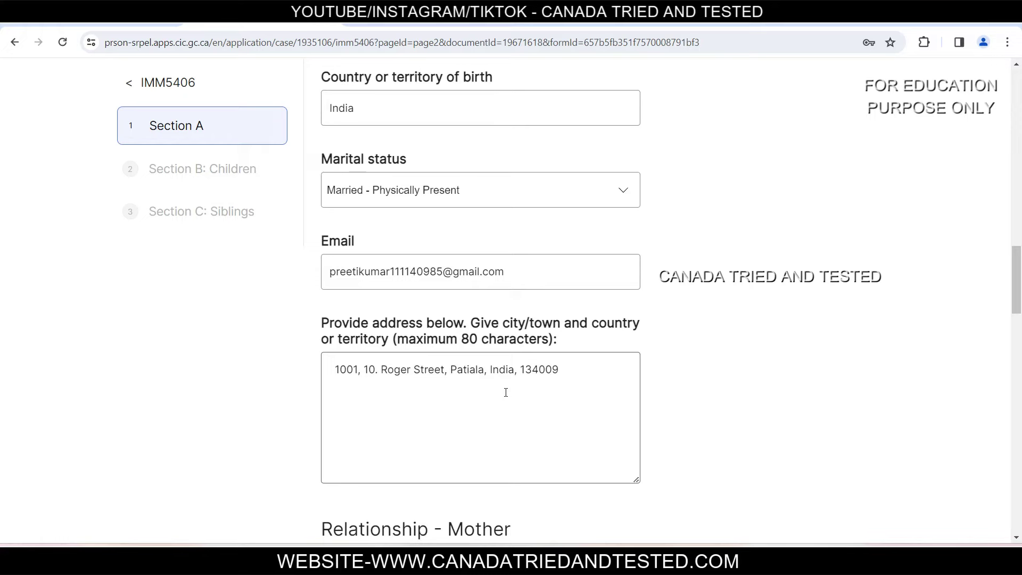
pyautogui.scroll(-7, 497, 403)
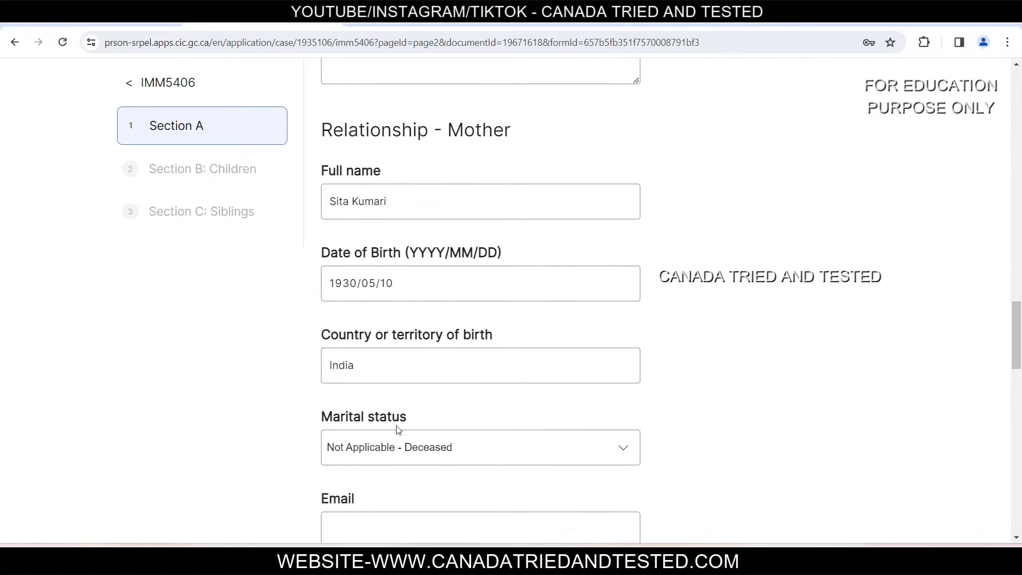
pyautogui.click(478, 454)
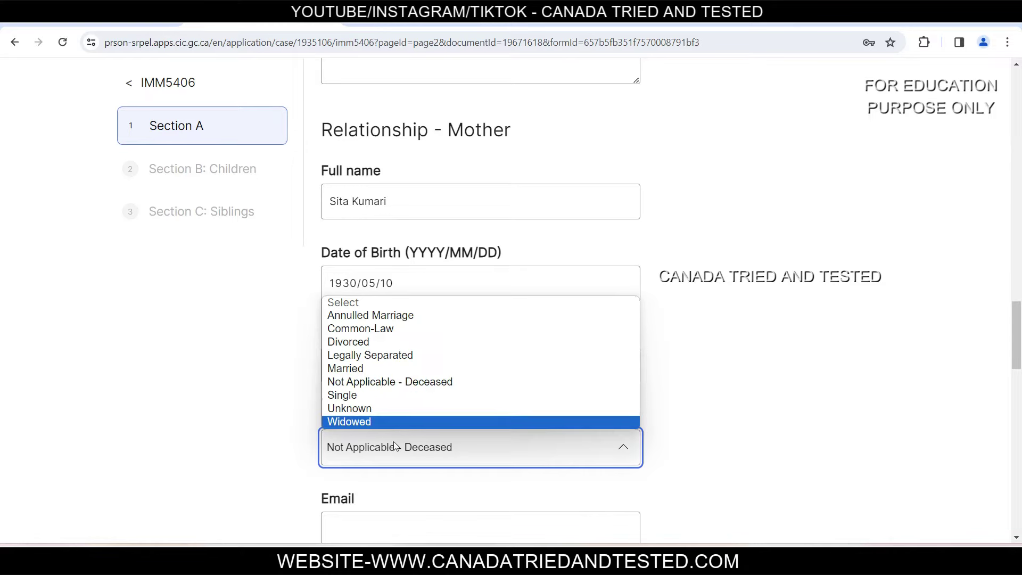
pyautogui.scroll(-5, 564, 258)
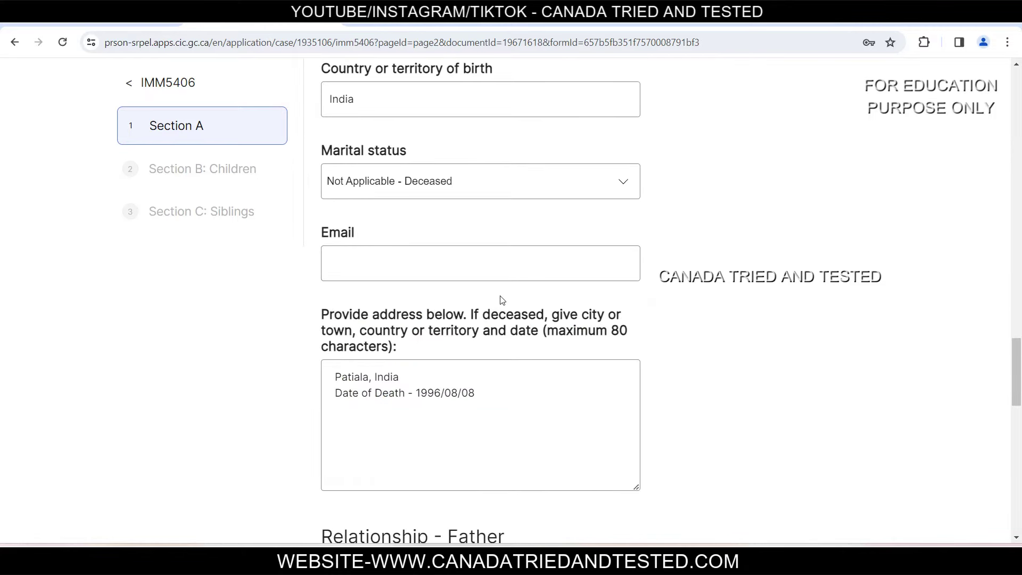
pyautogui.scroll(-2, 503, 301)
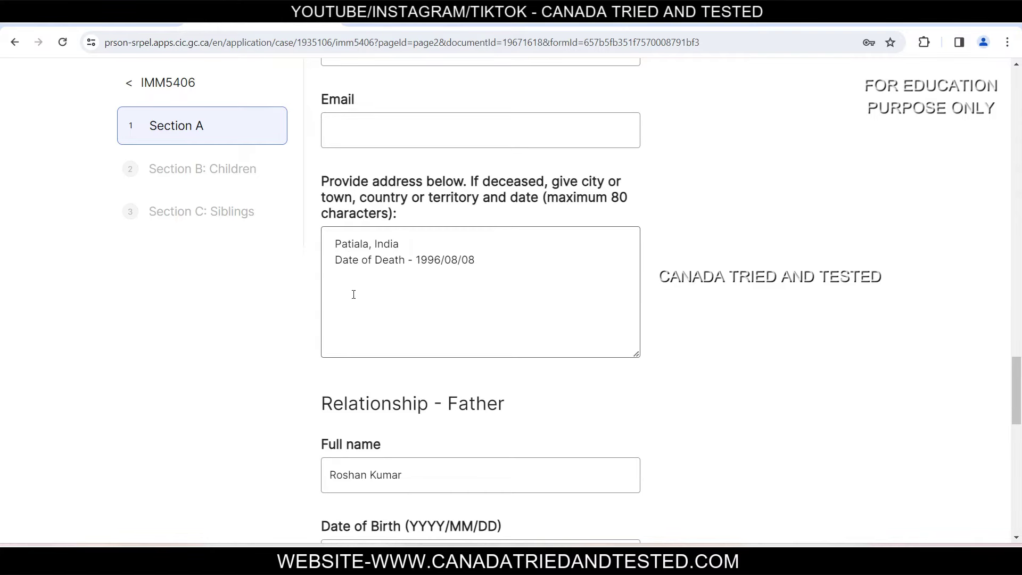
pyautogui.moveTo(421, 260); pyautogui.dragTo(491, 261)
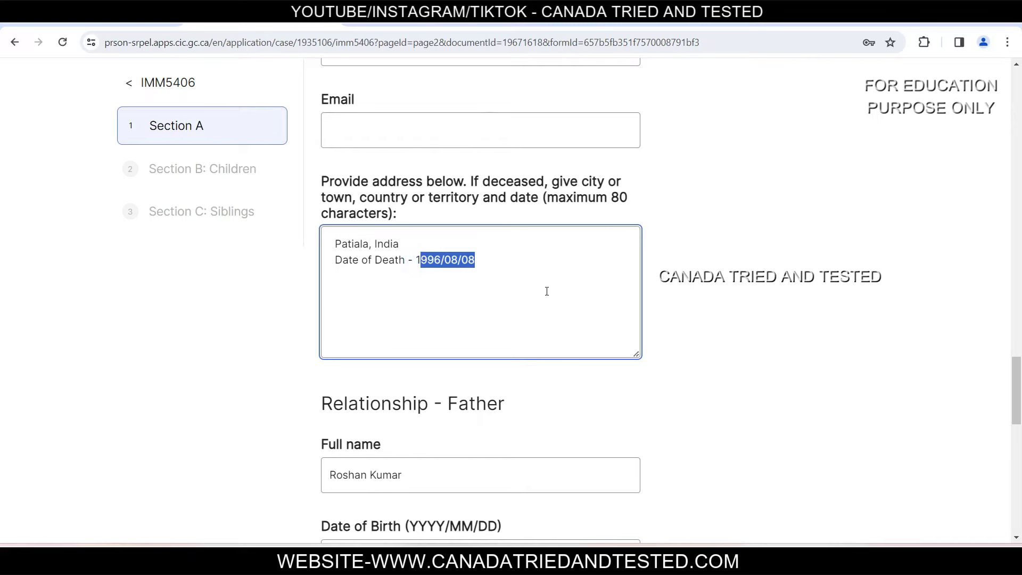
pyautogui.scroll(-2, 549, 288)
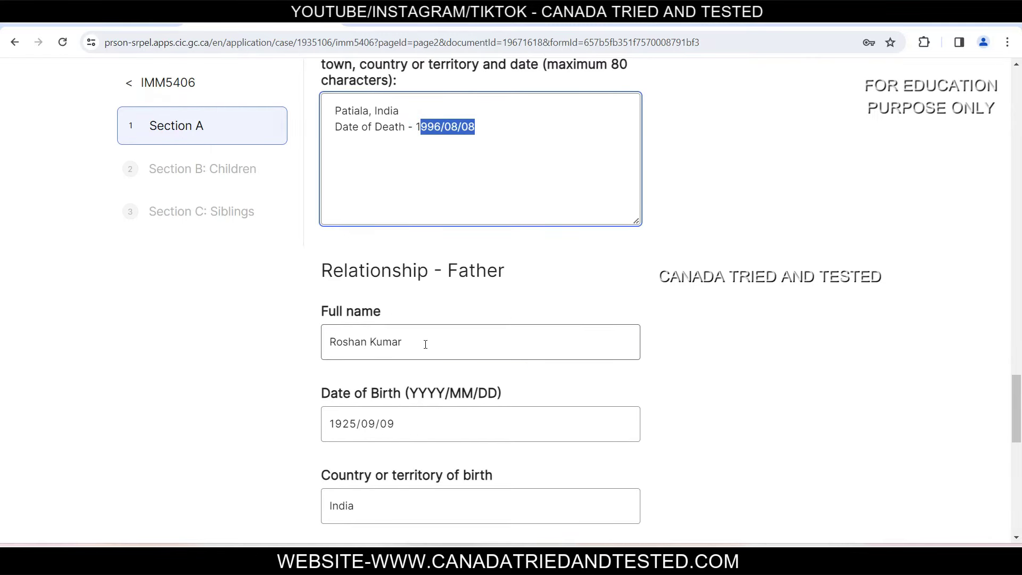
pyautogui.scroll(-3, 426, 384)
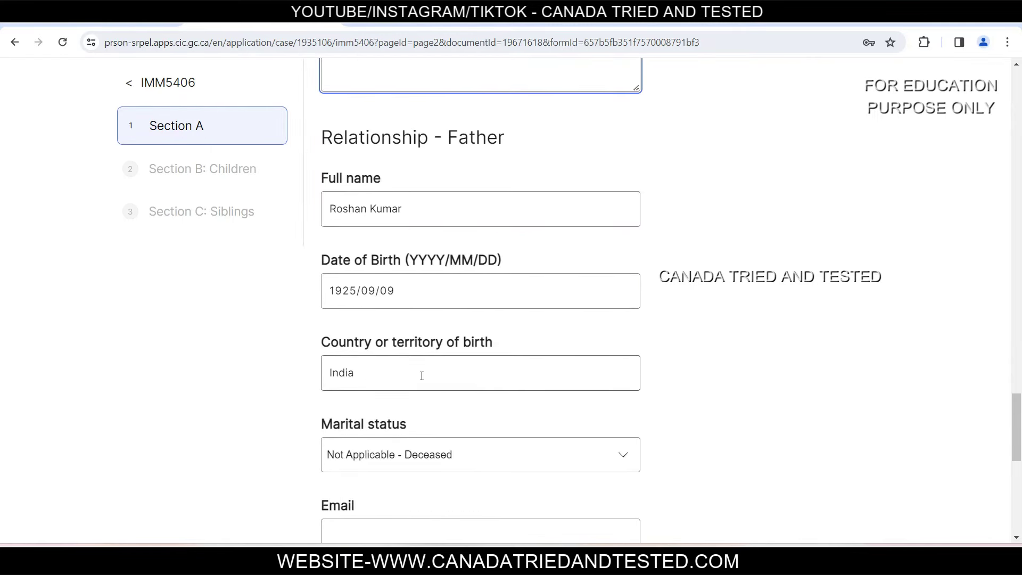
pyautogui.scroll(-3, 485, 433)
pyautogui.scroll(-2, 487, 428)
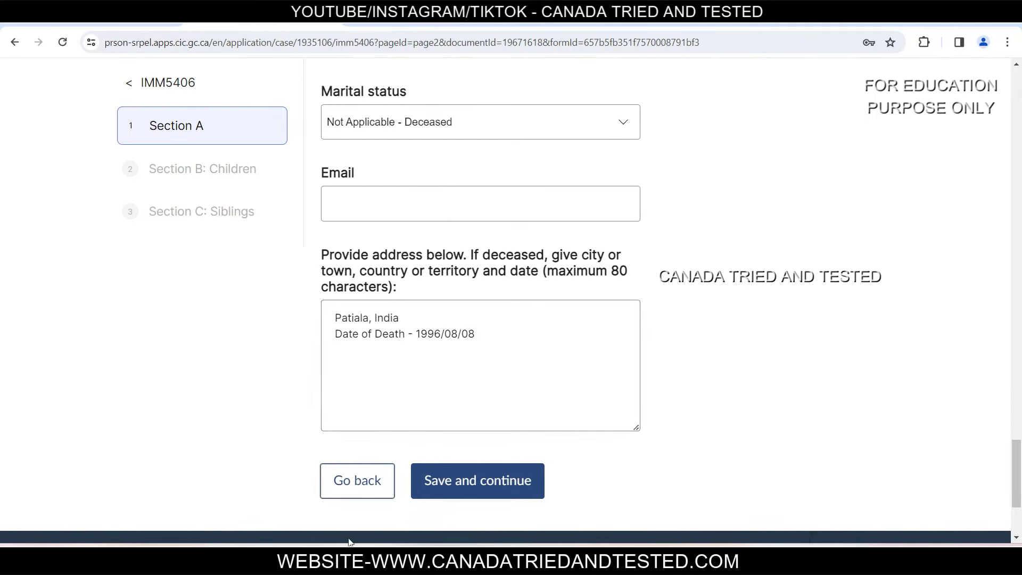
# Step: Save the parents' details in IMM 5406 Section A
pyautogui.click(504, 481)
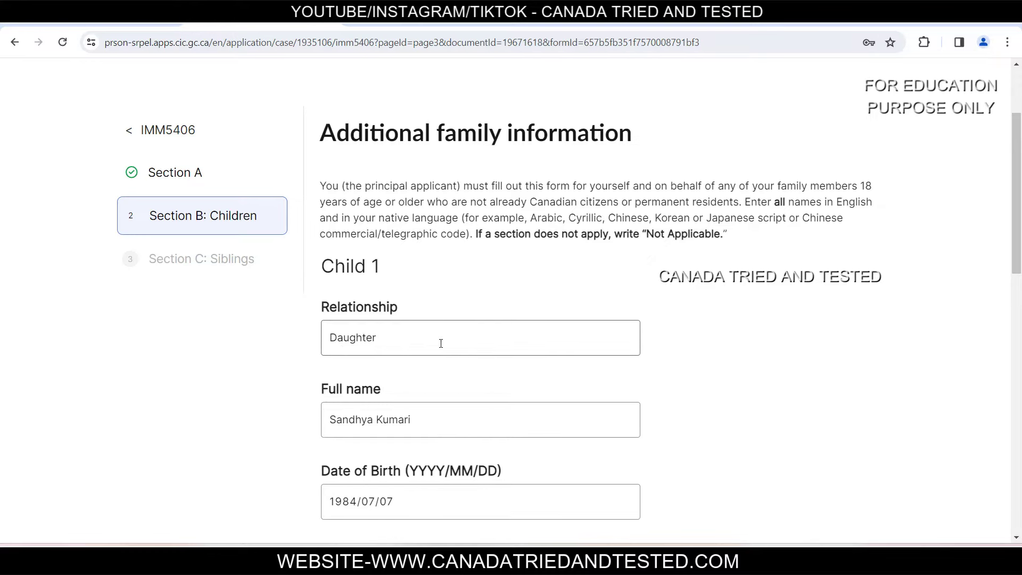
pyautogui.scroll(-3, 384, 381)
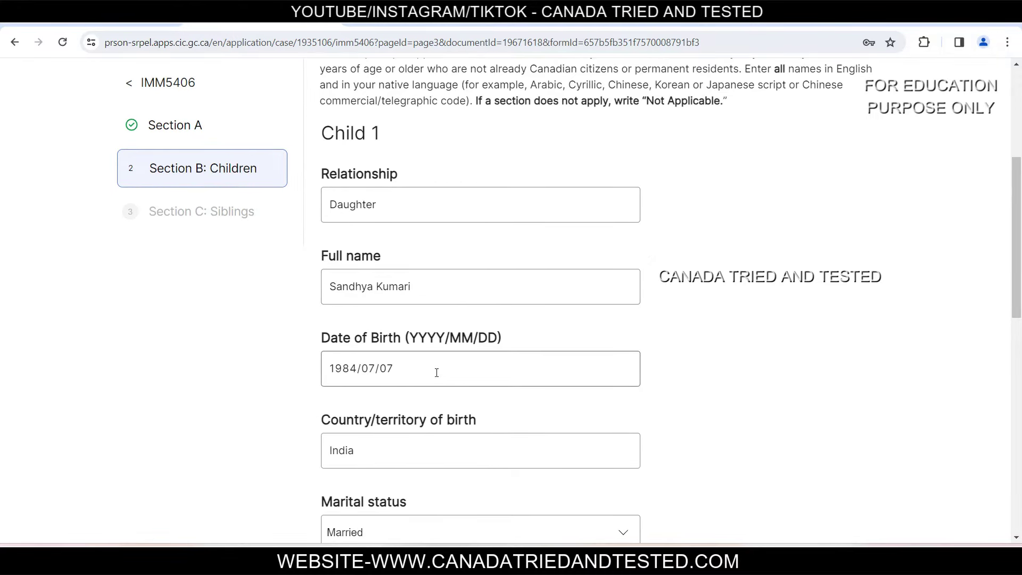
pyautogui.scroll(-1, 336, 446)
# Step: Review Child 1's marital status and address, then save the children section
pyautogui.click(414, 467)
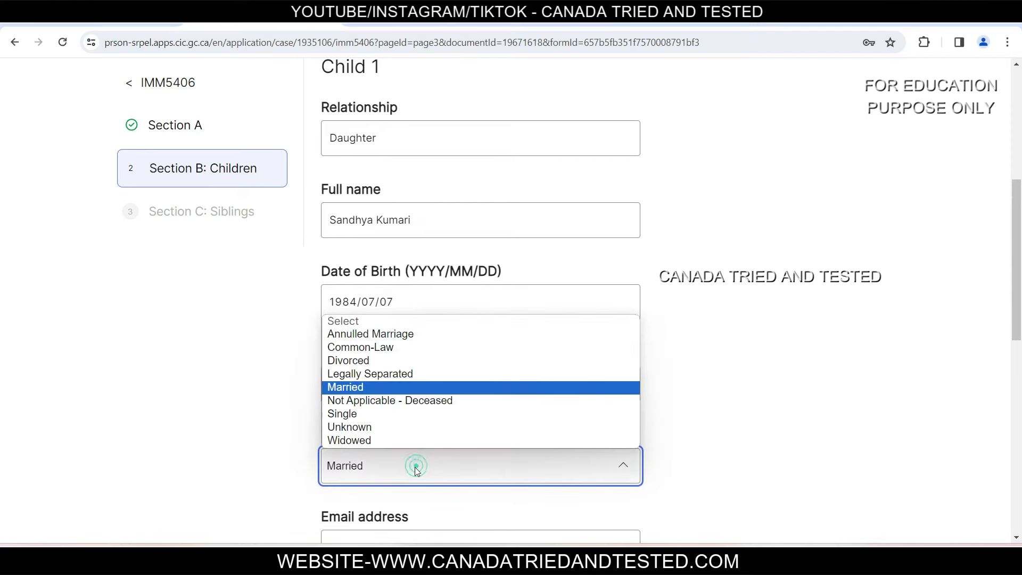
pyautogui.scroll(-4, 410, 459)
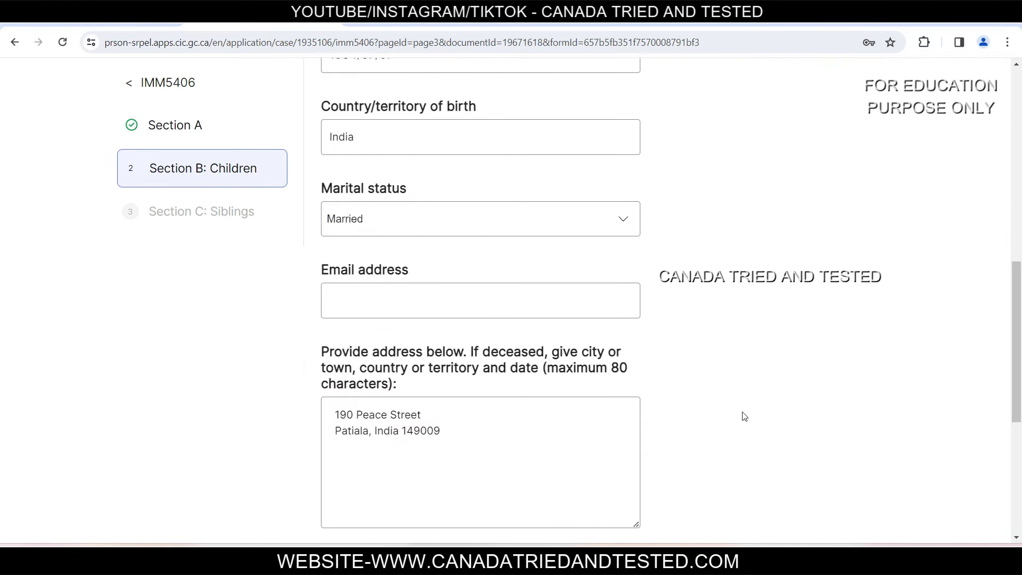
pyautogui.click(456, 428)
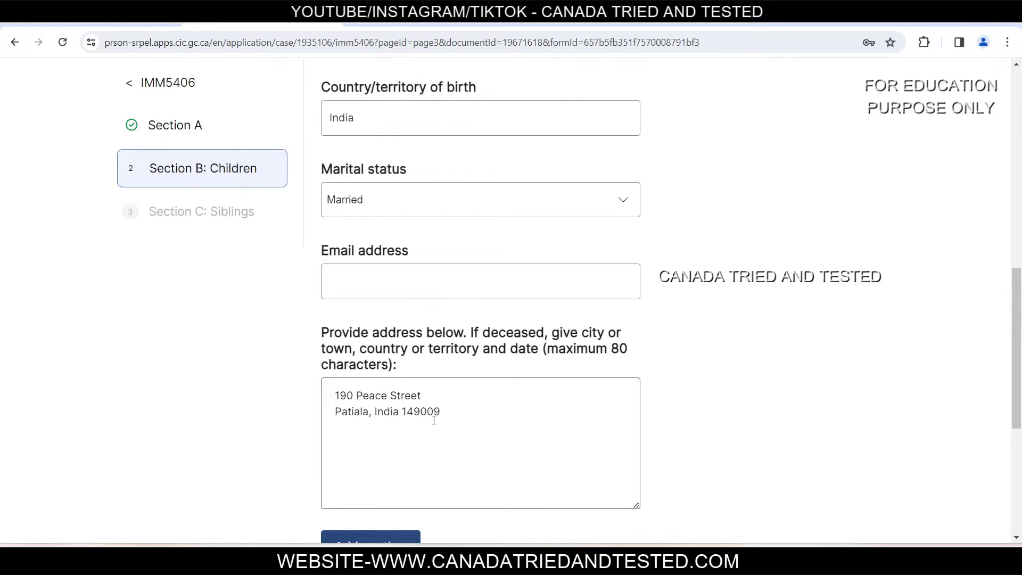
pyautogui.scroll(-3, 433, 421)
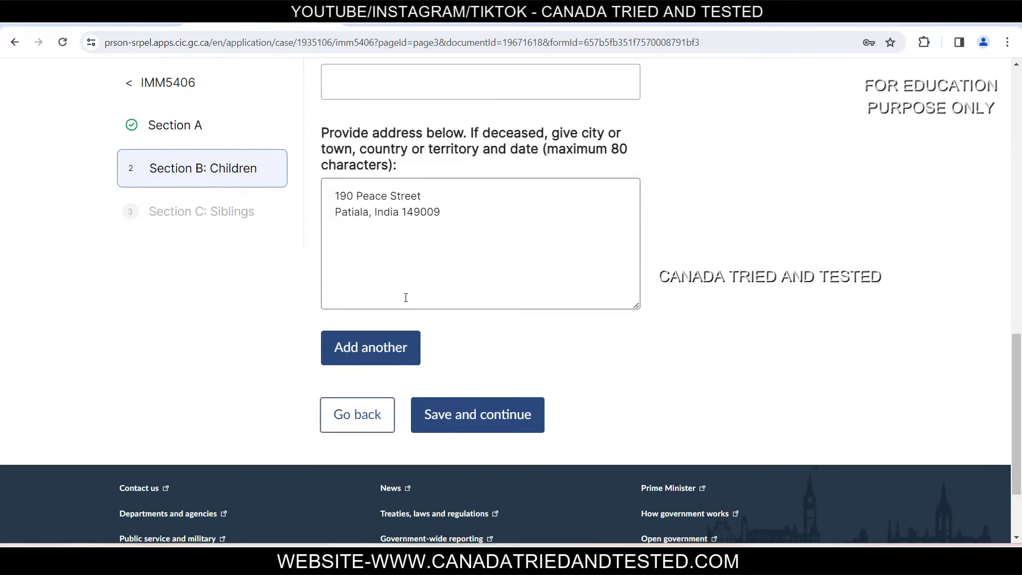
pyautogui.click(481, 419)
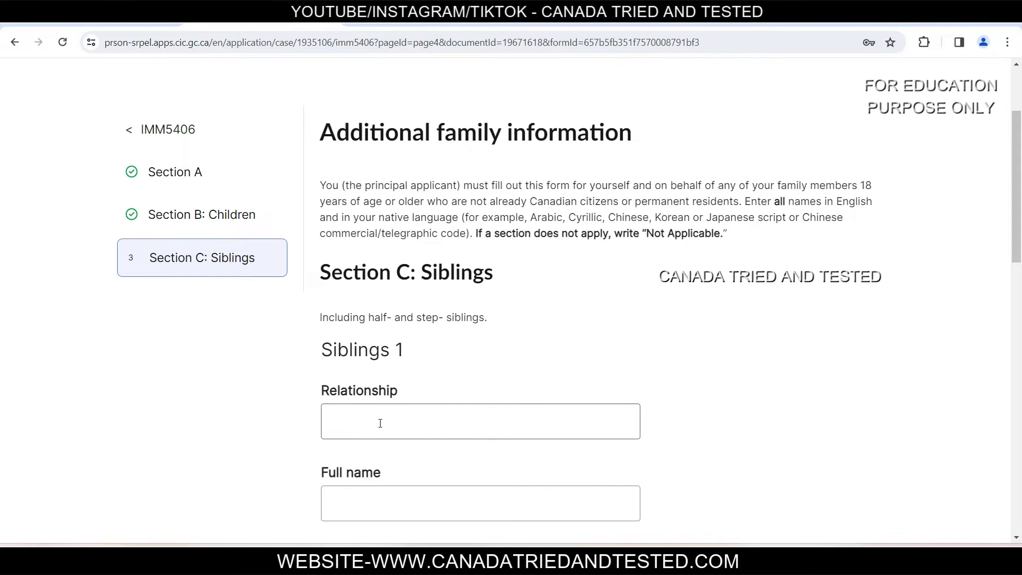
# Step: Leave Section C: Siblings blank and save it, returning to the IMM 5406 family members overview
pyautogui.scroll(-3, 384, 426)
pyautogui.scroll(-1, 386, 421)
pyautogui.scroll(-3, 410, 373)
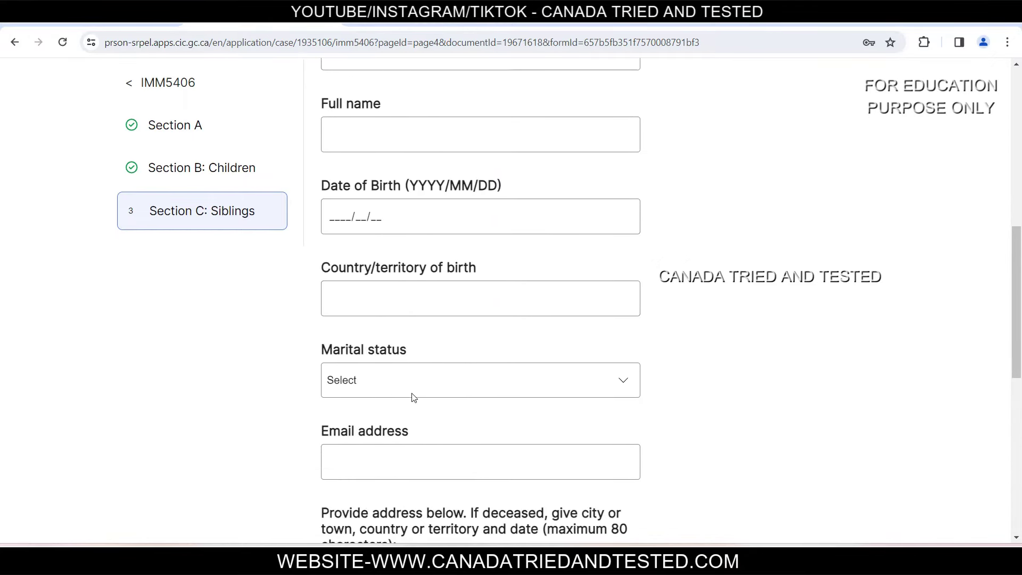
pyautogui.scroll(-3, 390, 395)
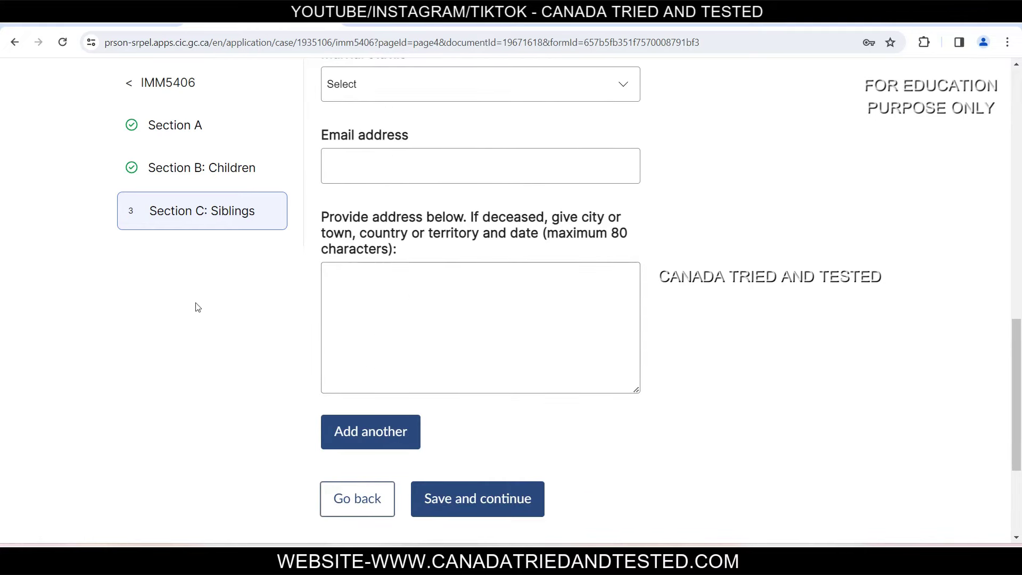
pyautogui.click(514, 510)
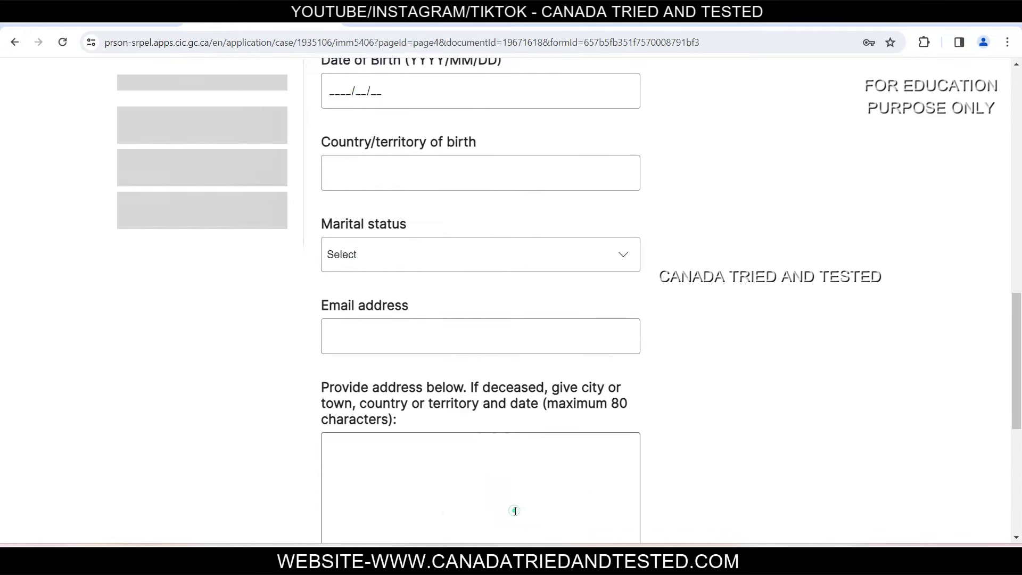
pyautogui.scroll(-7, 515, 519)
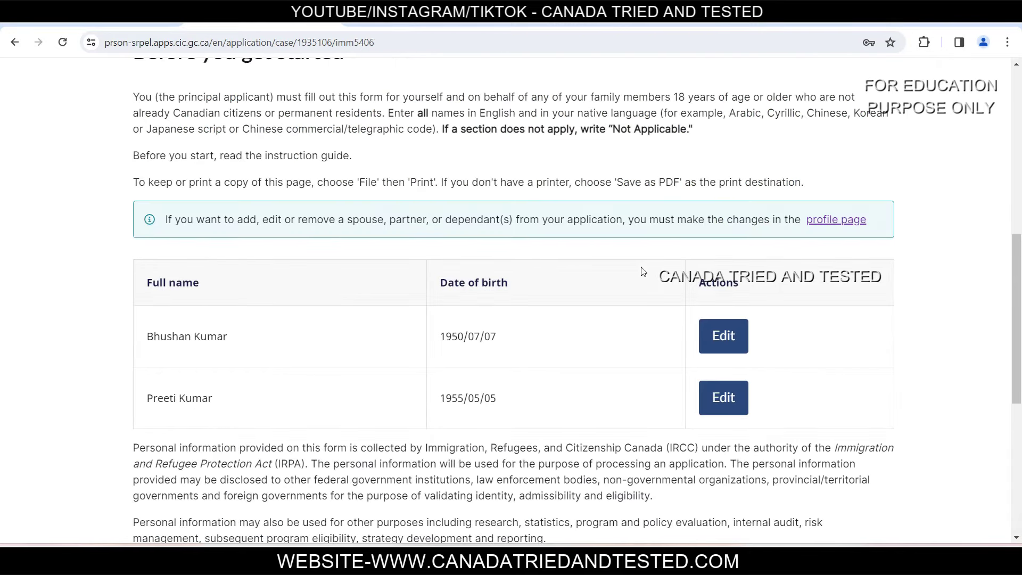
pyautogui.moveTo(668, 354); pyautogui.dragTo(222, 429)
pyautogui.click(222, 429)
# Step: Mark IMM 5406 complete so the forms table shows IMM 0008 and 5406 Ready to submit
pyautogui.moveTo(1010, 360); pyautogui.dragTo(1017, 474)
pyautogui.click(338, 391)
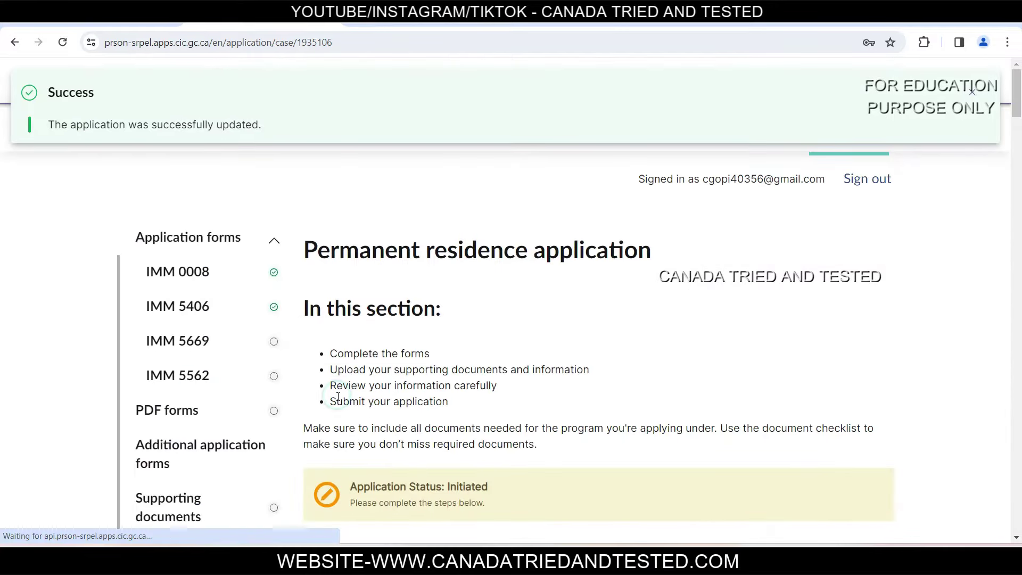
pyautogui.scroll(-10, 687, 354)
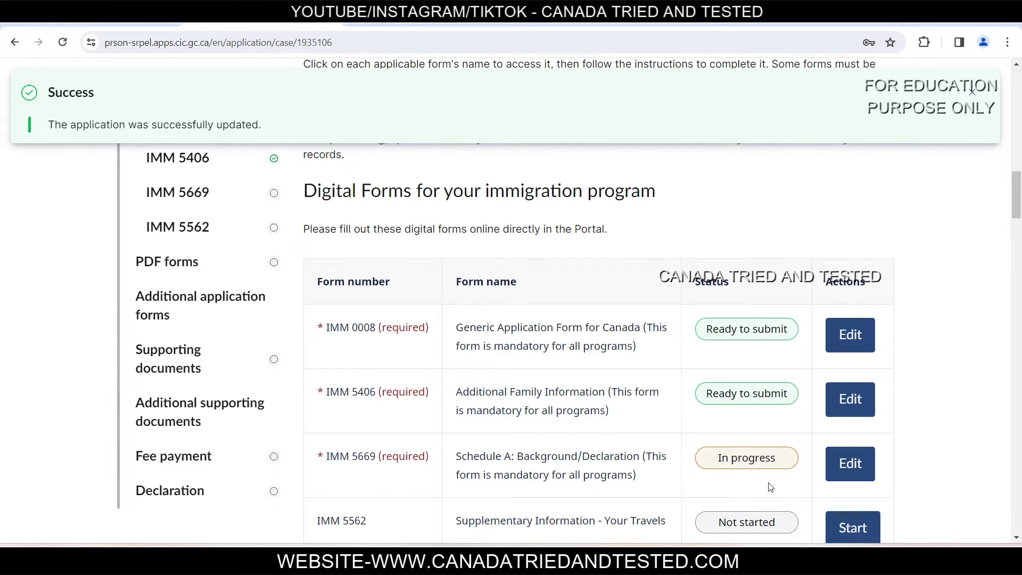
pyautogui.scroll(-3, 155, 192)
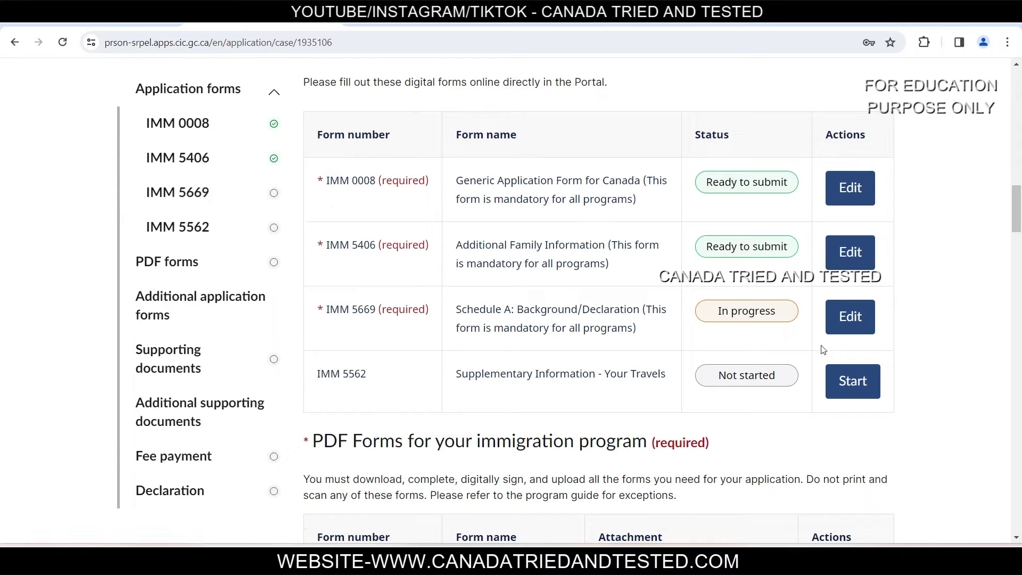
pyautogui.click(848, 317)
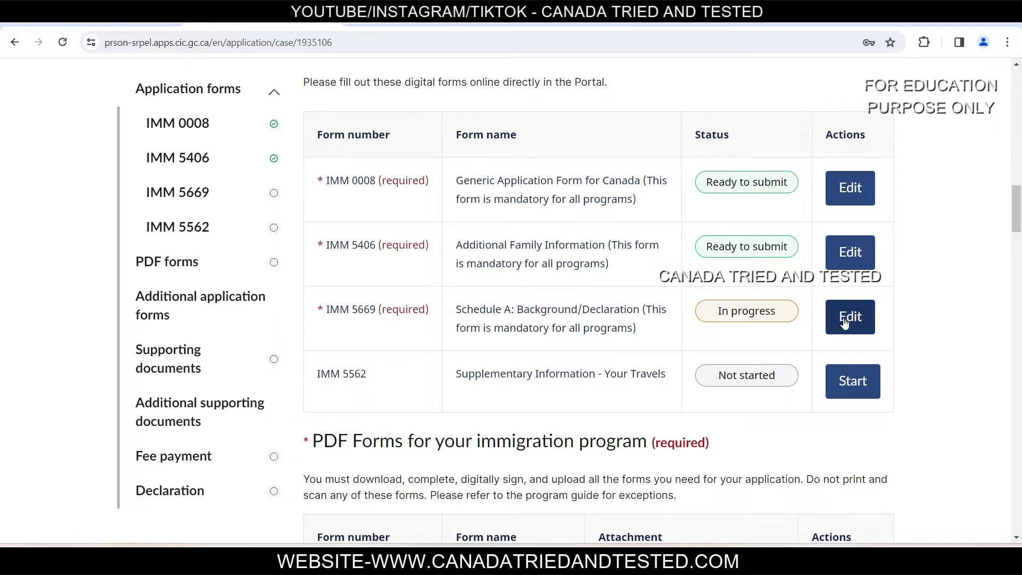
# Step: Review the IMM 5669 Schedule A overview topics, such as Education and Military service, down to the applicant table
pyautogui.moveTo(151, 271); pyautogui.dragTo(534, 266)
pyautogui.click(601, 269)
pyautogui.scroll(-3, 607, 275)
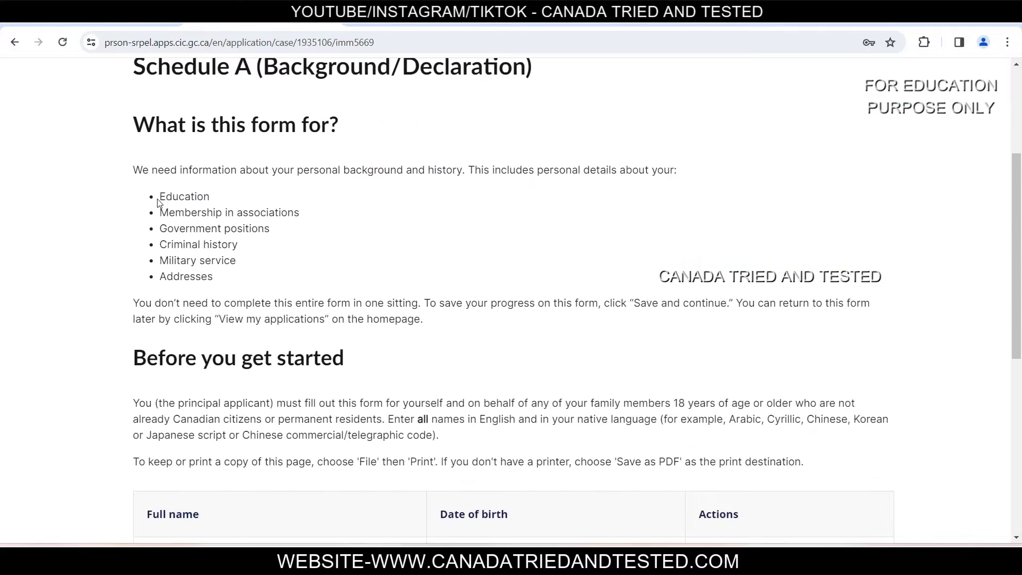
pyautogui.doubleClick(161, 198)
pyautogui.click(176, 221)
pyautogui.moveTo(163, 213); pyautogui.dragTo(165, 276)
pyautogui.click(306, 223)
pyautogui.click(299, 247)
pyautogui.click(290, 288)
pyautogui.moveTo(170, 261); pyautogui.dragTo(242, 262)
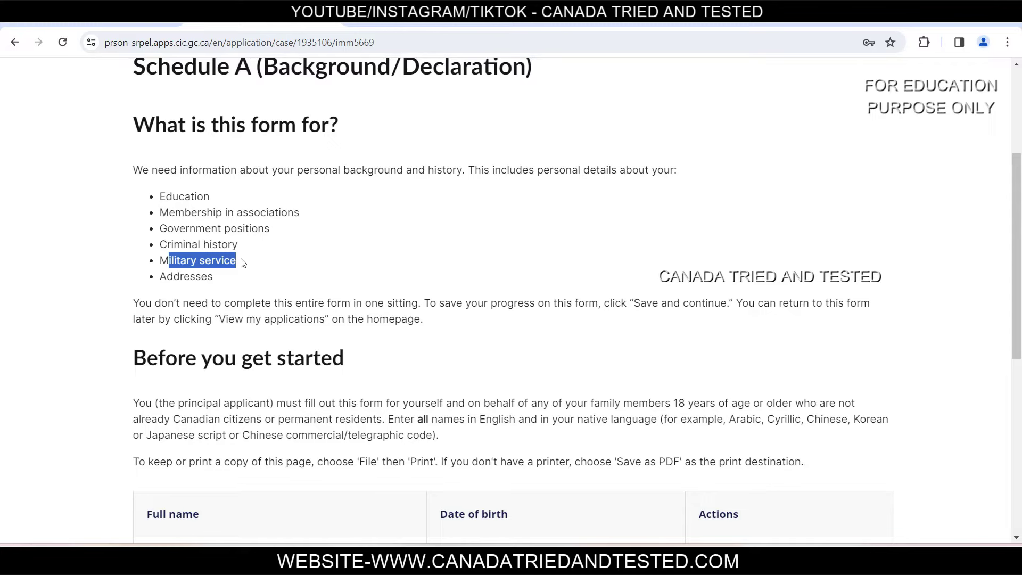
pyautogui.click(255, 275)
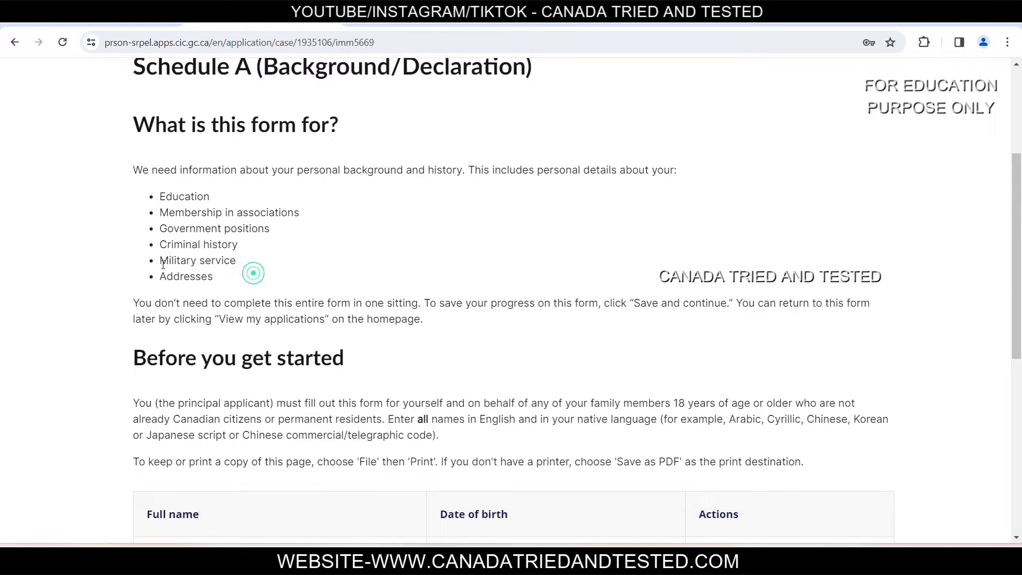
pyautogui.moveTo(156, 260); pyautogui.dragTo(285, 267)
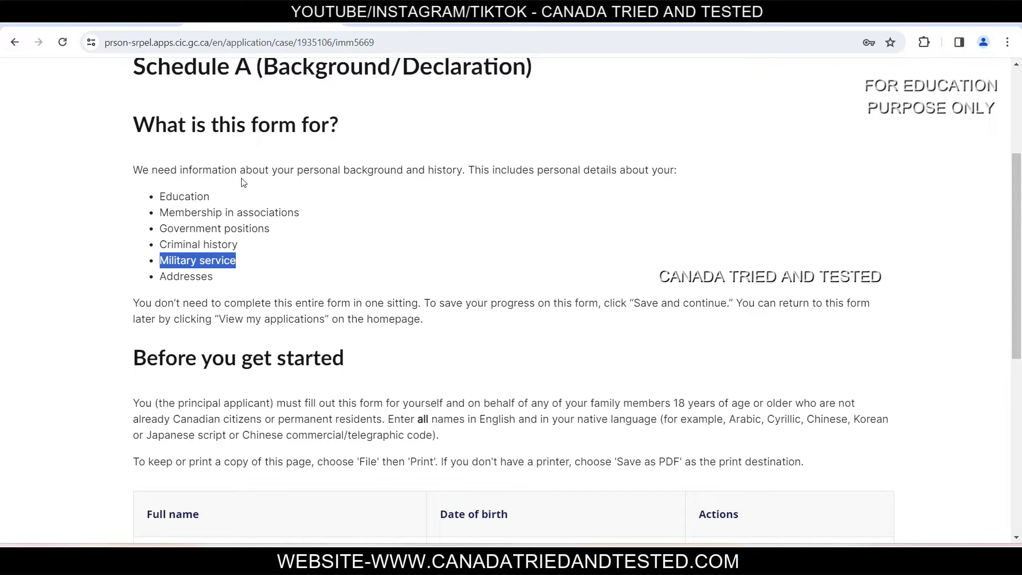
pyautogui.click(292, 279)
pyautogui.scroll(-5, 290, 287)
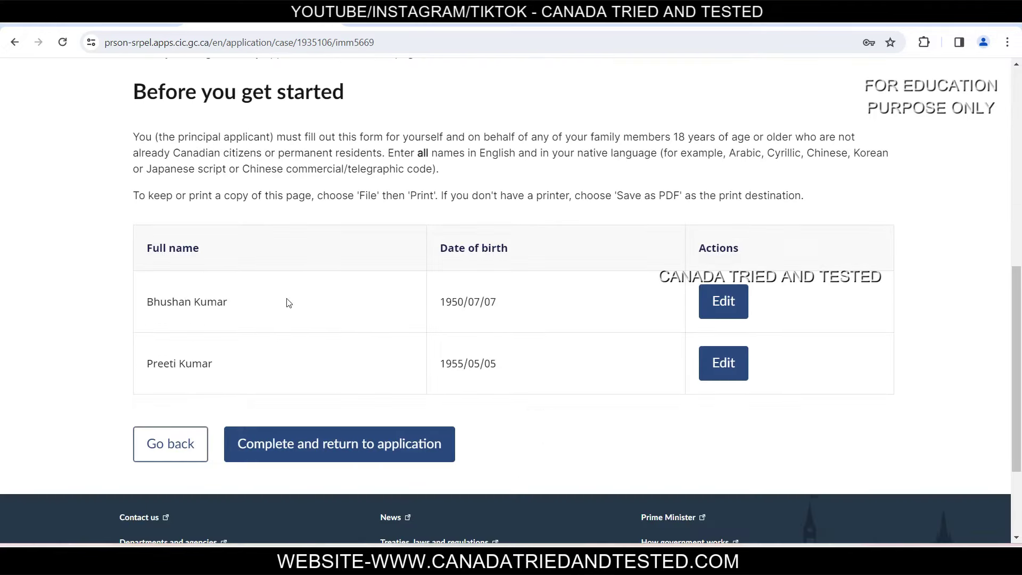
# Step: Open the first applicant's details and copy the Hindi-script name from Google Translate
pyautogui.click(733, 316)
pyautogui.scroll(-4, 415, 389)
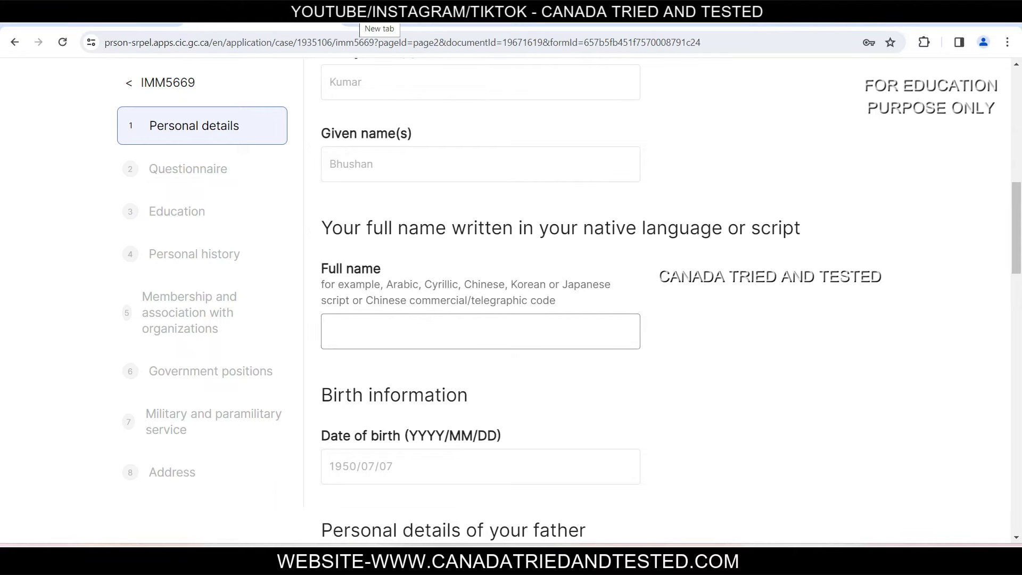
pyautogui.click(380, 15)
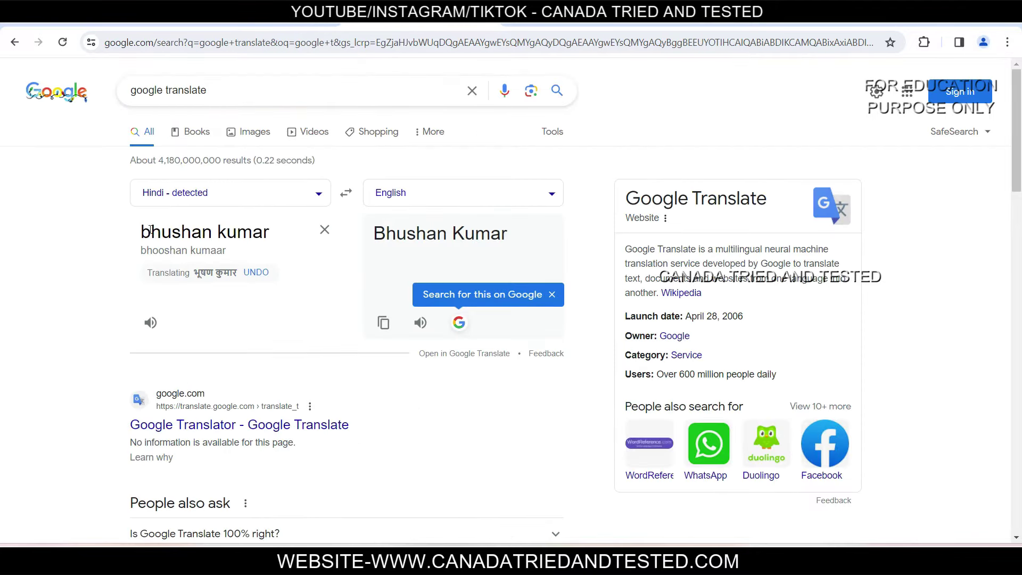
pyautogui.click(196, 274)
pyautogui.rightClick(198, 238)
pyautogui.click(237, 299)
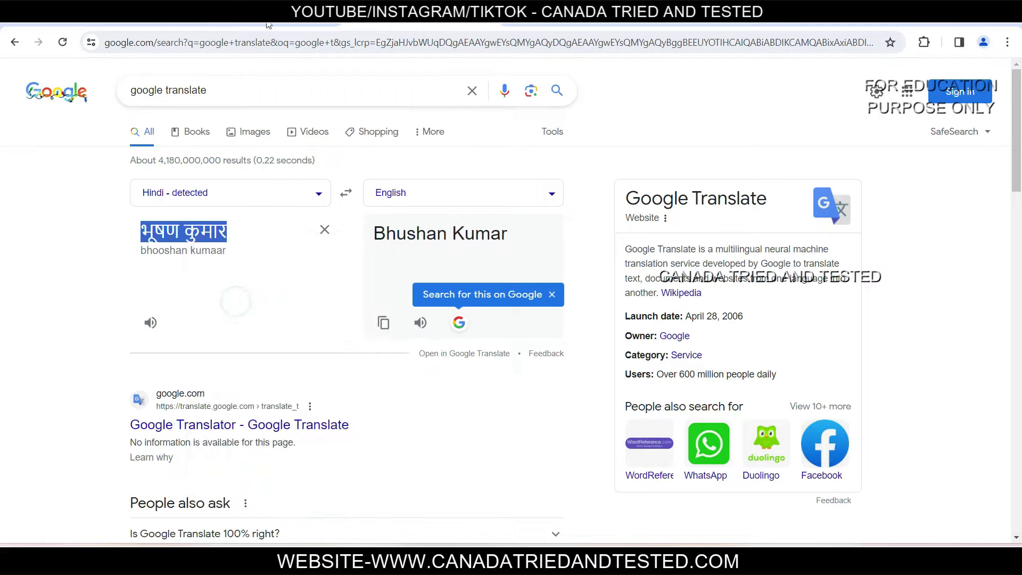
# Step: Paste the Hindi-script name into the native-language Full name field
pyautogui.click(269, 22)
pyautogui.click(342, 330)
pyautogui.hotkey('ctrl', 'v')
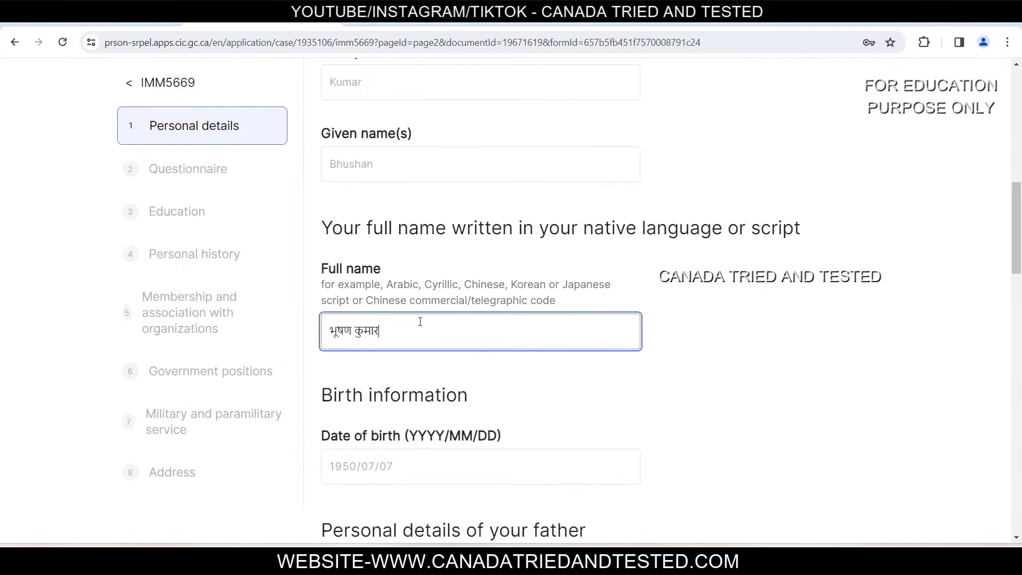
pyautogui.hotkey('ctrl', 'Tab')
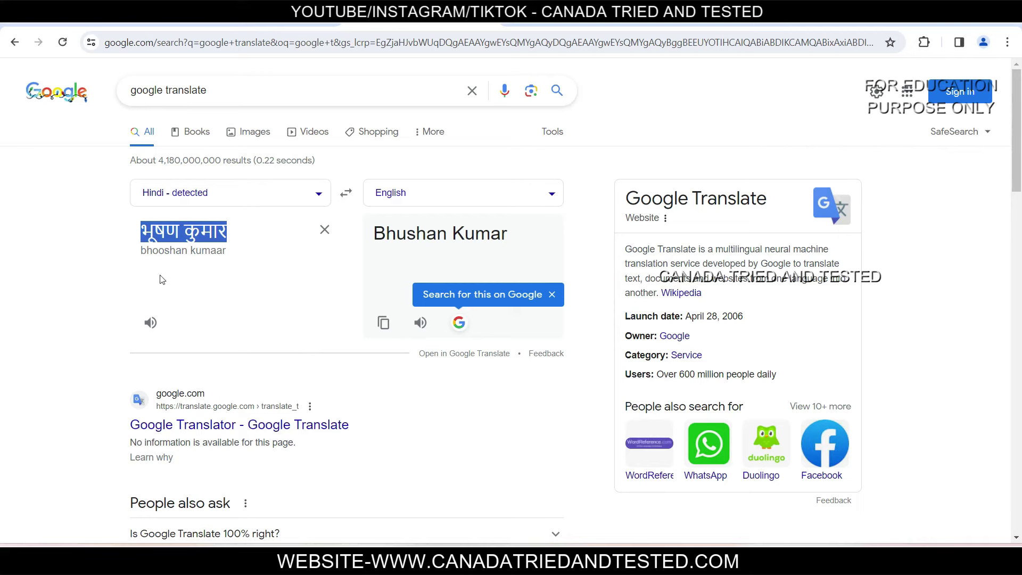
# Step: Return to the IRCC form and scroll to Personal details of your father
pyautogui.hotkey('ctrl', 'Tab')
pyautogui.scroll(-5, 478, 99)
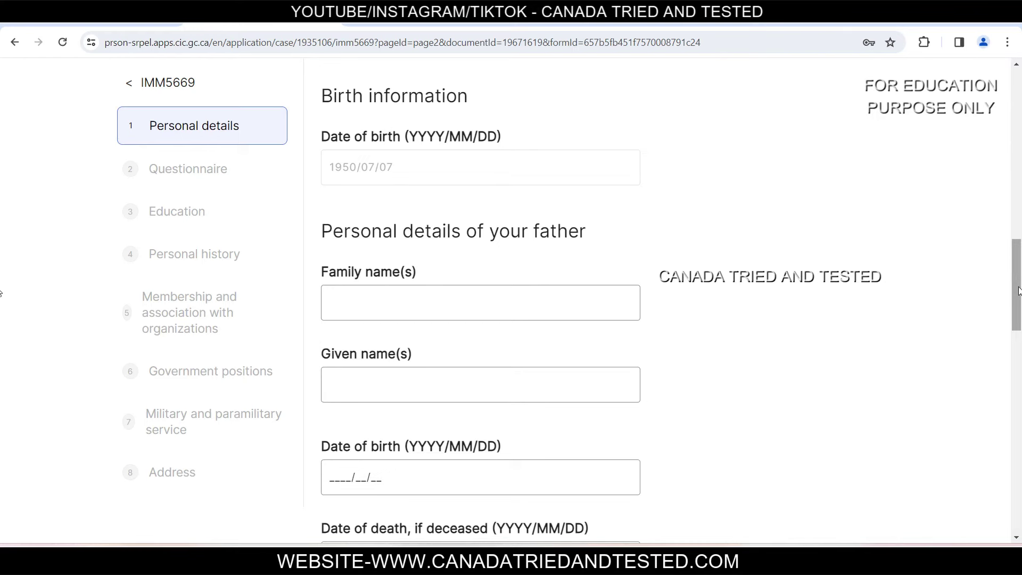
# Step: Save IMM 5669 Personal details from the bottom of the page
pyautogui.moveTo(1019, 290); pyautogui.dragTo(998, 457)
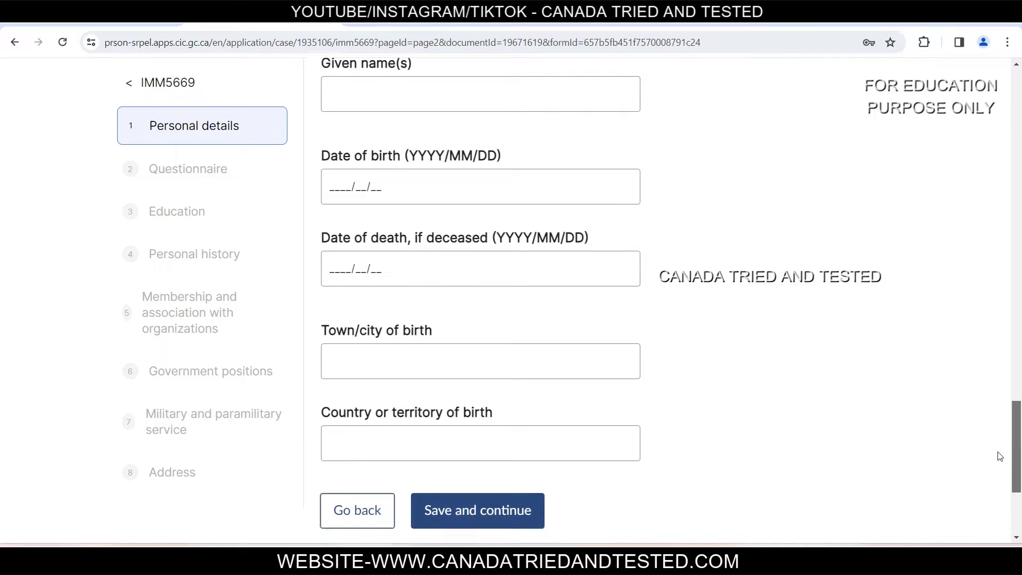
pyautogui.click(474, 497)
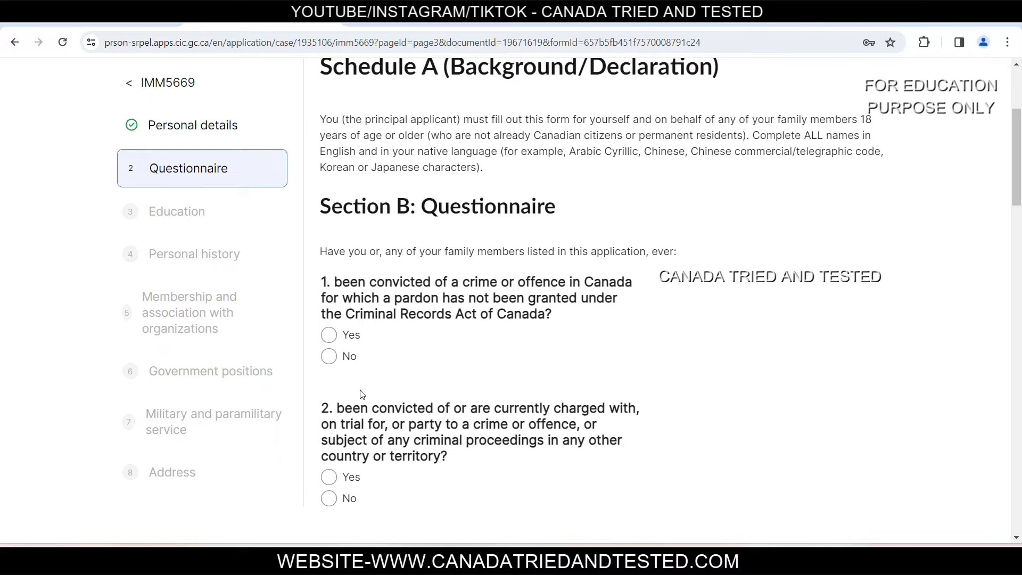
# Step: Answer No to questions 1–6, from Canadian convictions through war crimes
pyautogui.click(349, 361)
pyautogui.moveTo(1018, 165); pyautogui.dragTo(1019, 226)
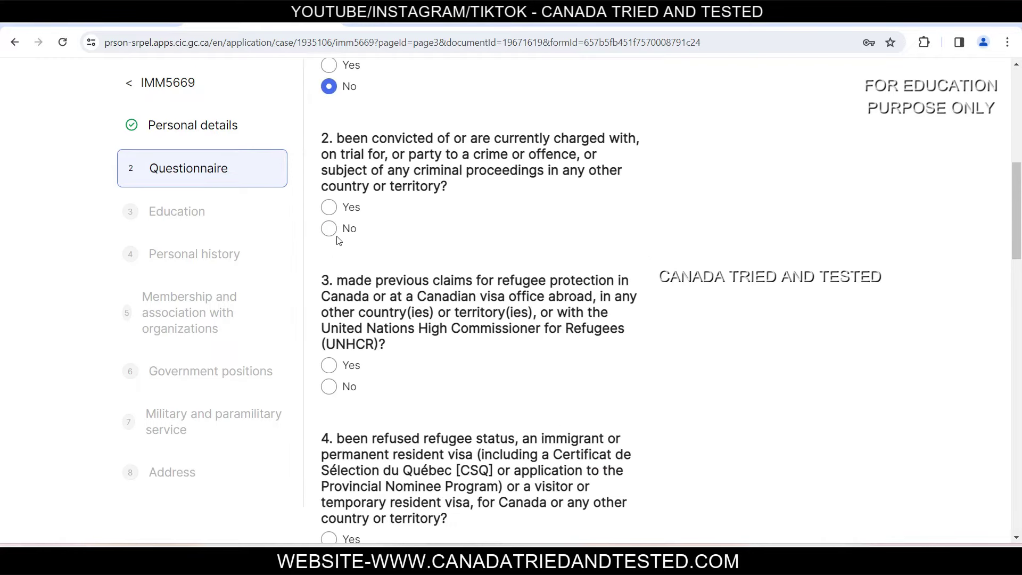
pyautogui.click(330, 228)
pyautogui.scroll(-3, 471, 170)
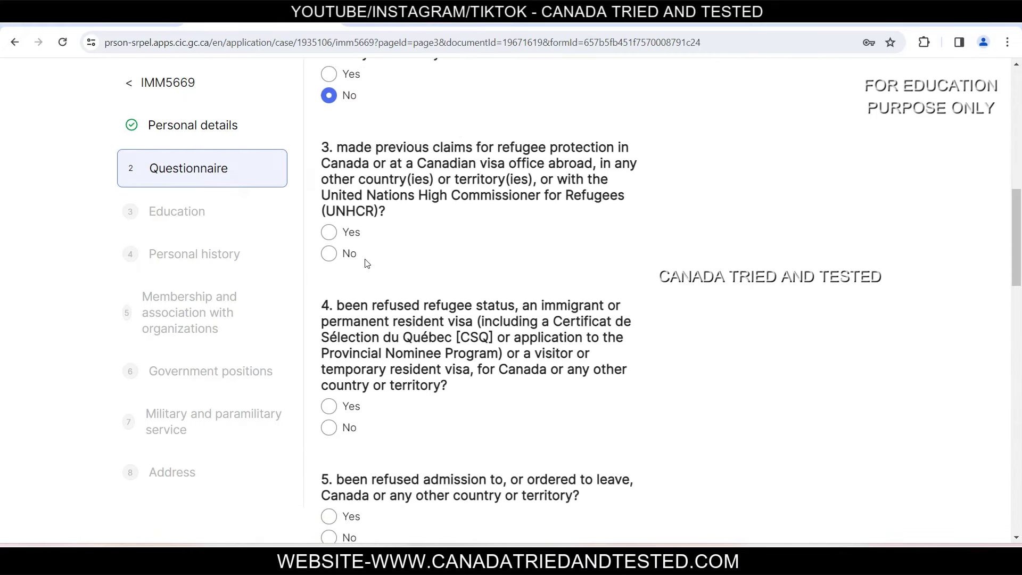
pyautogui.click(330, 254)
pyautogui.scroll(-5, 463, 279)
pyautogui.click(330, 162)
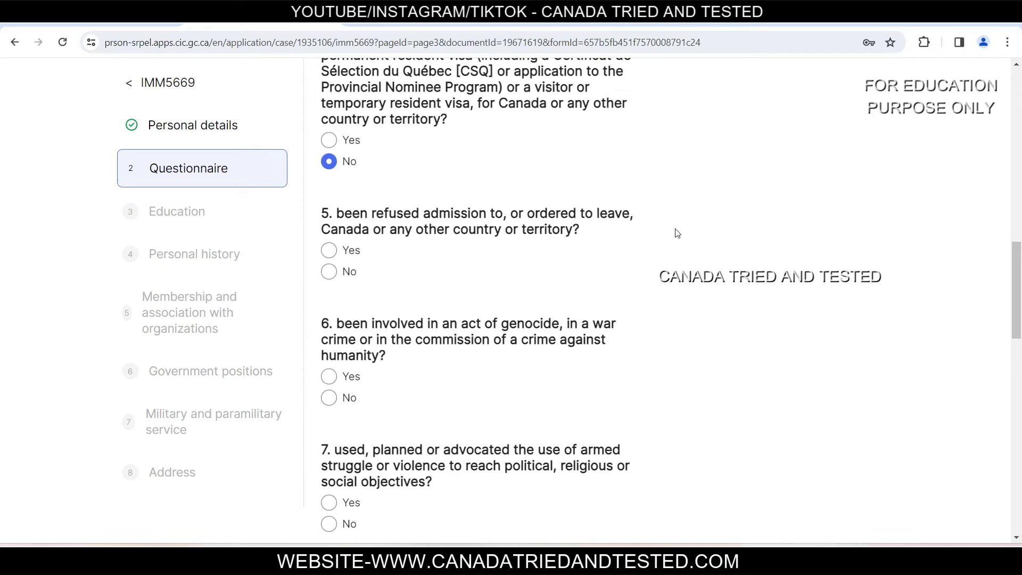
pyautogui.click(330, 273)
pyautogui.click(329, 398)
# Step: Answer No to questions 7–11 and save the questionnaire with the details box left empty
pyautogui.scroll(-4, 477, 371)
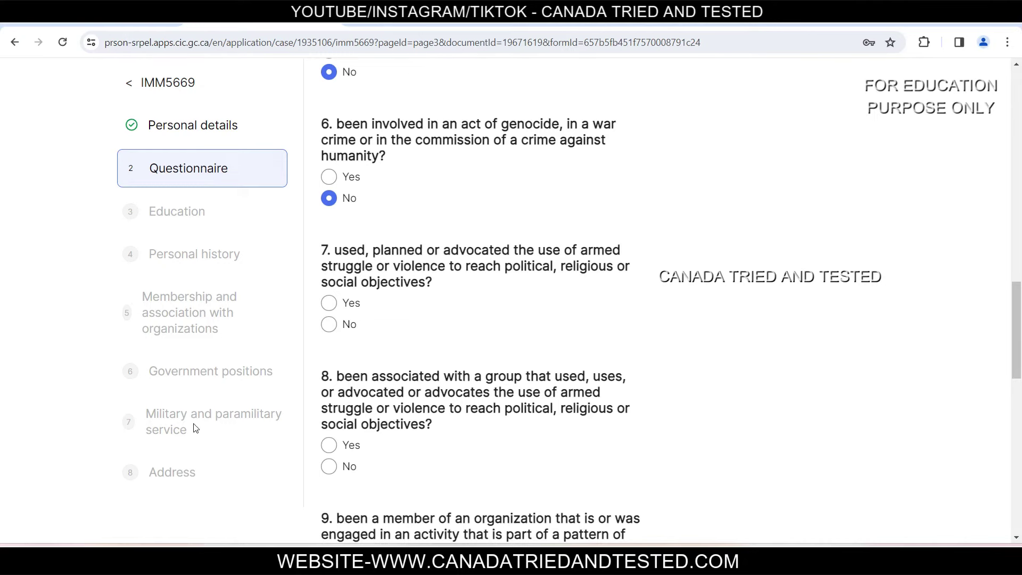
pyautogui.click(329, 324)
pyautogui.scroll(-1, 500, 343)
pyautogui.scroll(-2, 501, 344)
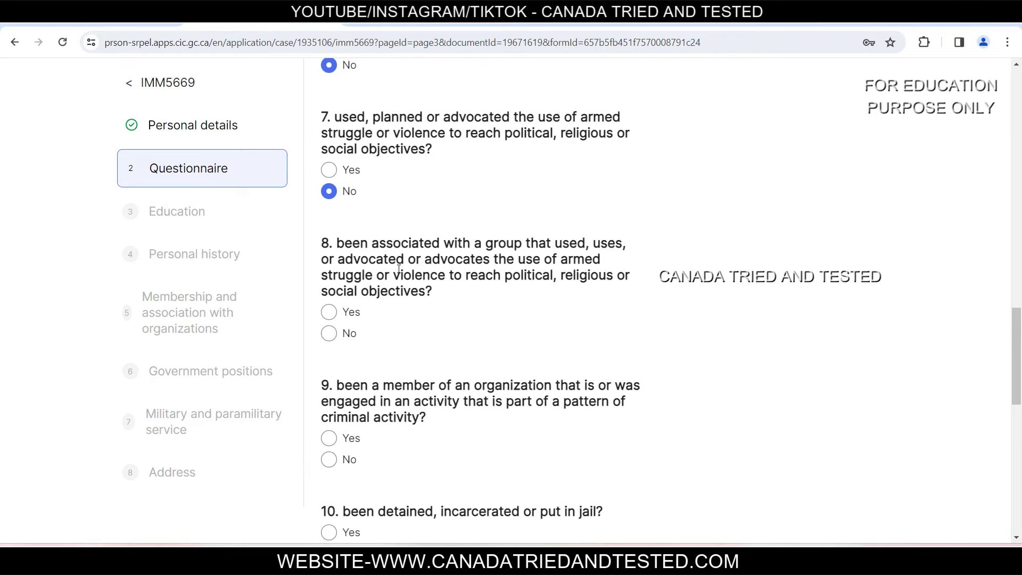
pyautogui.click(328, 334)
pyautogui.scroll(-3, 328, 298)
pyautogui.click(328, 260)
pyautogui.click(329, 354)
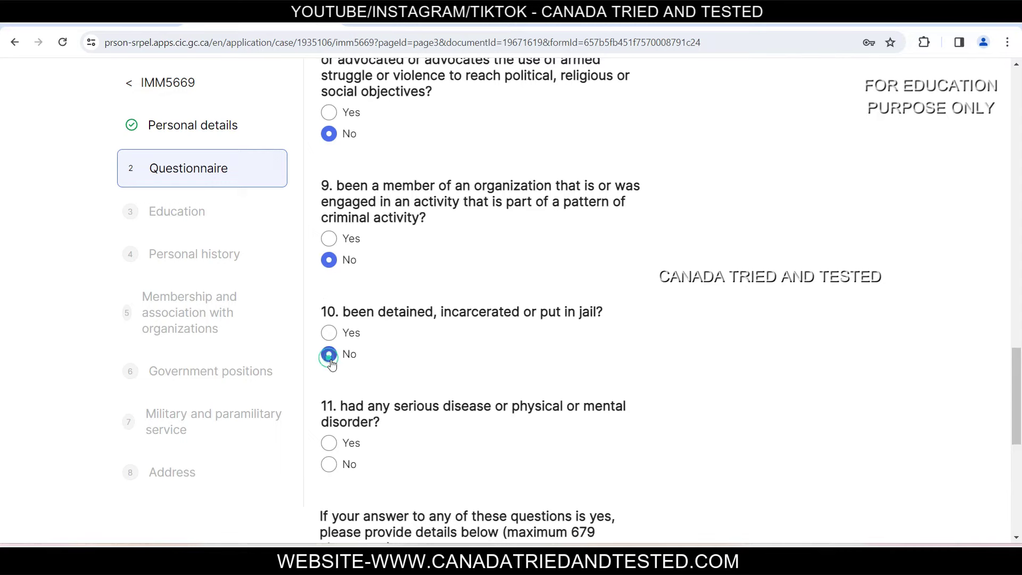
pyautogui.scroll(-4, 330, 357)
pyautogui.click(328, 198)
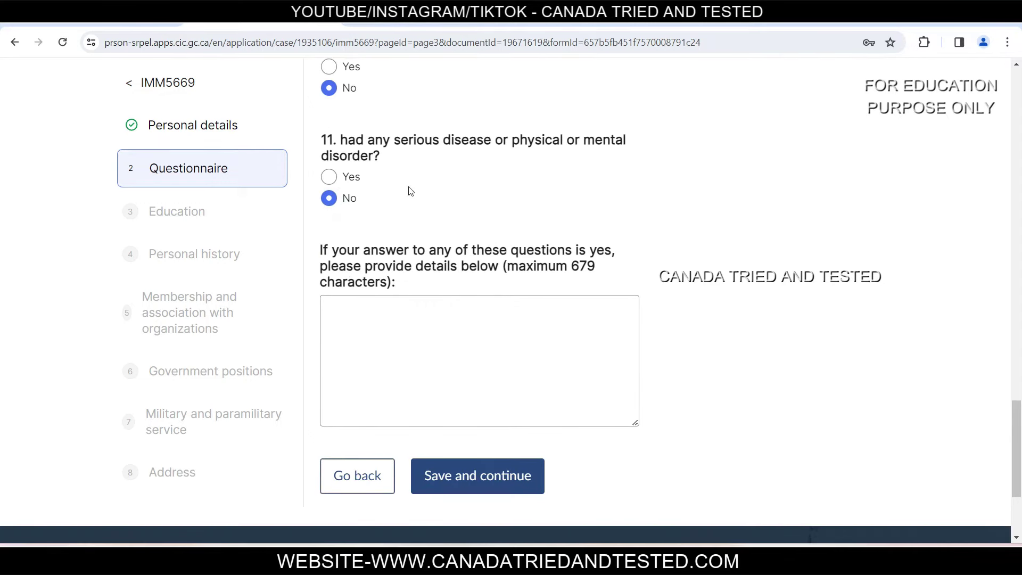
pyautogui.click(416, 339)
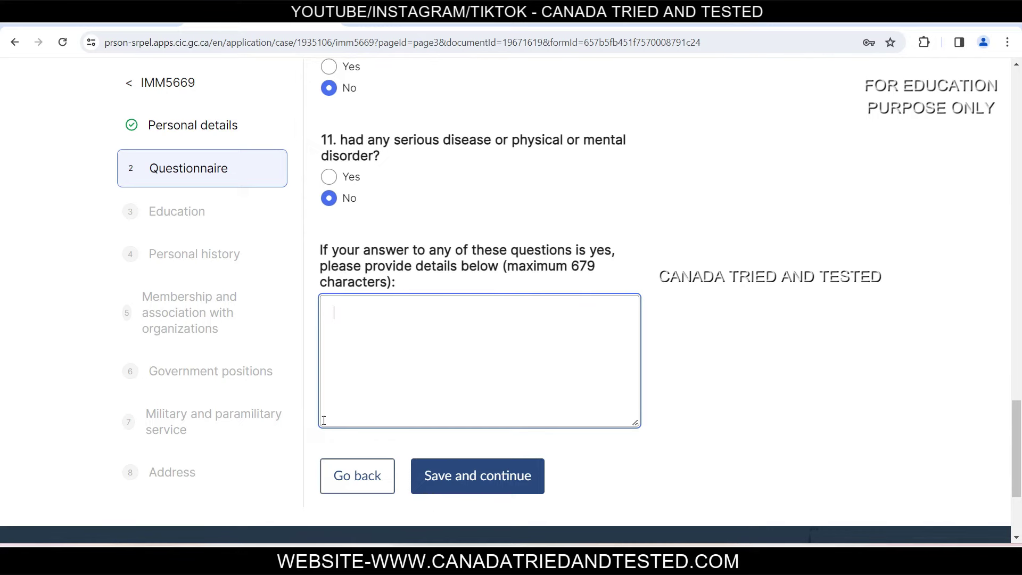
pyautogui.click(477, 488)
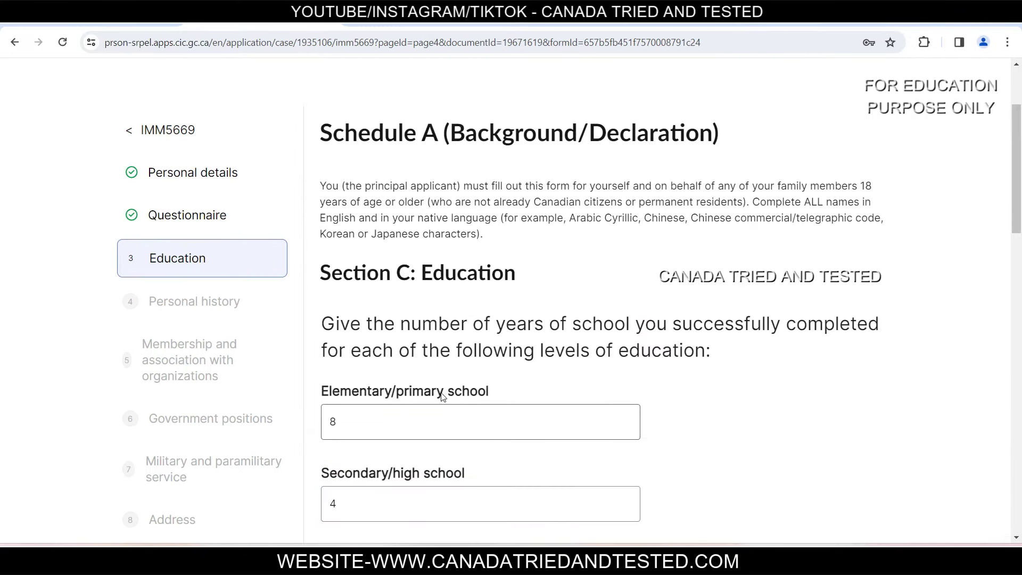
# Step: Verify the schooling years: elementary 8, secondary 4, university/college 7
pyautogui.doubleClick(333, 421)
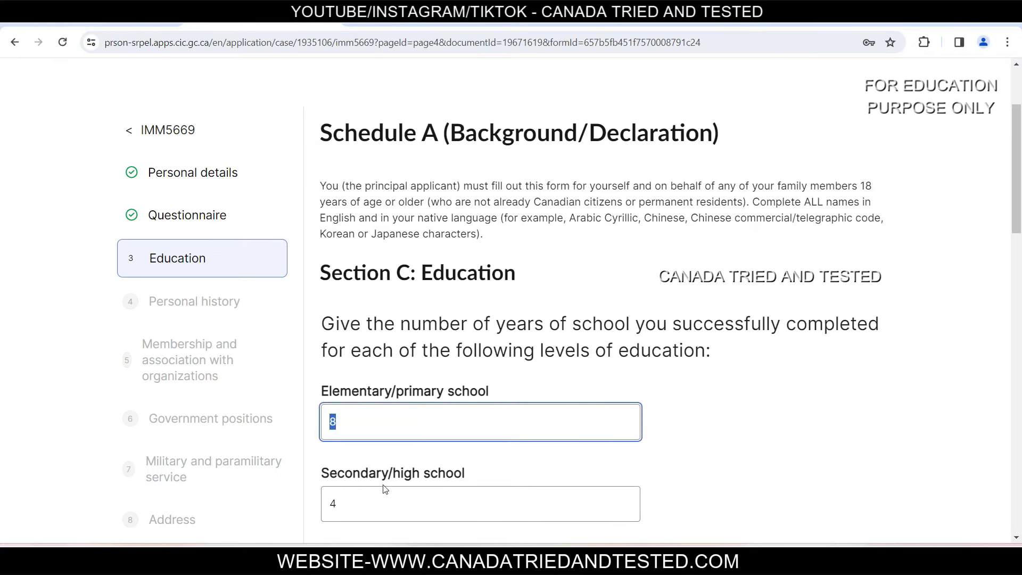
pyautogui.click(365, 499)
pyautogui.doubleClick(366, 499)
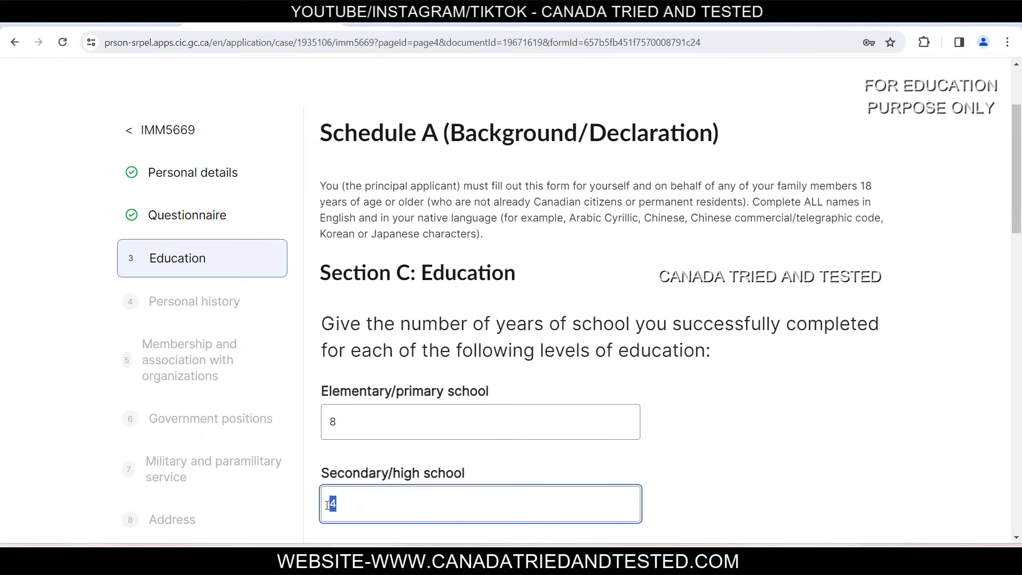
pyautogui.scroll(-3, 373, 426)
pyautogui.click(469, 445)
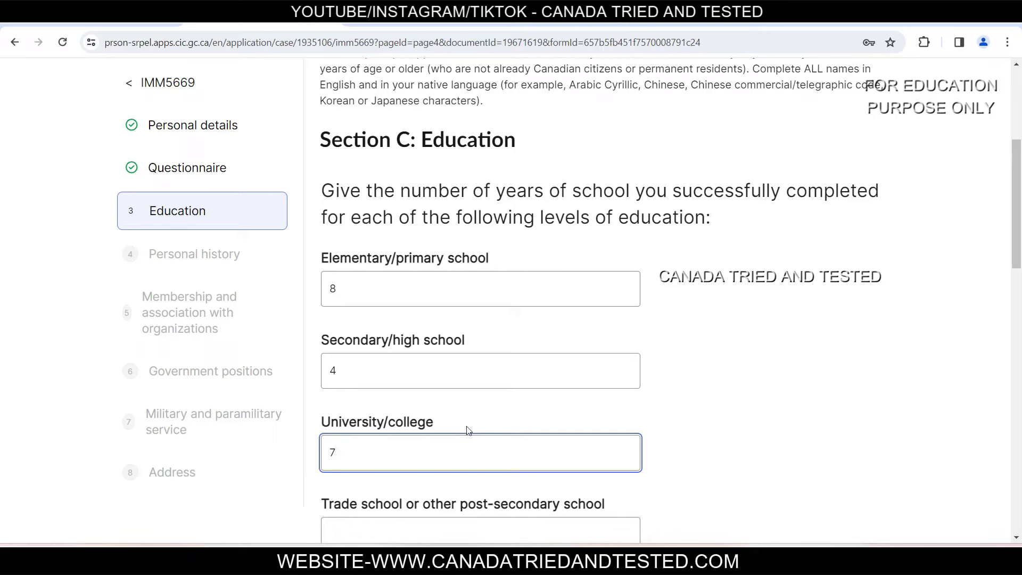
pyautogui.doubleClick(350, 455)
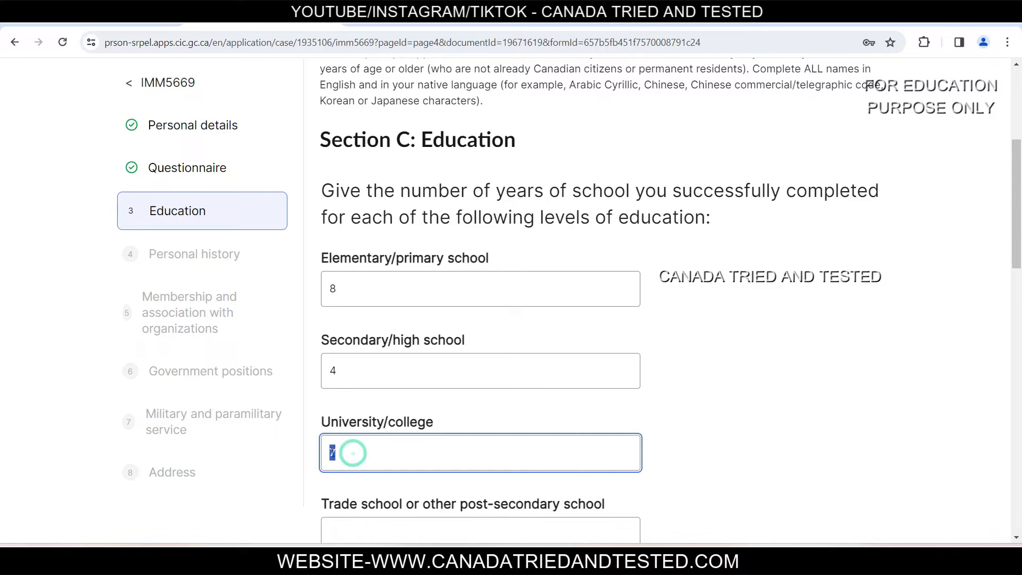
pyautogui.click(463, 466)
pyautogui.doubleClick(369, 451)
pyautogui.click(491, 455)
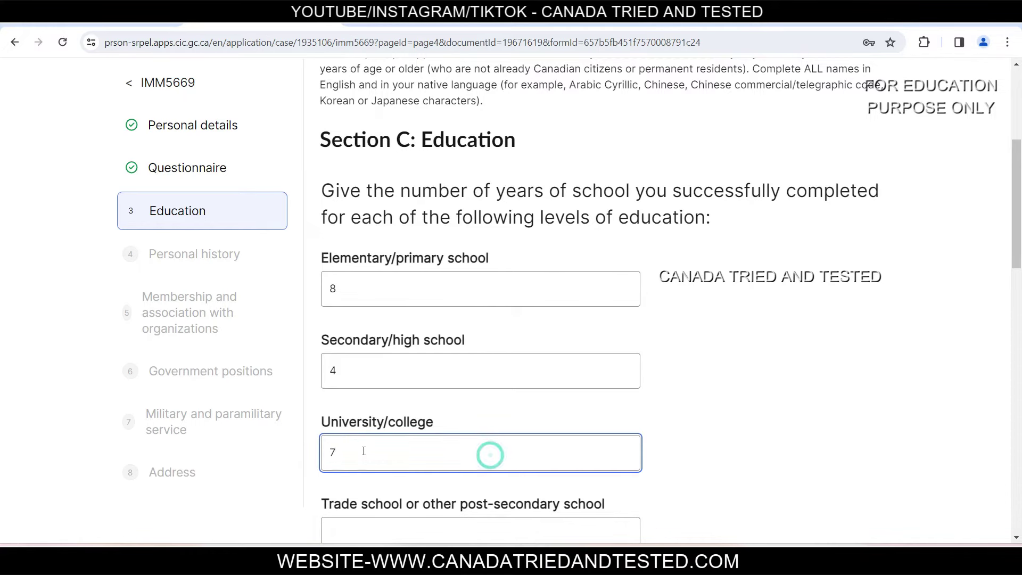
# Step: Scroll past Education 1 and save the Education section
pyautogui.scroll(-5, 349, 449)
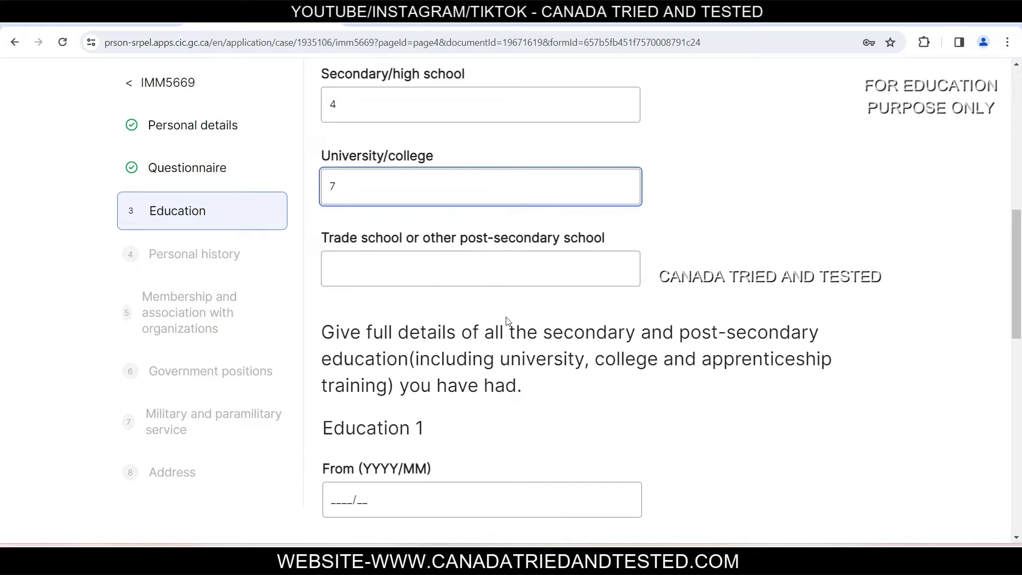
pyautogui.scroll(-2, 464, 216)
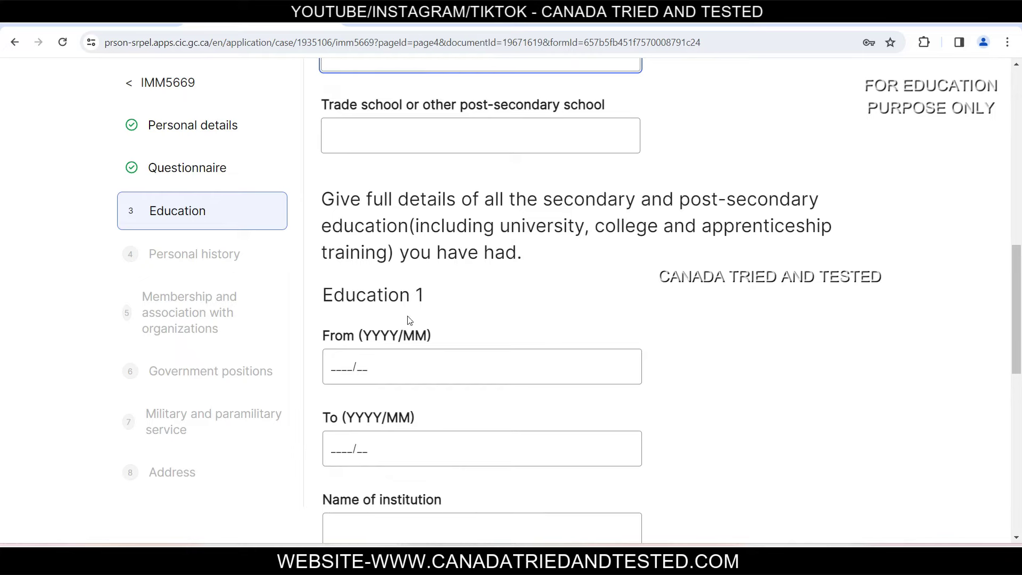
pyautogui.scroll(-2, 410, 319)
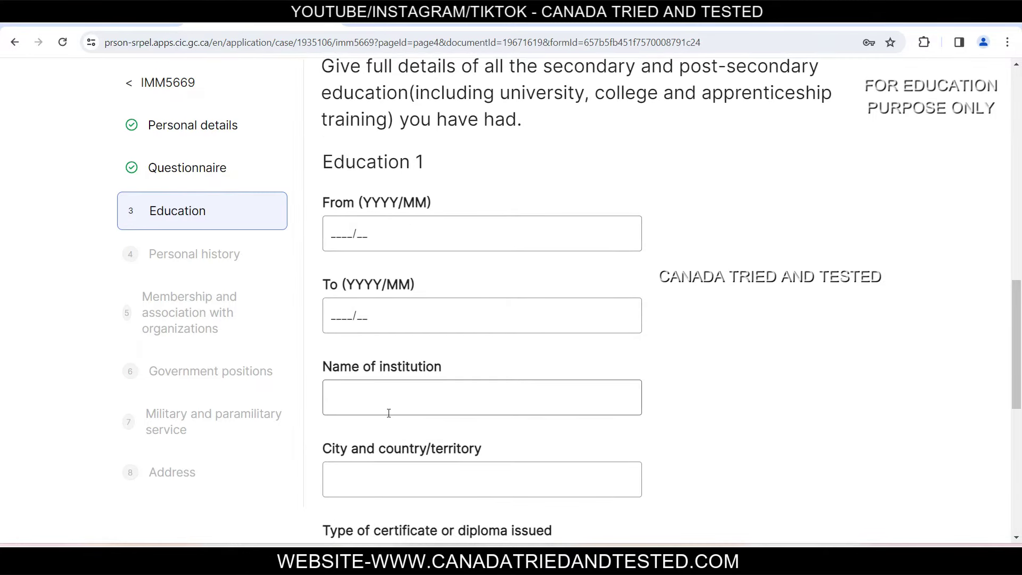
pyautogui.scroll(-3, 480, 487)
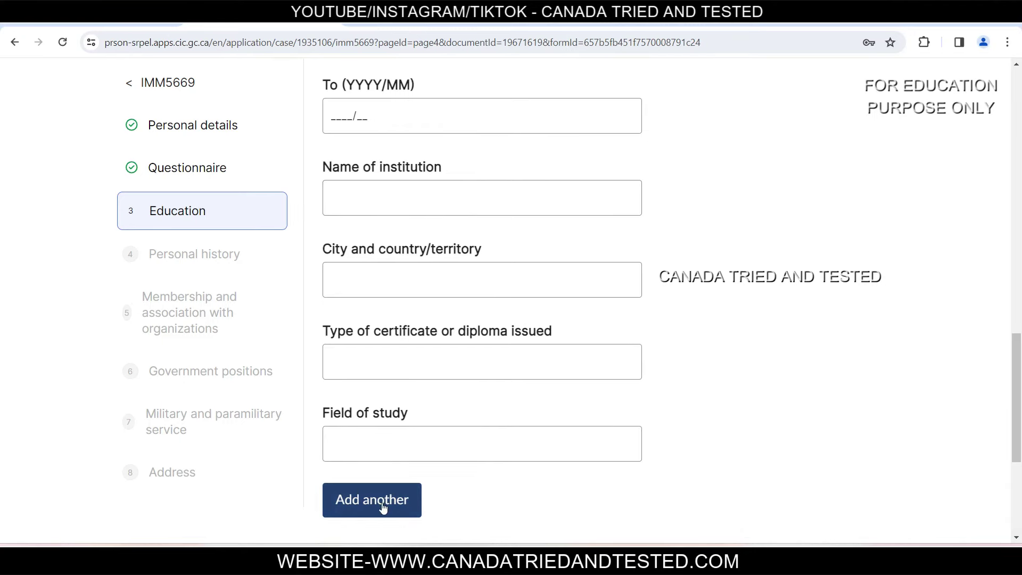
pyautogui.scroll(-4, 383, 507)
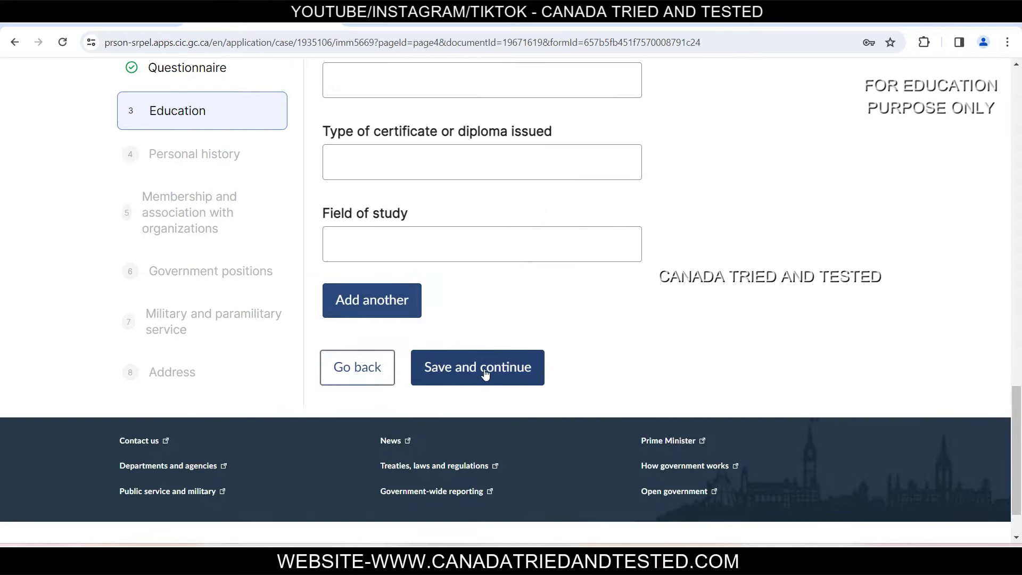
pyautogui.click(458, 367)
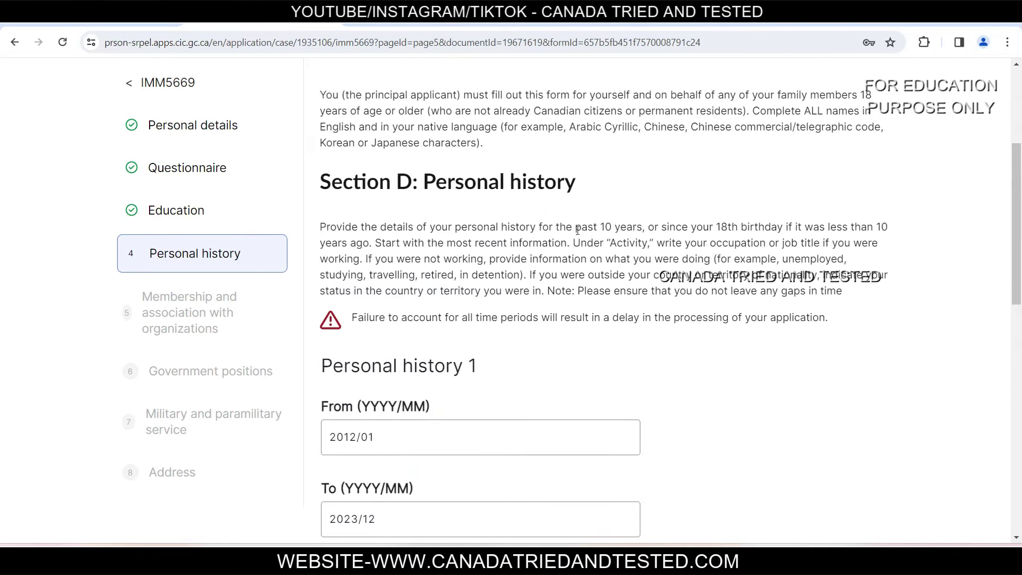
# Step: Review the 'past 10 years' instruction on the Personal history page
pyautogui.moveTo(643, 226); pyautogui.dragTo(571, 238)
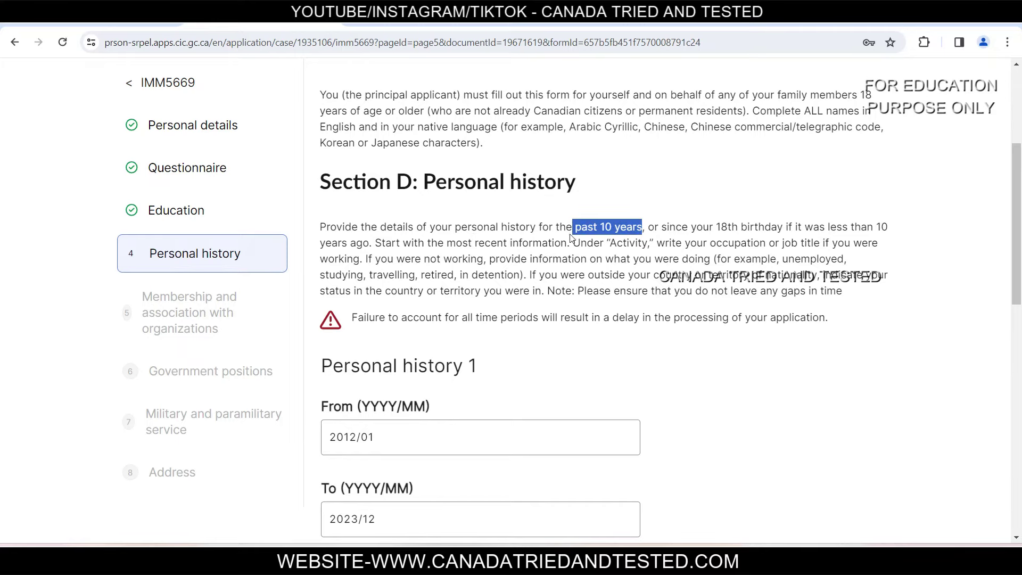
pyautogui.click(616, 231)
pyautogui.moveTo(645, 227); pyautogui.dragTo(576, 228)
pyautogui.click(668, 232)
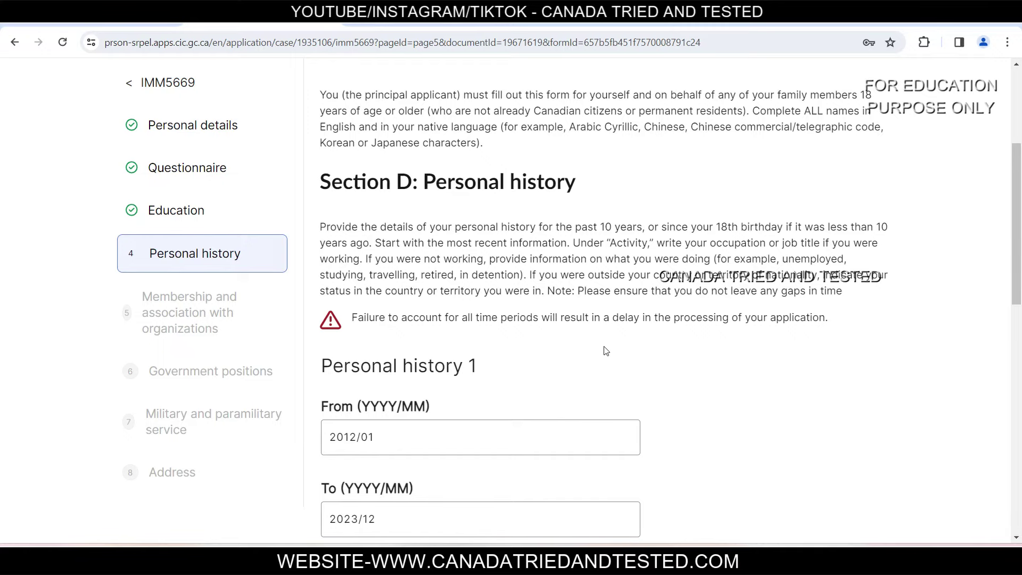
pyautogui.scroll(-2, 605, 351)
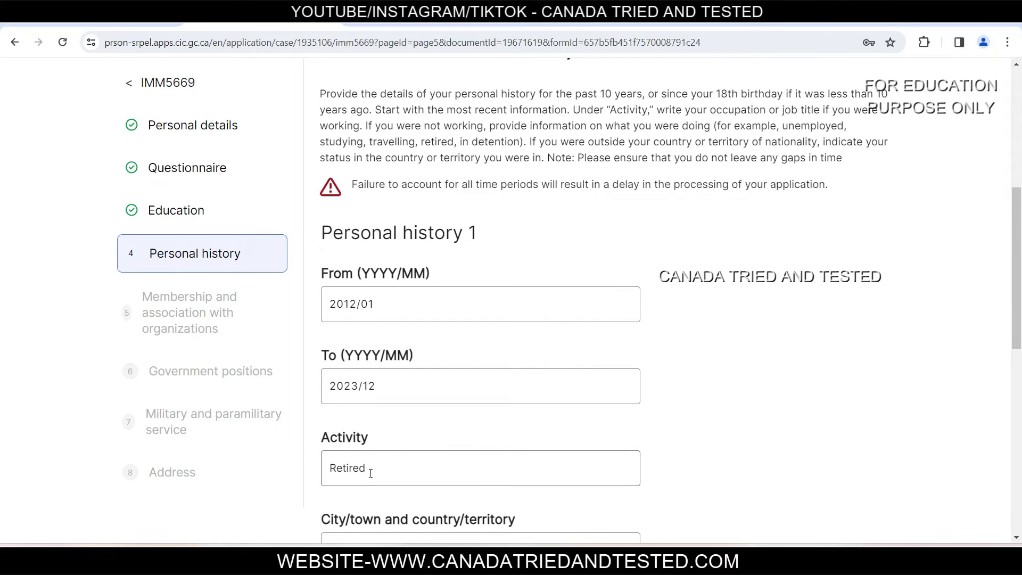
pyautogui.scroll(-5, 372, 472)
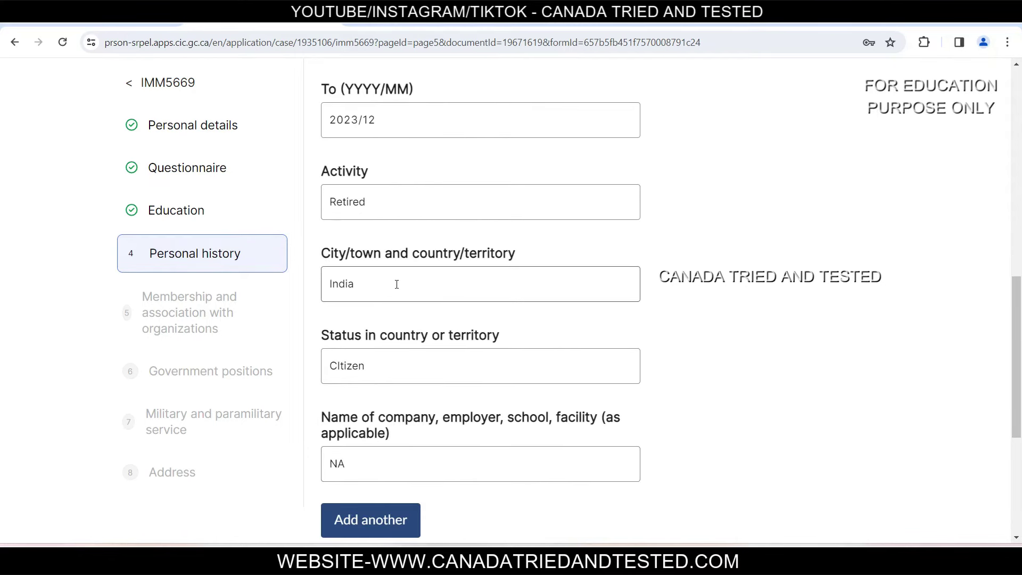
# Step: Change Personal history 1's city to Patiala, India and save the section
pyautogui.doubleClick(370, 286)
pyautogui.write('Patiala, India')
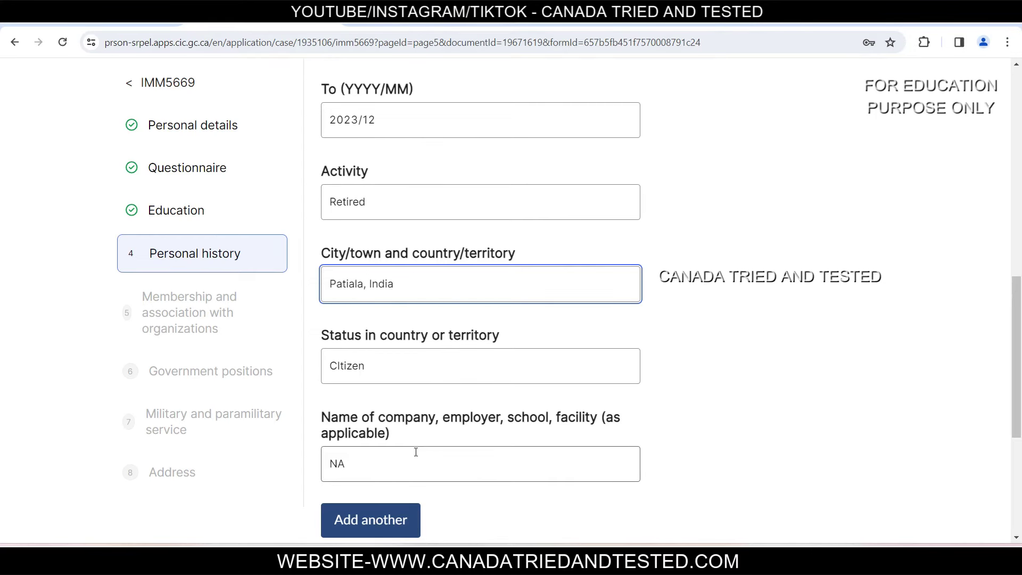
pyautogui.scroll(3, 418, 449)
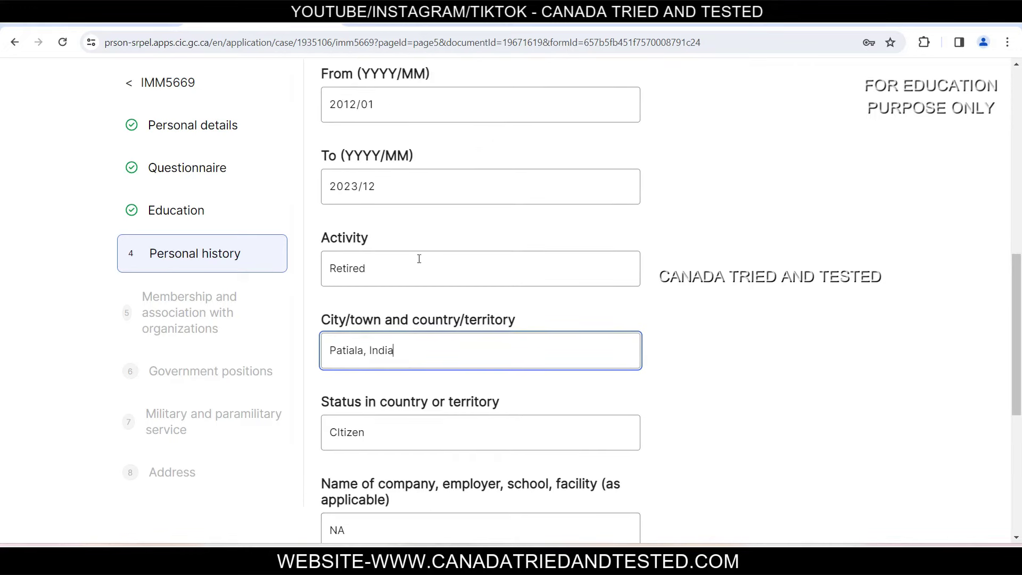
pyautogui.scroll(-4, 414, 305)
pyautogui.scroll(-3, 414, 306)
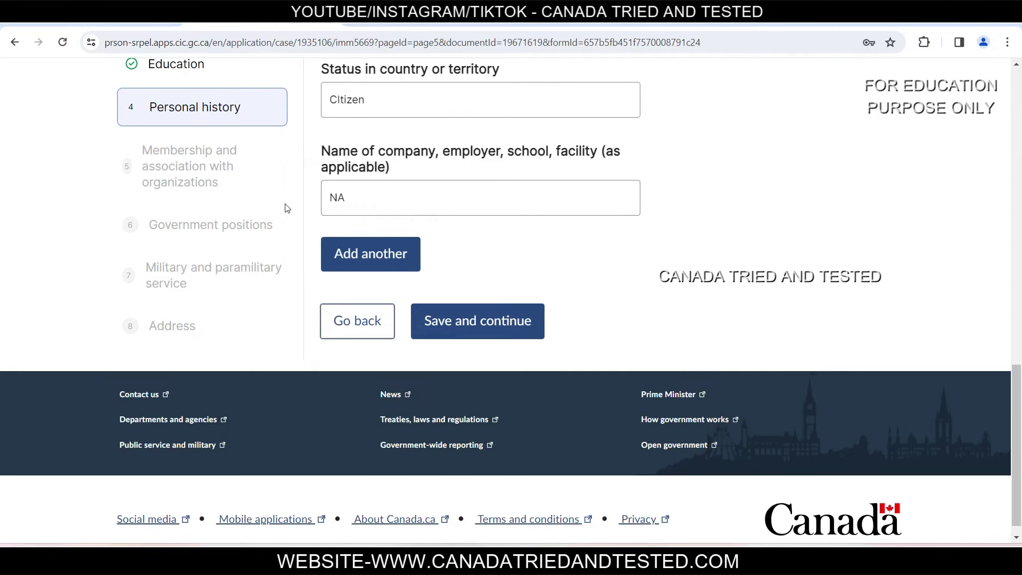
pyautogui.click(476, 341)
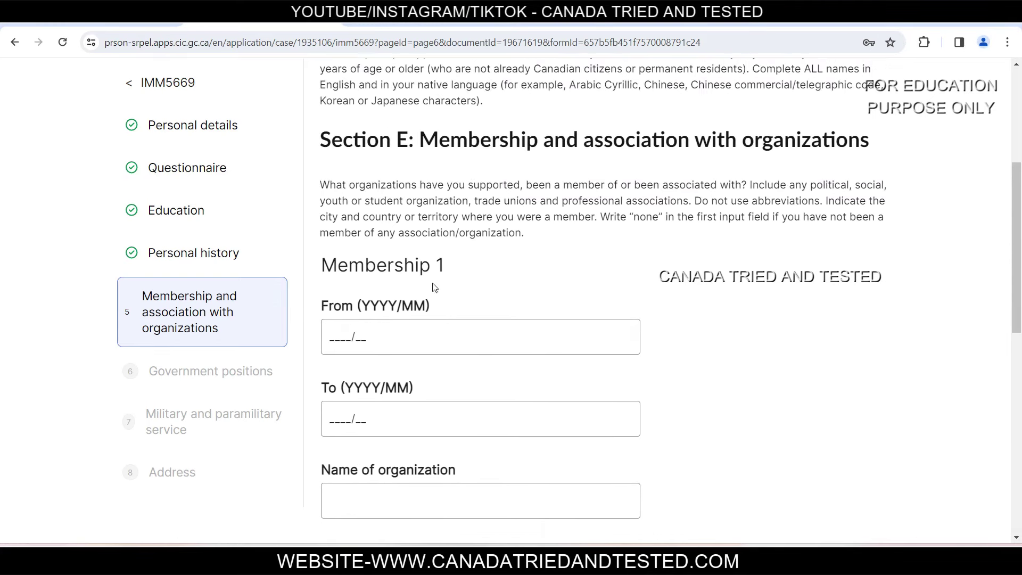
# Step: Save the Membership and Government positions sections of IMM 5669 with no entries
pyautogui.scroll(-7, 414, 282)
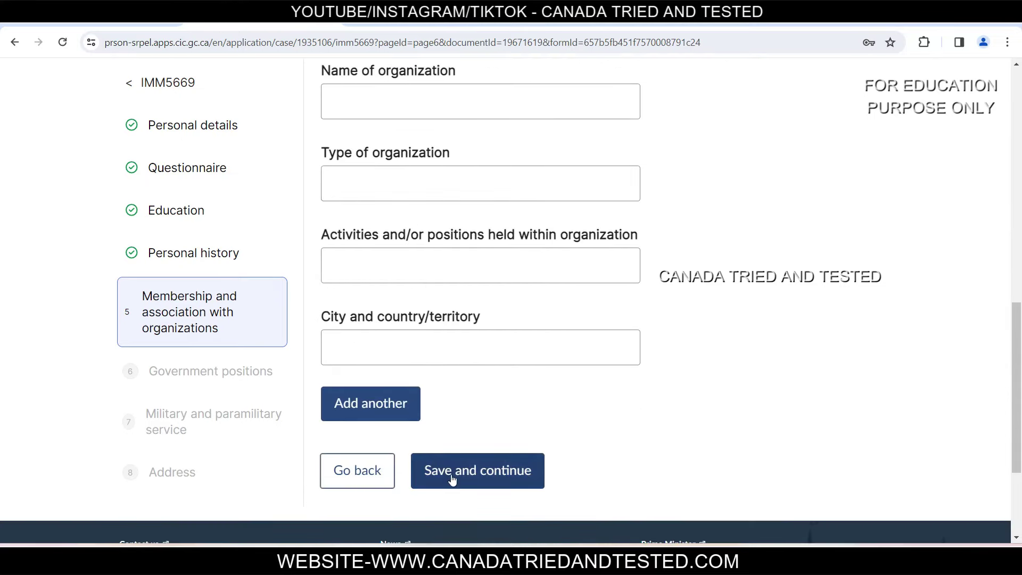
pyautogui.click(451, 476)
pyautogui.scroll(-5, 482, 403)
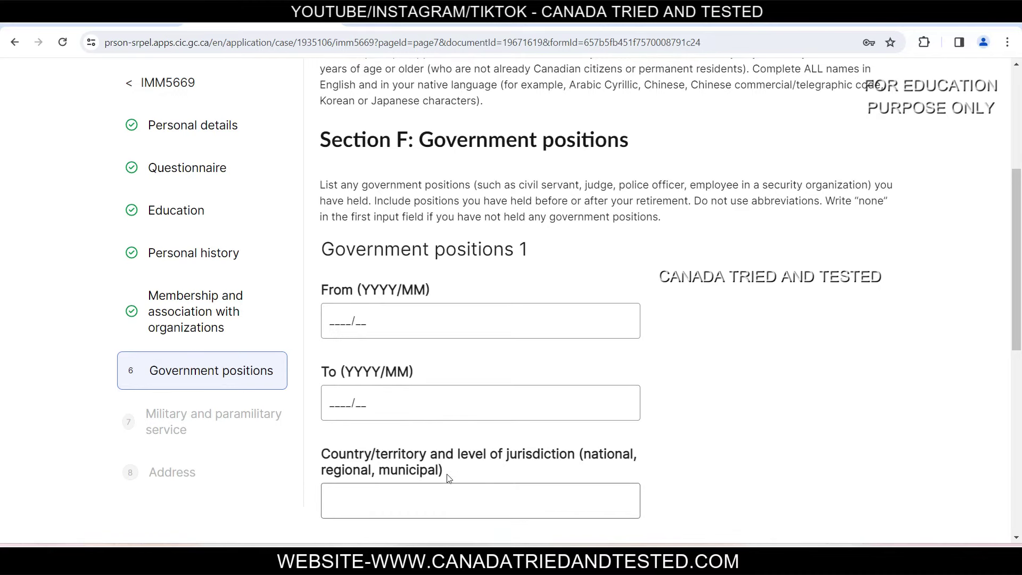
pyautogui.scroll(-4, 554, 495)
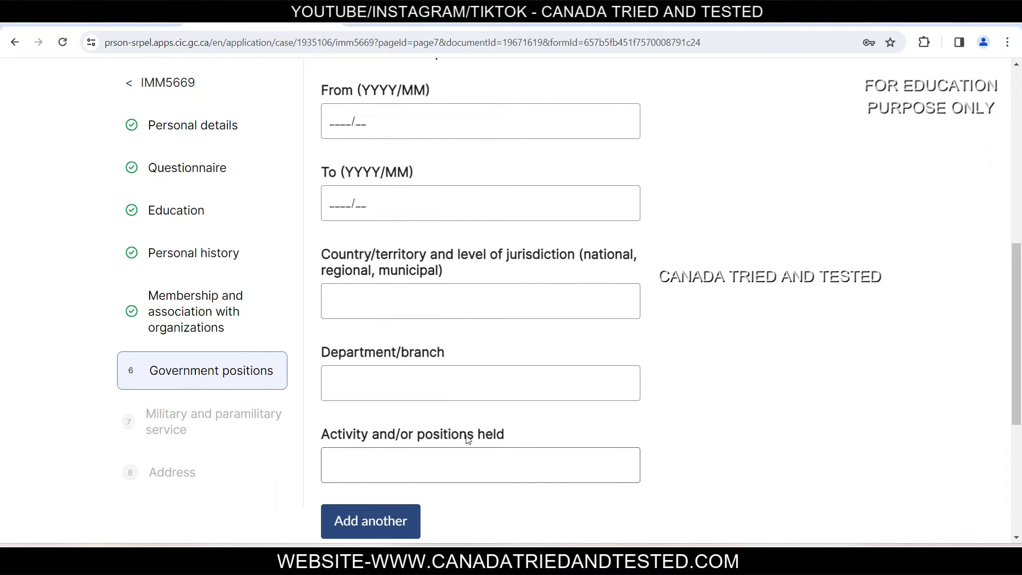
pyautogui.scroll(-4, 529, 386)
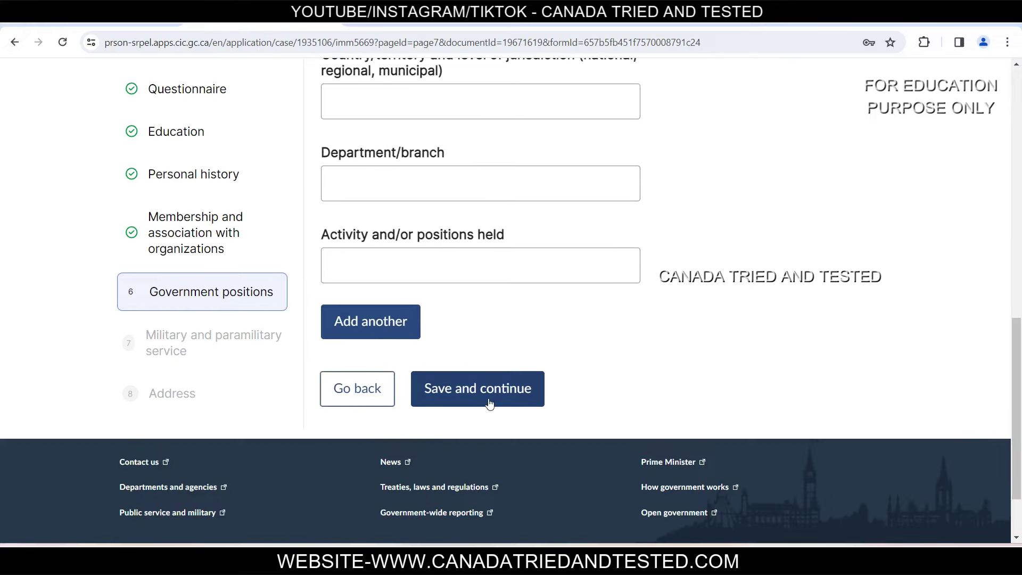
pyautogui.click(487, 398)
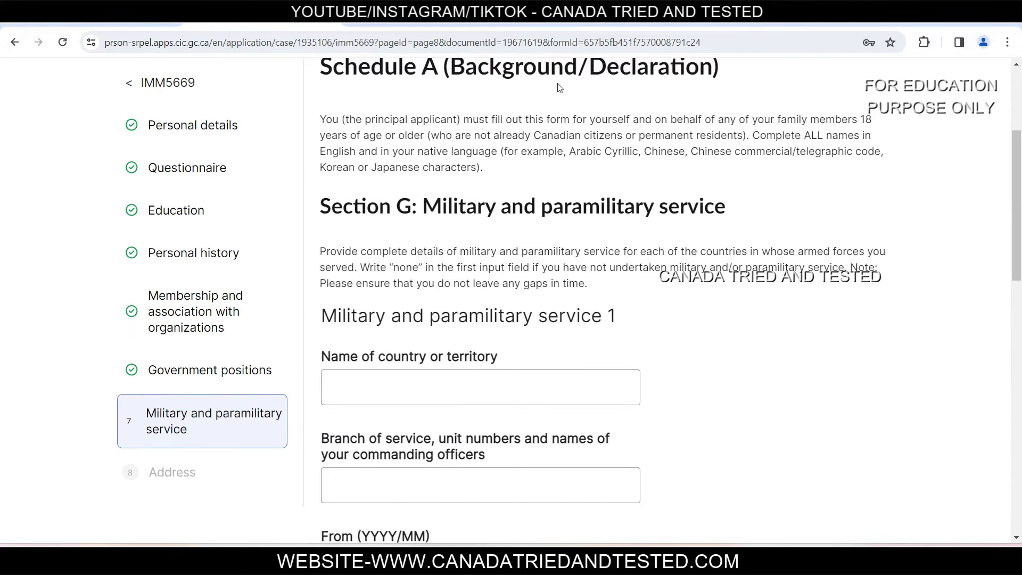
# Step: Leave Section G Military and paramilitary service entry 1 blank and save it
pyautogui.moveTo(443, 208); pyautogui.dragTo(761, 216)
pyautogui.click(761, 215)
pyautogui.scroll(-3, 611, 266)
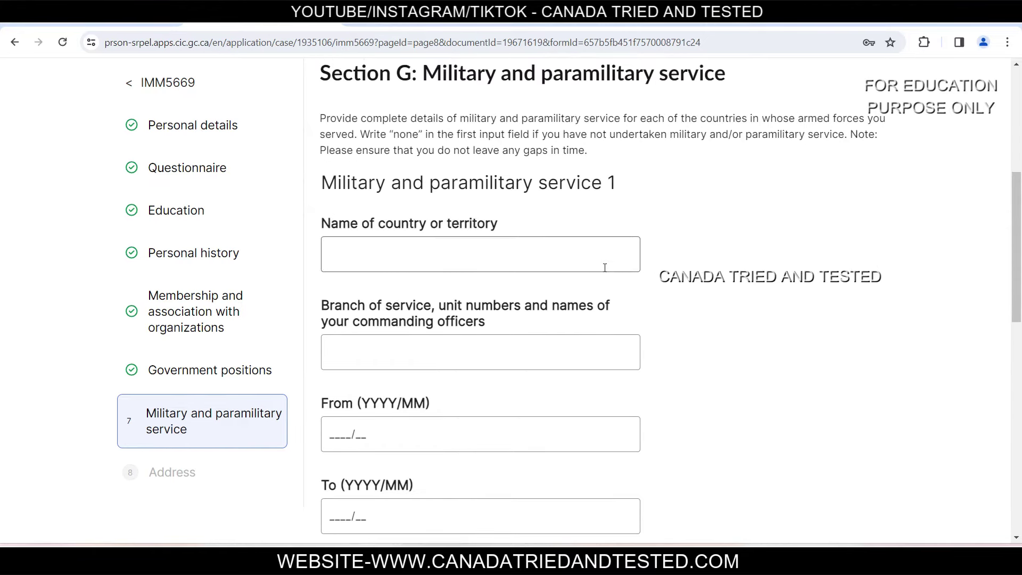
pyautogui.scroll(-7, 606, 278)
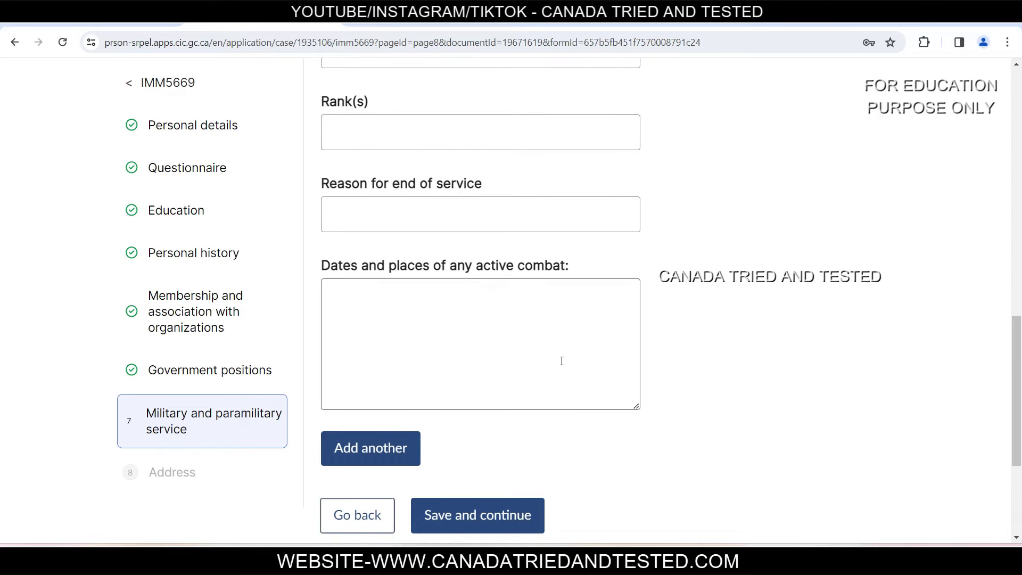
pyautogui.scroll(1, 709, 318)
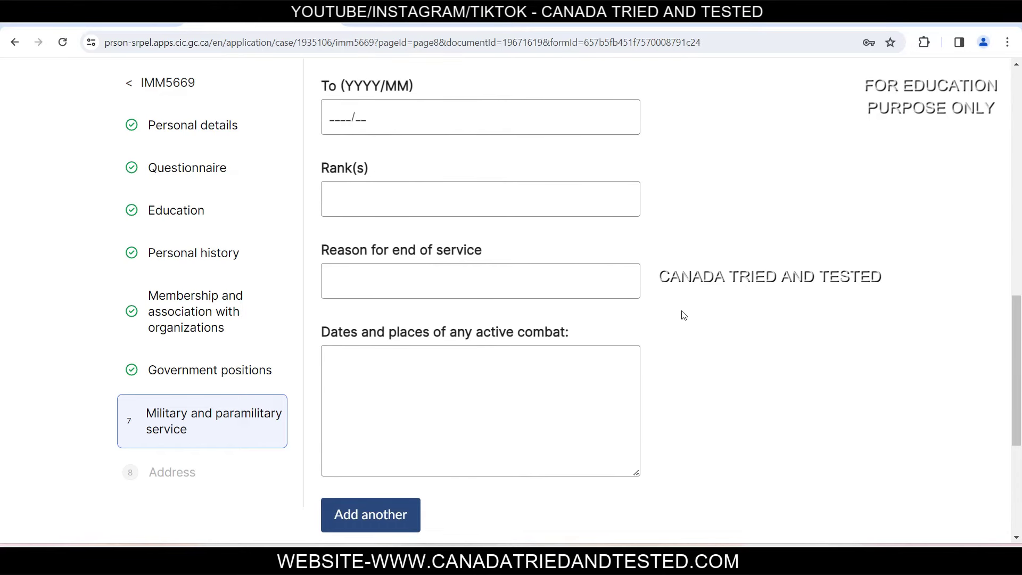
pyautogui.click(353, 361)
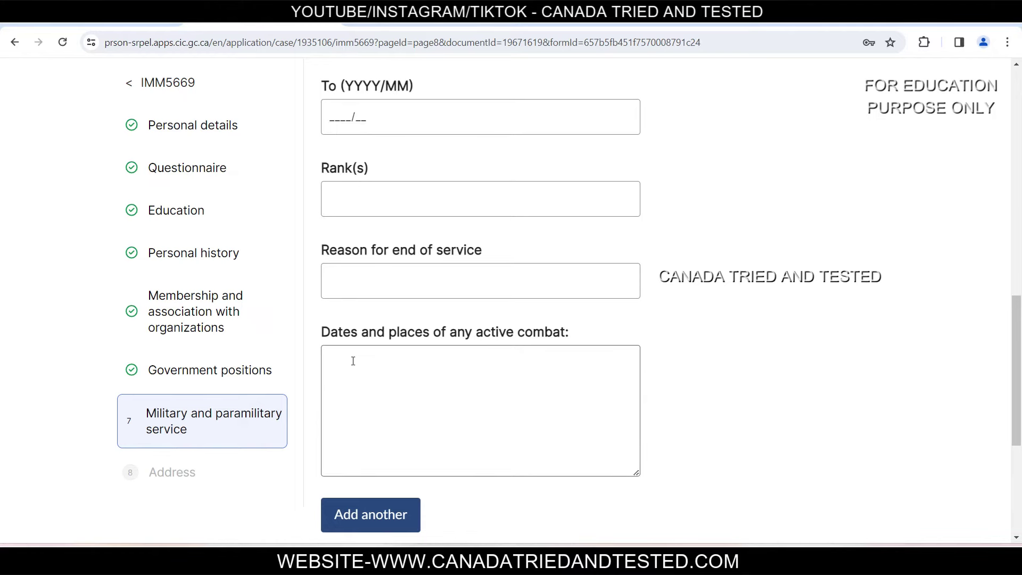
pyautogui.scroll(-5, 444, 402)
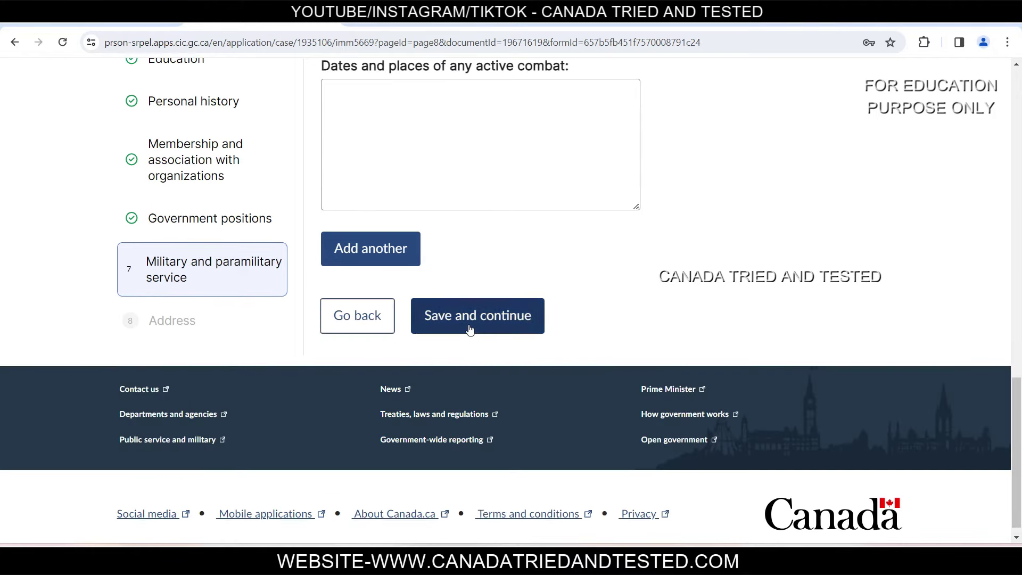
pyautogui.click(472, 327)
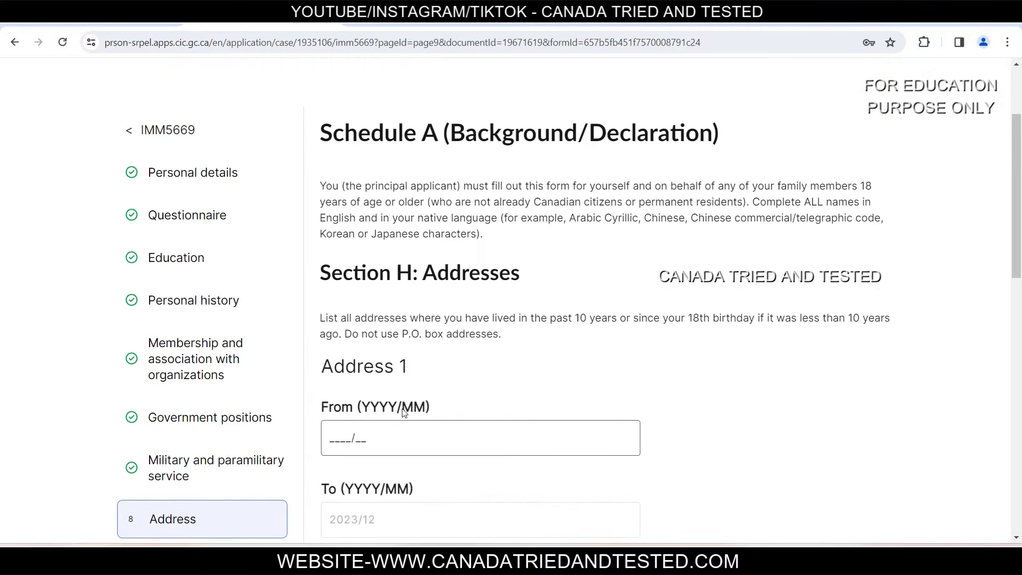
# Step: Read the ten-year address and P.O. box instructions in the Addresses section
pyautogui.scroll(-2, 440, 358)
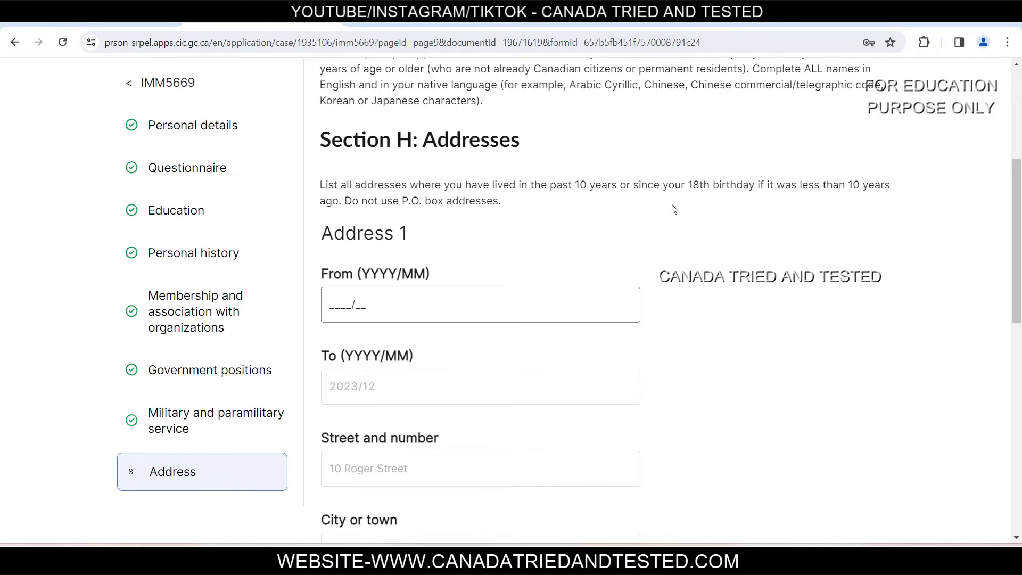
pyautogui.moveTo(551, 185); pyautogui.dragTo(652, 186)
pyautogui.click(562, 196)
pyautogui.click(705, 194)
pyautogui.moveTo(683, 182); pyautogui.dragTo(765, 185)
pyautogui.click(827, 205)
pyautogui.moveTo(407, 203); pyautogui.dragTo(554, 206)
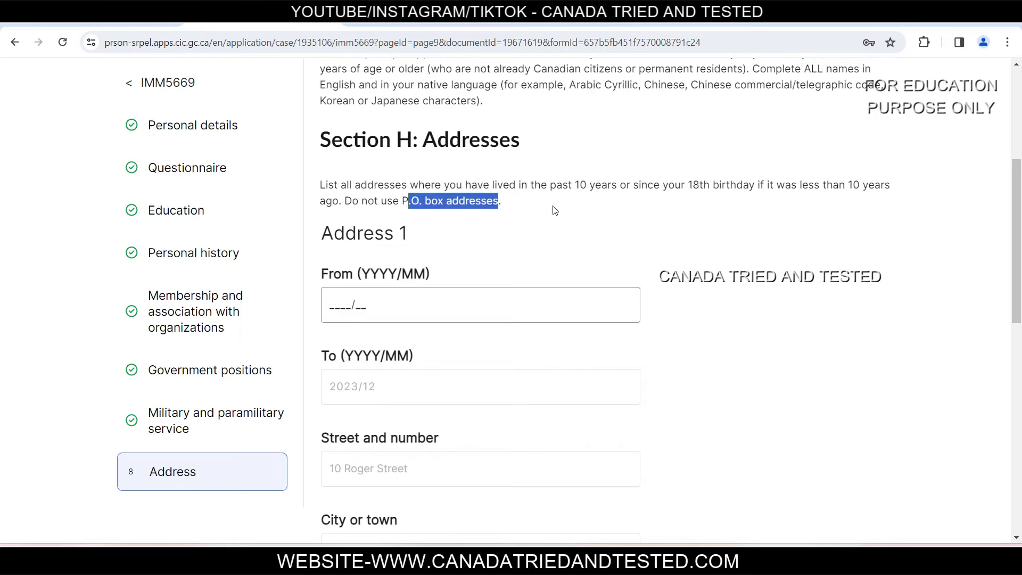
pyautogui.click(450, 421)
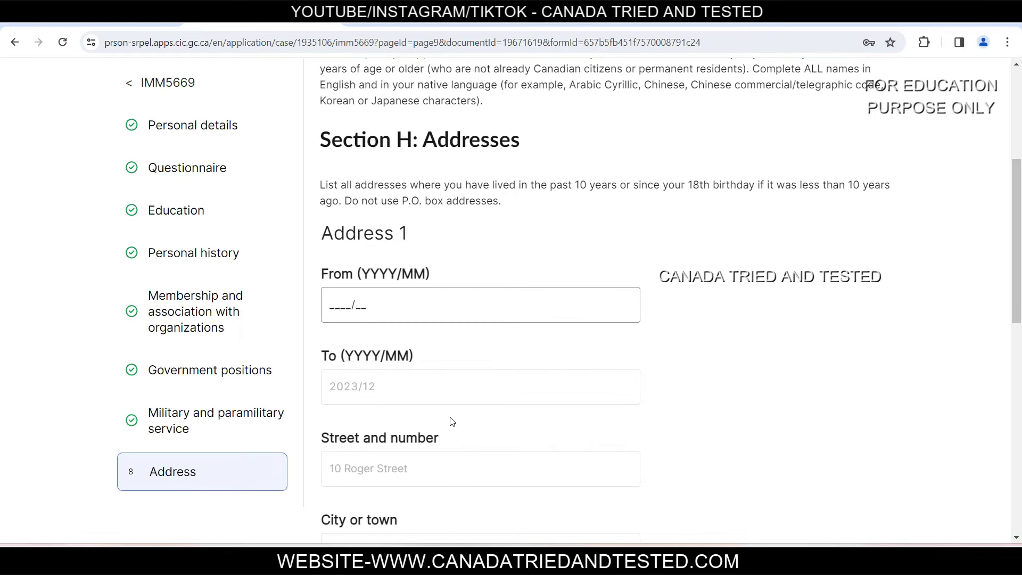
pyautogui.scroll(-5, 452, 422)
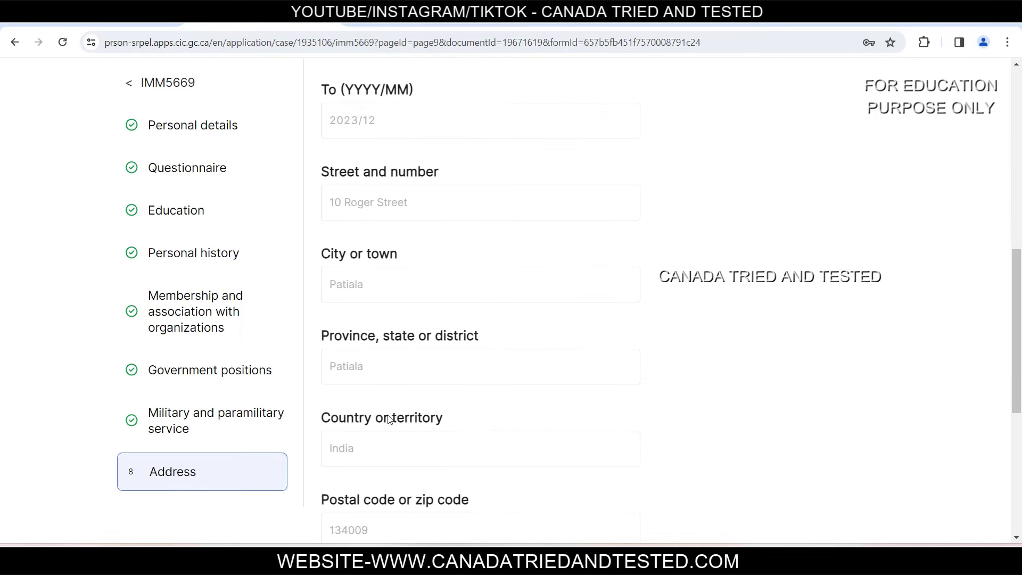
pyautogui.scroll(5, 378, 418)
# Step: Set Address 1's From date to 2005/01 and save the Addresses section
pyautogui.click(411, 290)
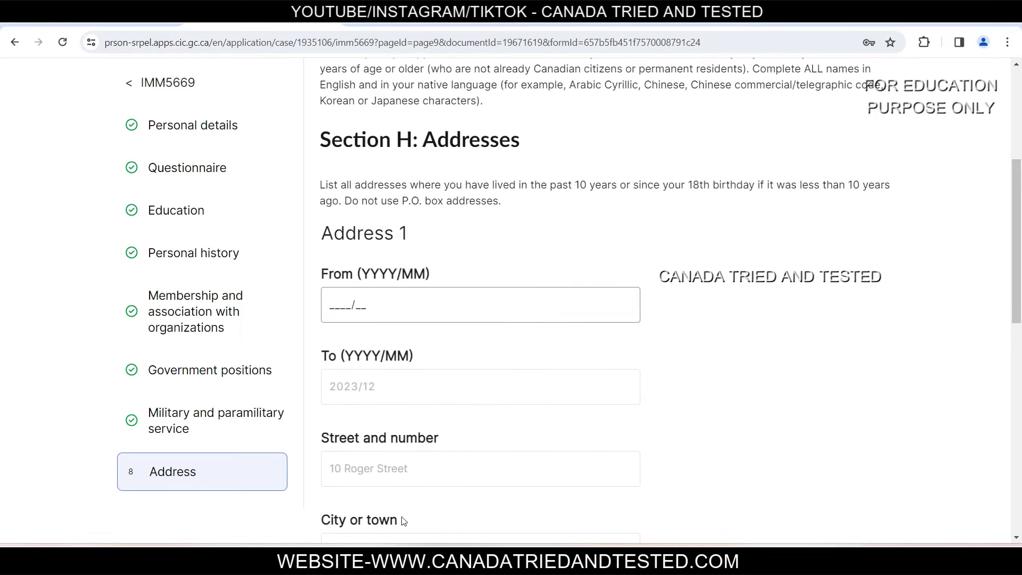
pyautogui.scroll(-6, 373, 524)
pyautogui.scroll(7, 685, 401)
pyautogui.write('2005/0')
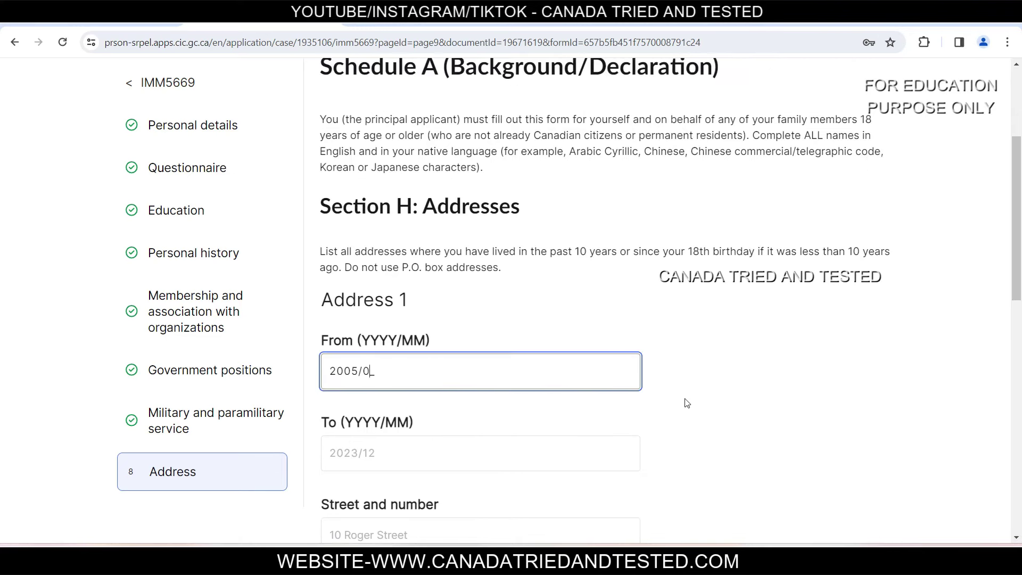
pyautogui.write('1')
pyautogui.moveTo(1017, 257); pyautogui.dragTo(1018, 409)
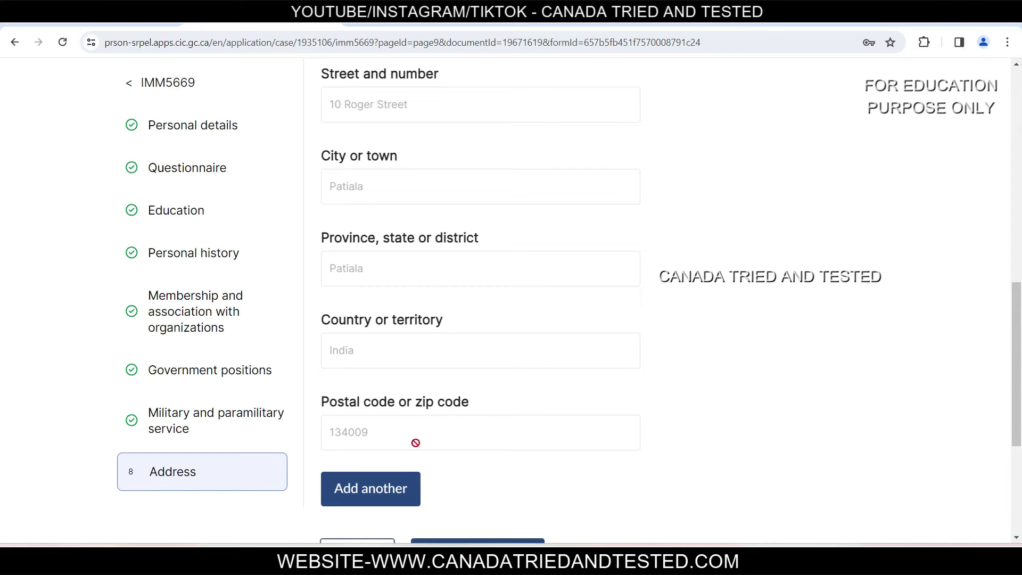
pyautogui.scroll(-3, 415, 443)
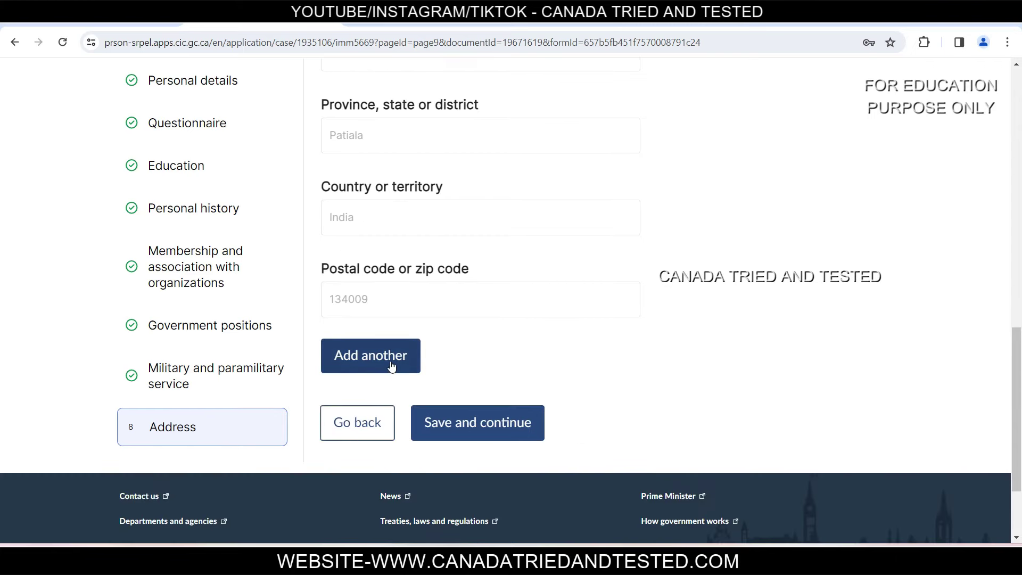
pyautogui.click(381, 360)
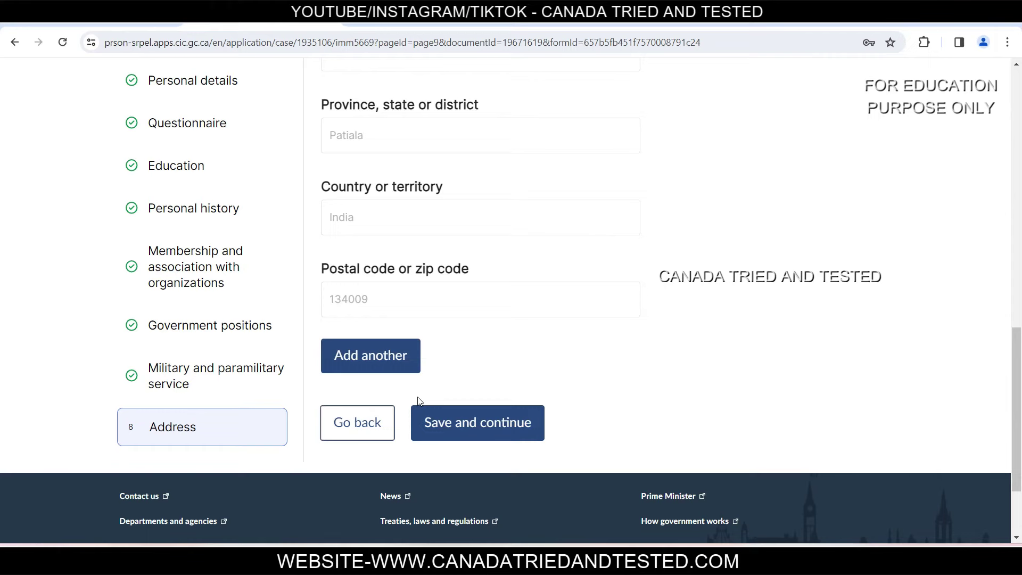
pyautogui.click(513, 435)
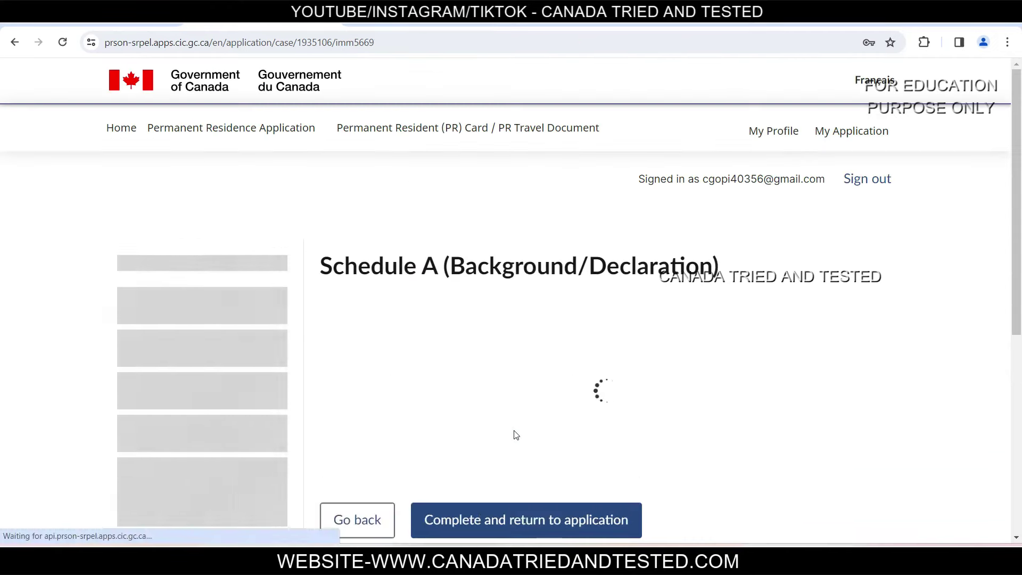
# Step: Complete Schedule A, return to the application, and start the IMM 5562 travels form
pyautogui.scroll(-12, 548, 307)
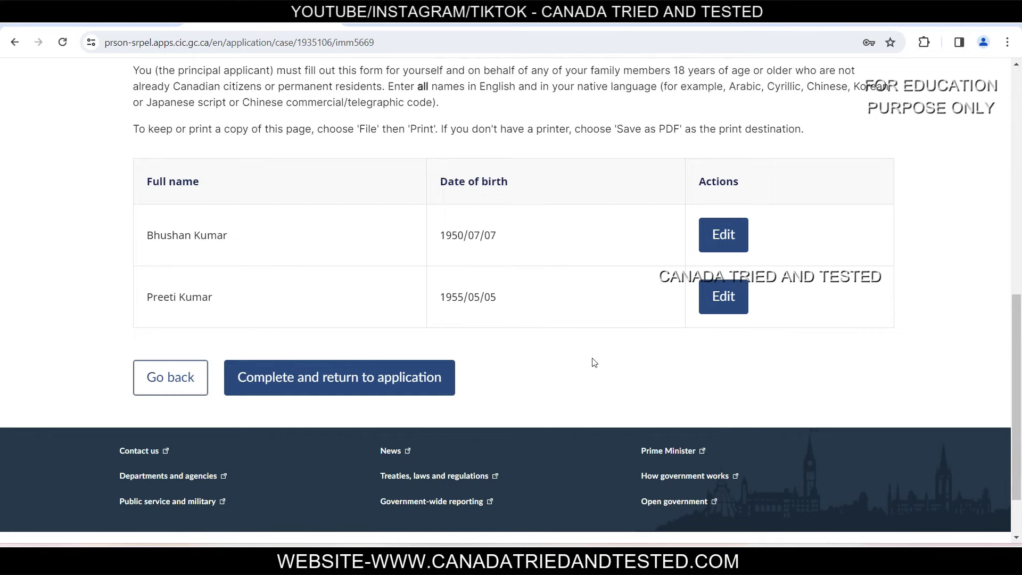
pyautogui.click(323, 390)
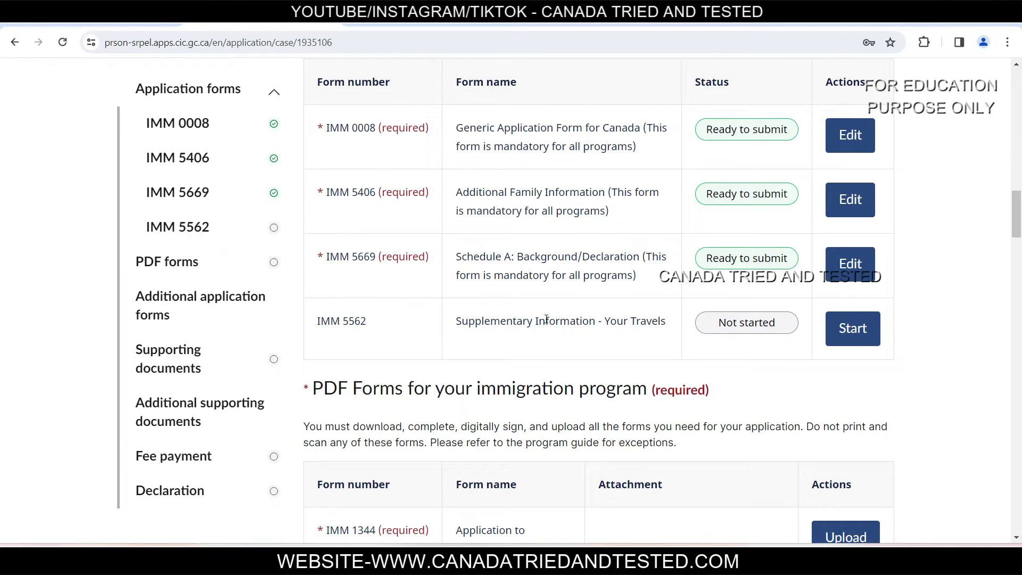
pyautogui.click(858, 343)
# Step: Read the IMM 5562 ten-year travel history instructions and continue to Section A
pyautogui.scroll(-4, 858, 343)
pyautogui.click(171, 366)
pyautogui.click(173, 381)
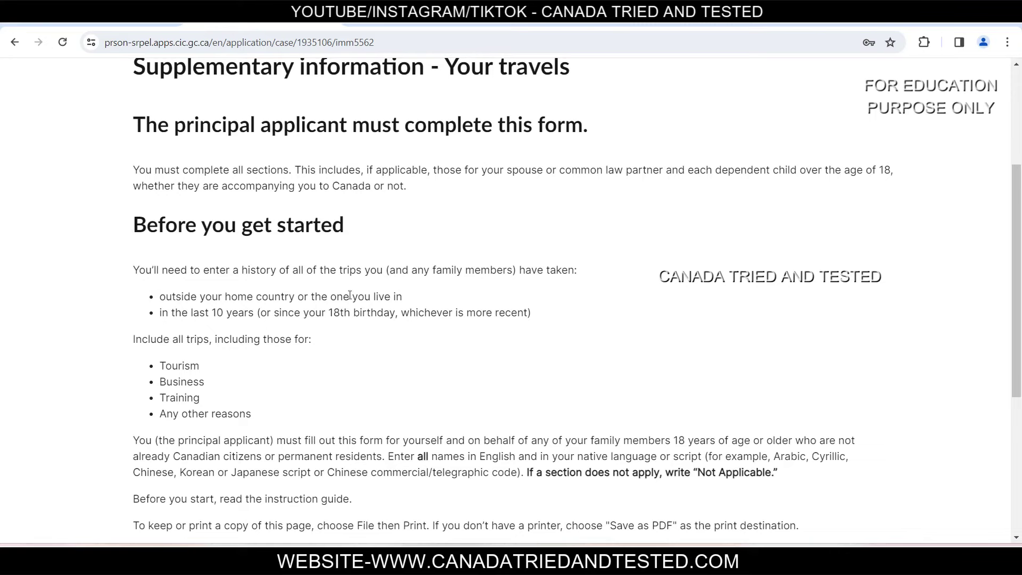
pyautogui.moveTo(174, 315); pyautogui.dragTo(396, 314)
pyautogui.click(372, 329)
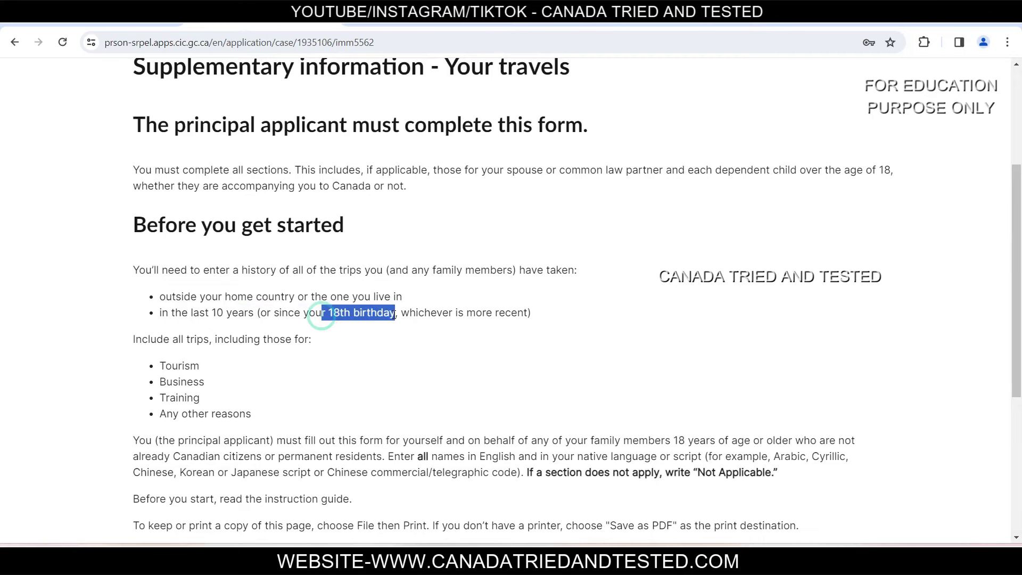
pyautogui.click(577, 321)
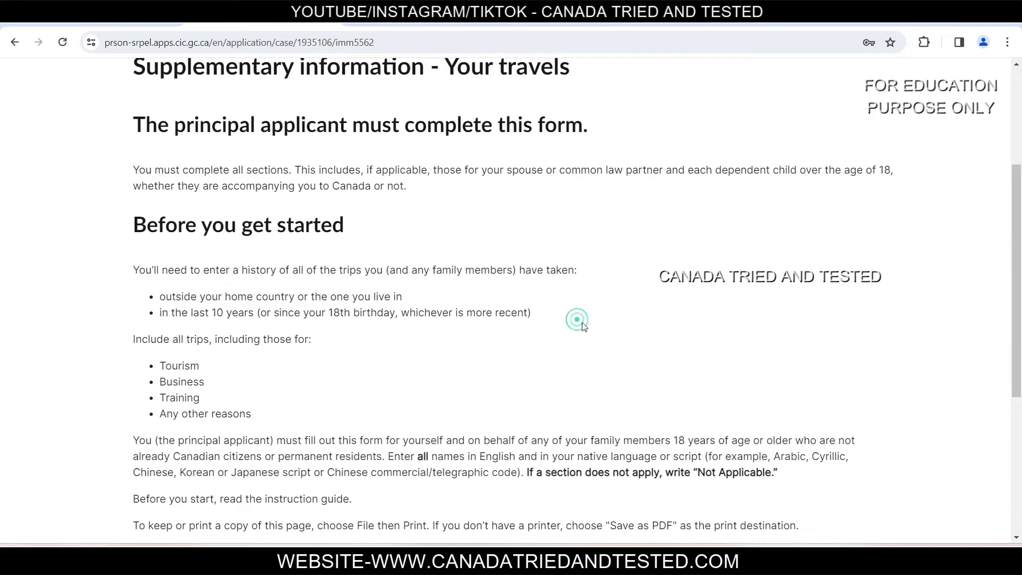
pyautogui.scroll(-5, 409, 434)
pyautogui.click(263, 329)
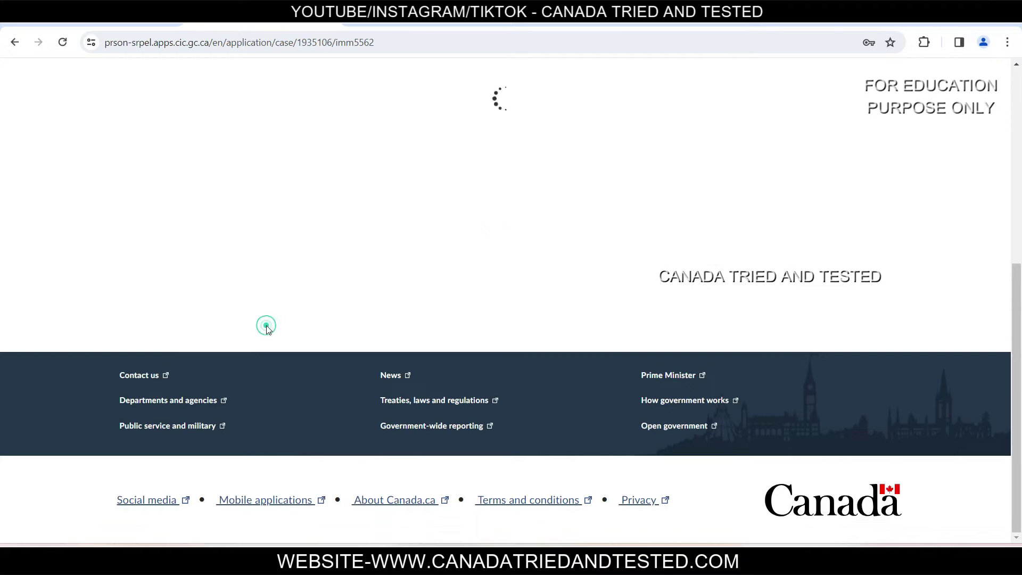
pyautogui.scroll(-5, 411, 246)
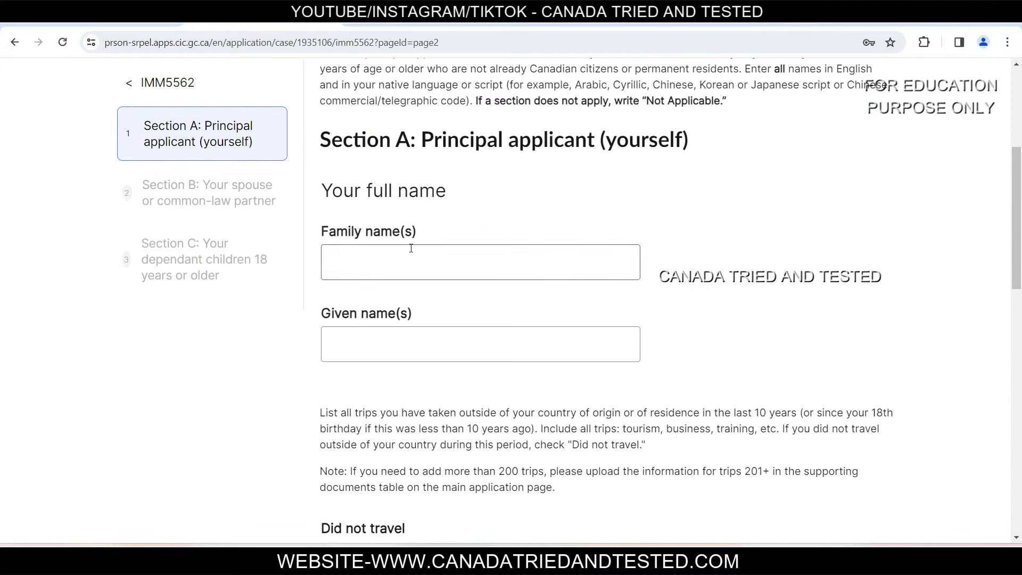
# Step: Enter the principal applicant's family and given names and check Did not travel
pyautogui.click(495, 274)
pyautogui.press('Tab')
pyautogui.click(506, 226)
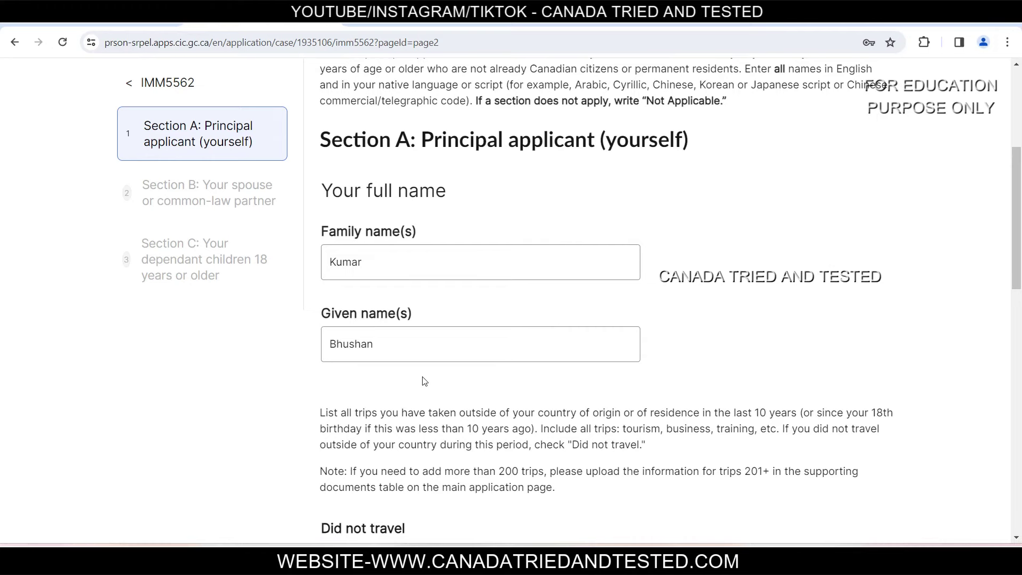
pyautogui.scroll(-3, 421, 386)
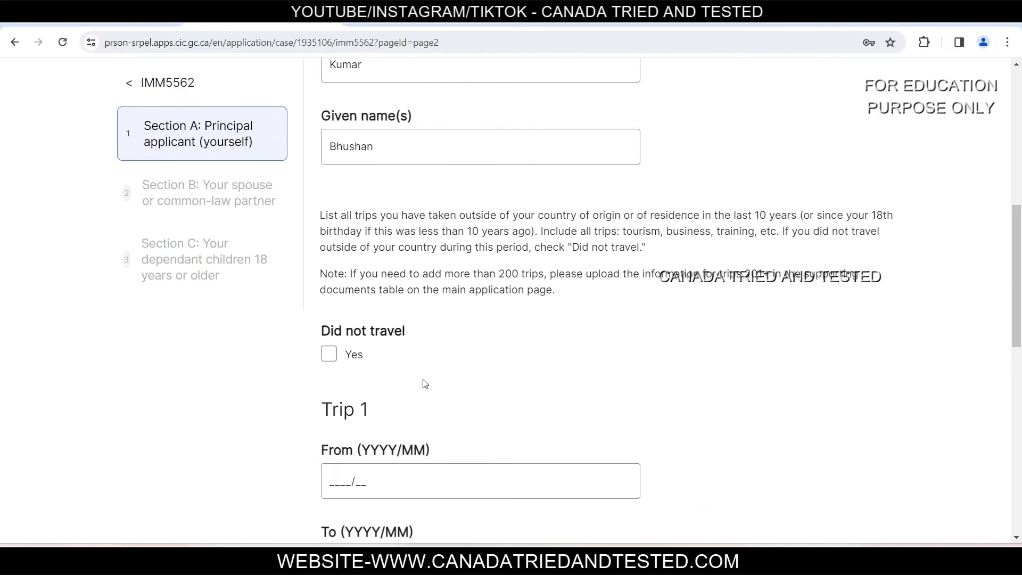
pyautogui.click(330, 355)
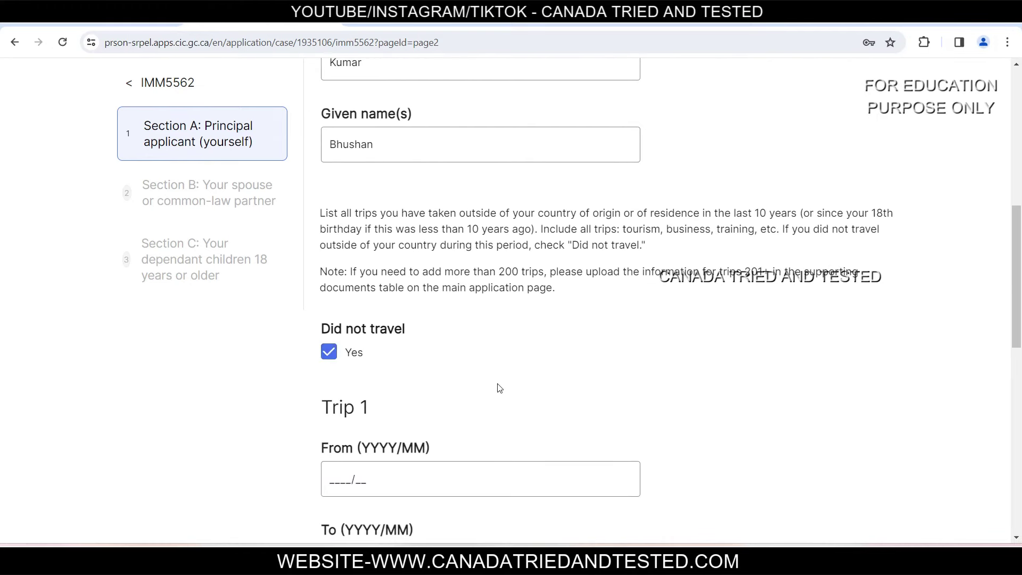
pyautogui.scroll(-3, 503, 380)
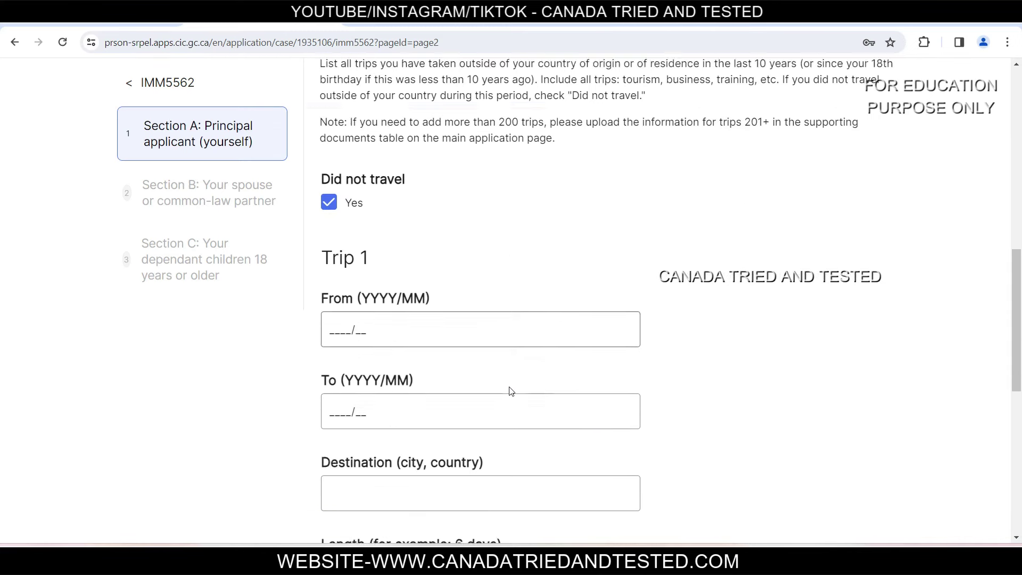